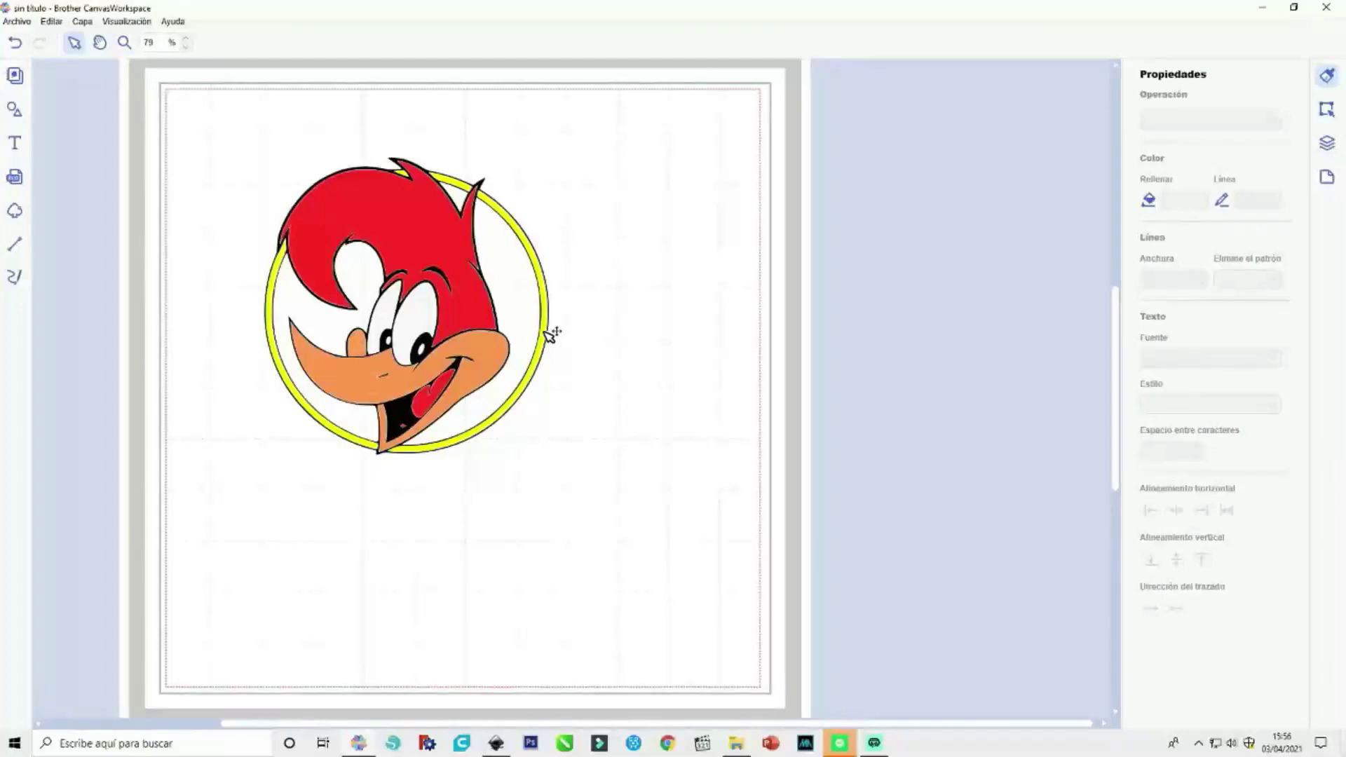
Spread Woody's red hair, orange beak and black outline apart on the mat
mouse_move(466, 317)
mouse_down()
mouse_move(631, 528)
mouse_move(696, 571)
mouse_up()
click(485, 356)
drag(485, 356, 404, 550)
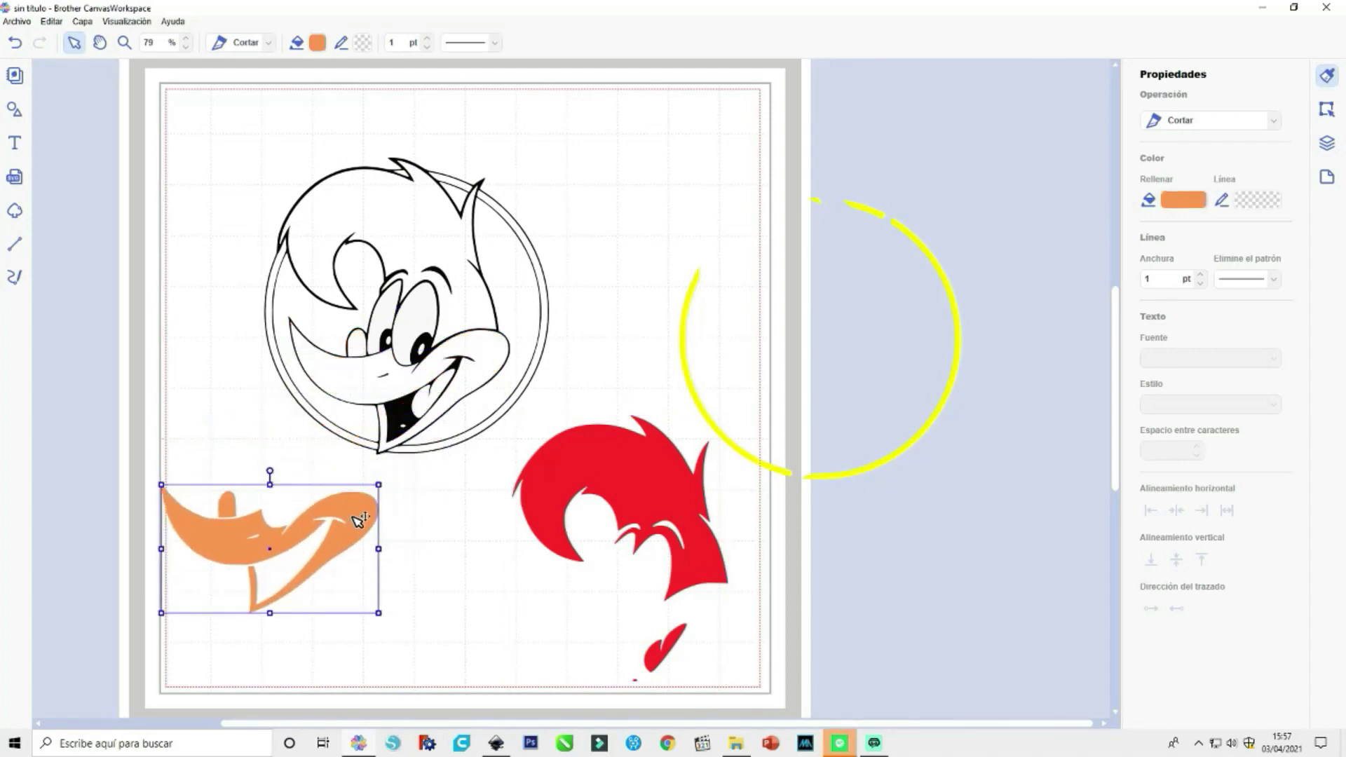
drag(490, 282, 401, 220)
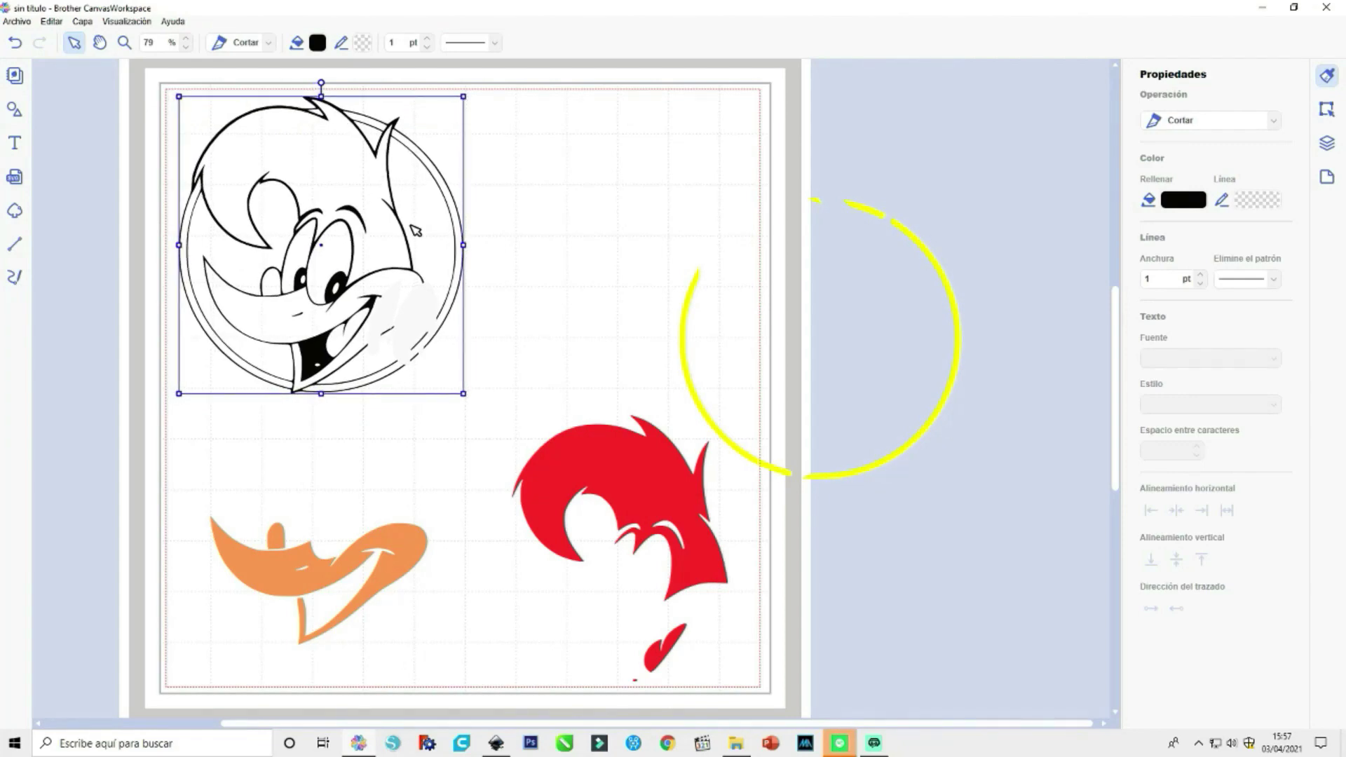
Undo the last three piece moves
click(15, 43)
click(16, 44)
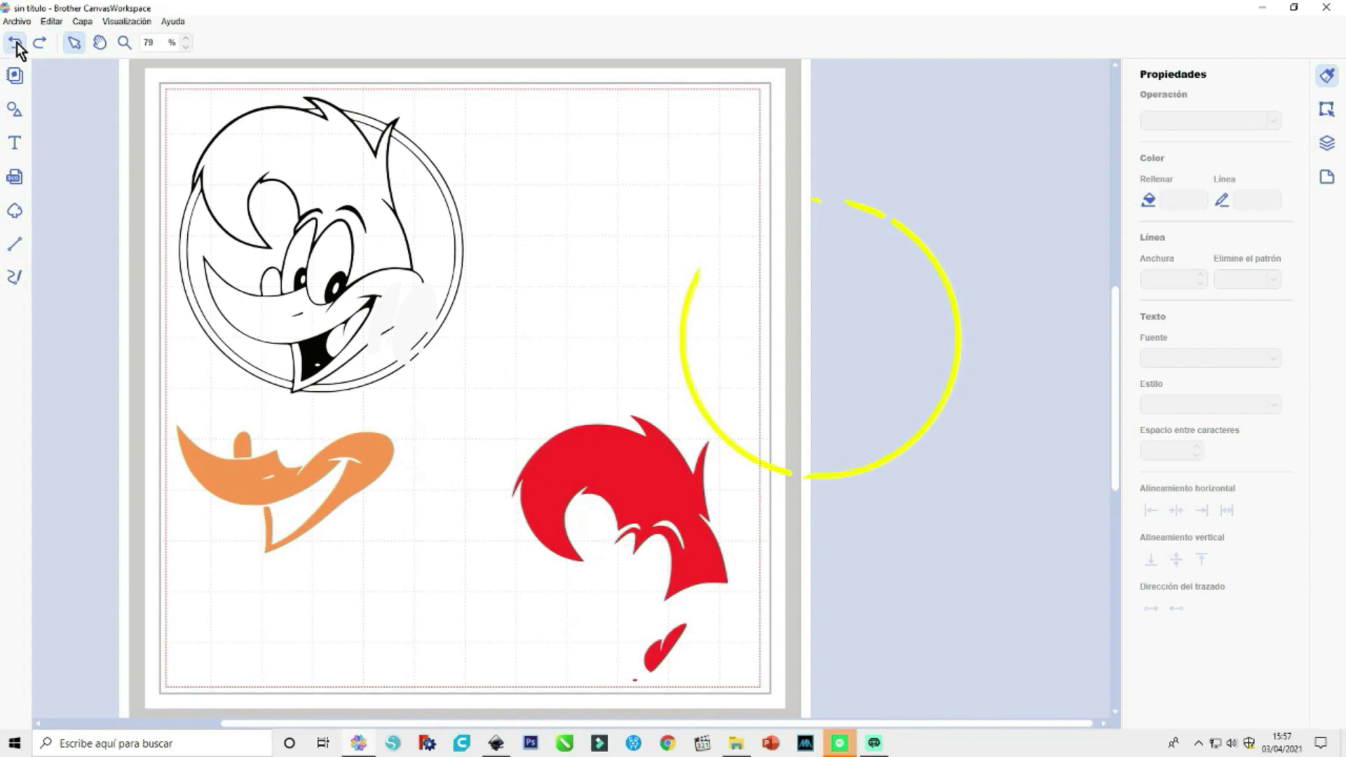
click(15, 44)
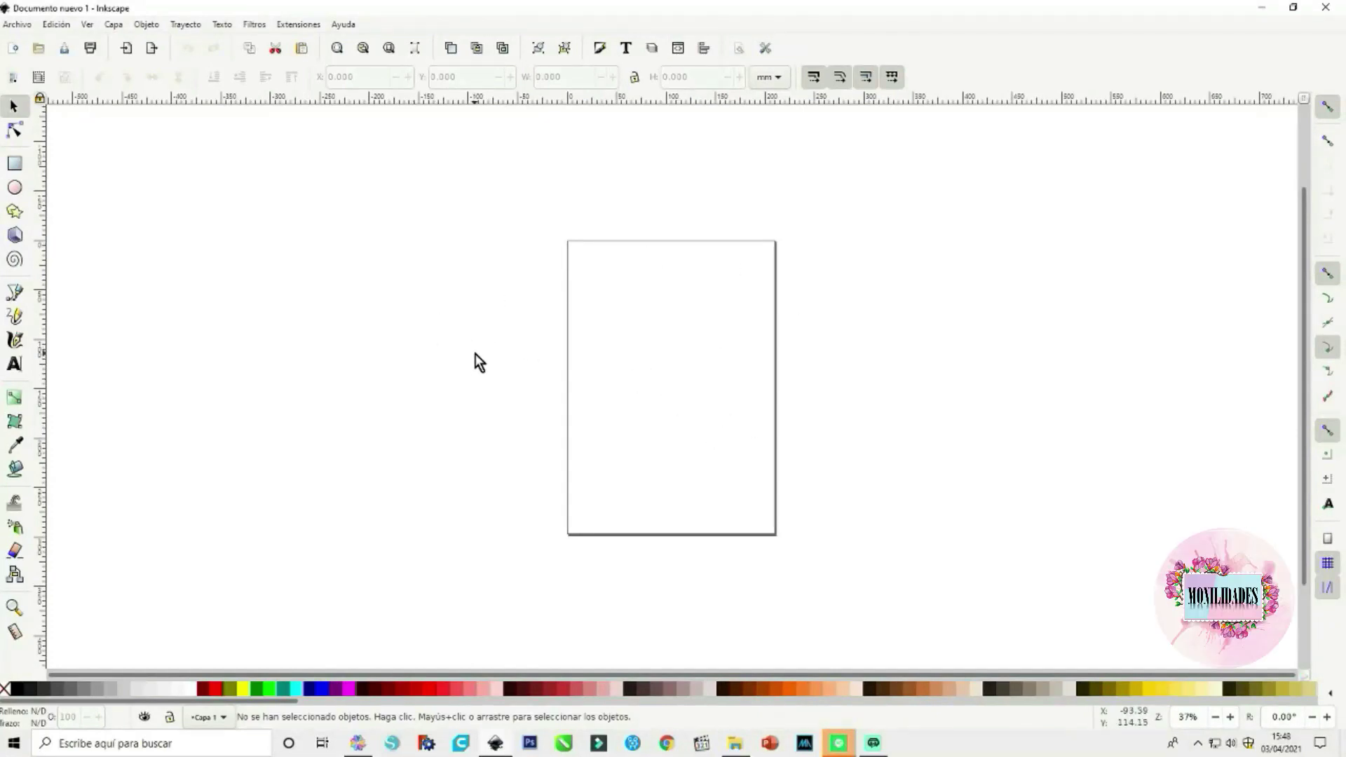
Open the Woody Woodpecker jpg in Inkscape as an embedded image
click(16, 24)
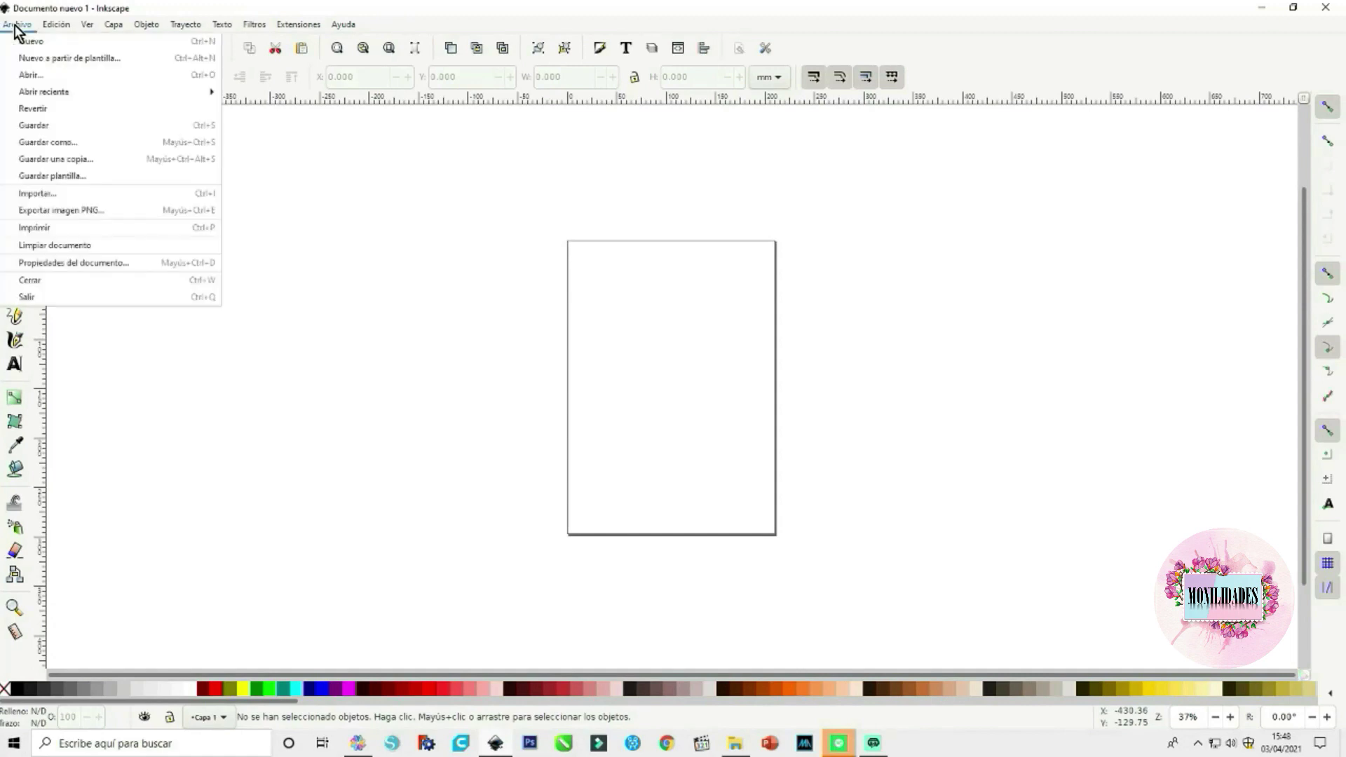
click(33, 76)
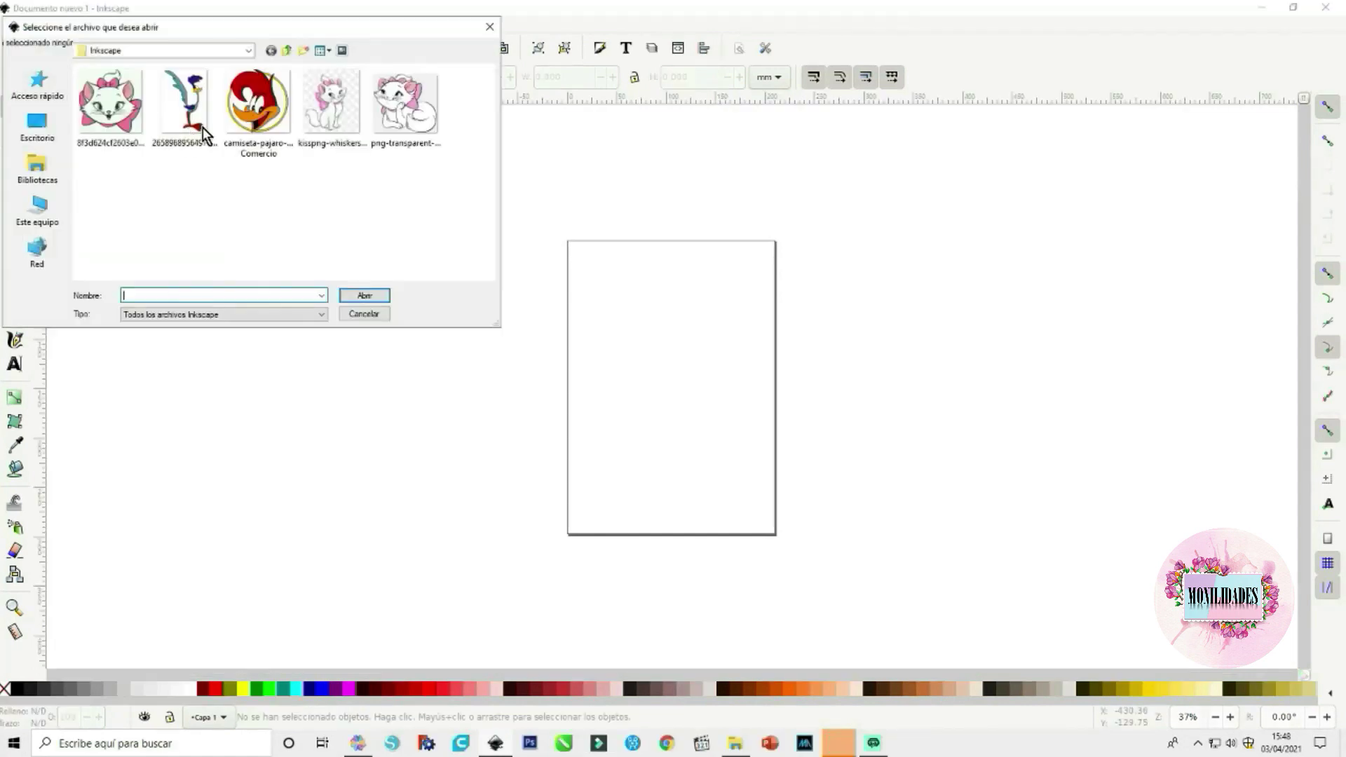
click(257, 113)
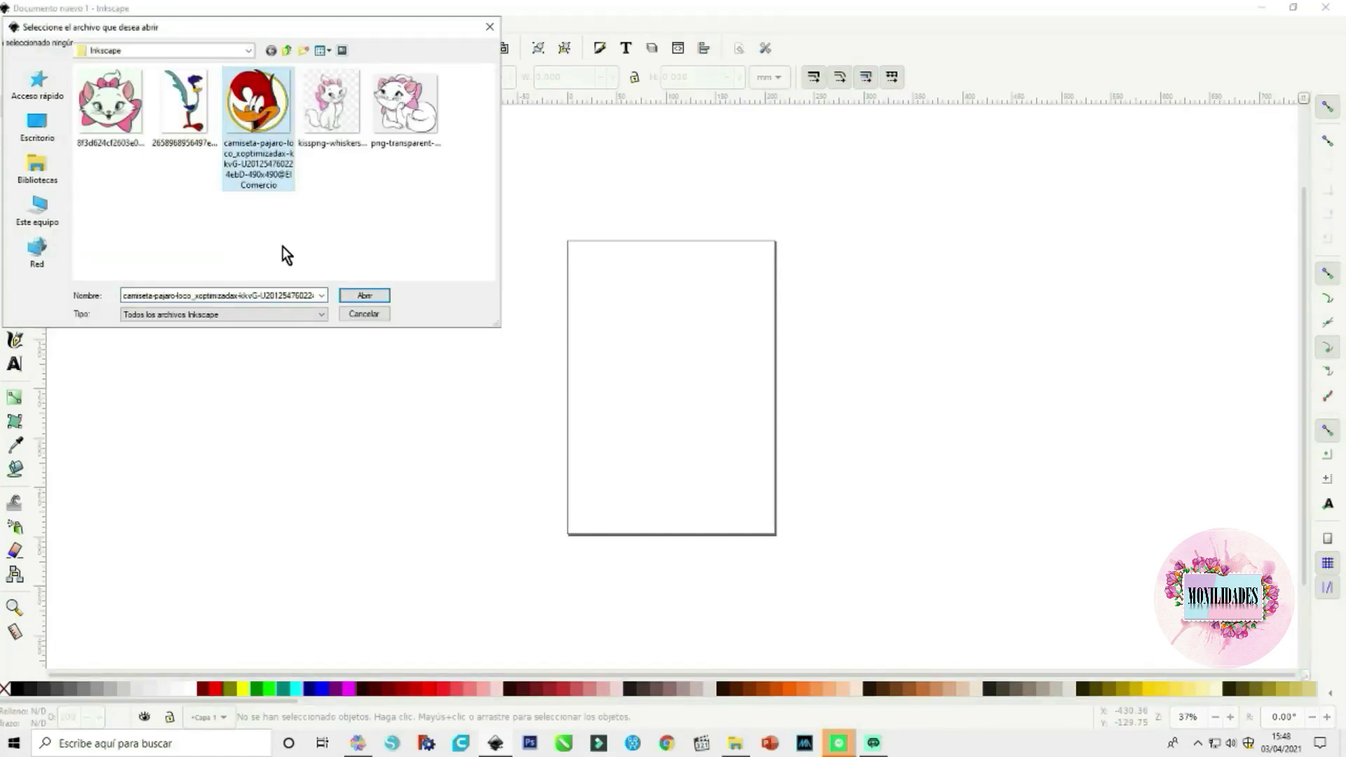
click(369, 296)
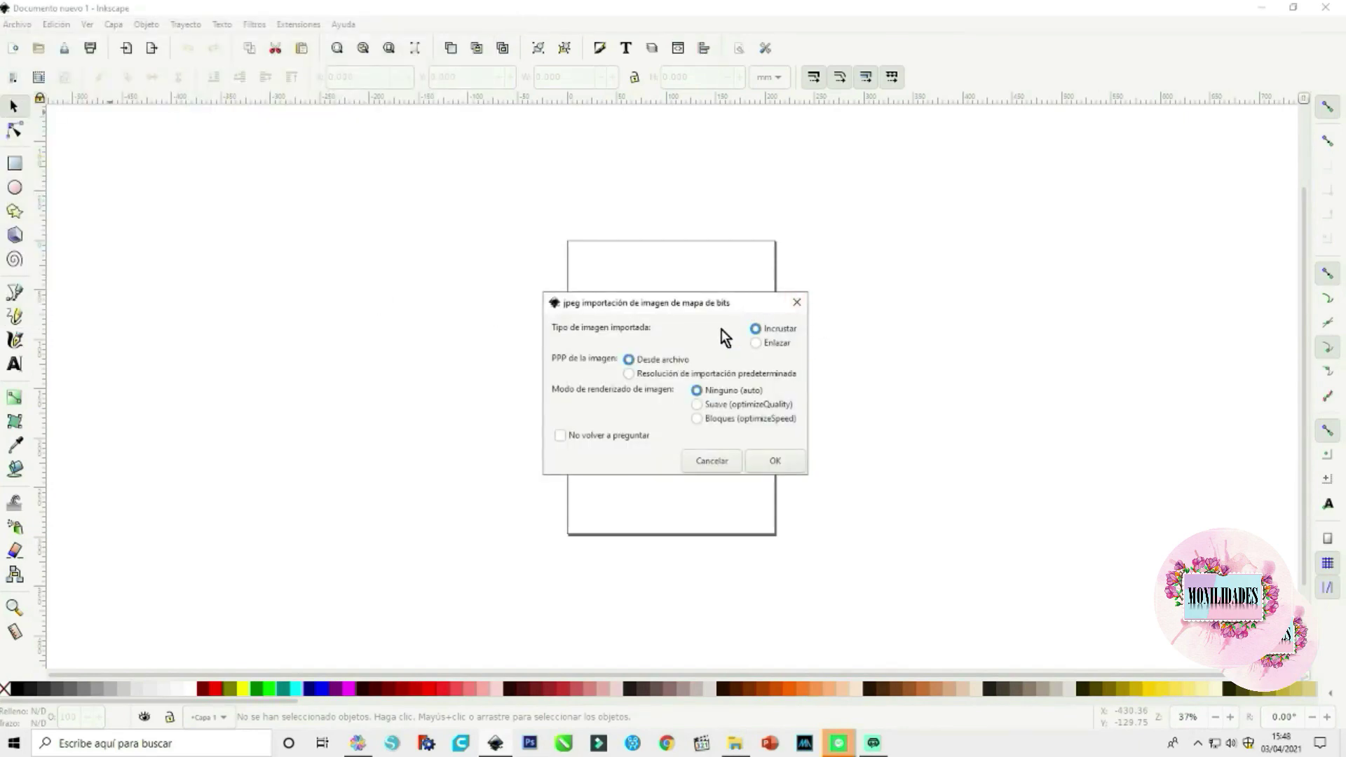
click(776, 463)
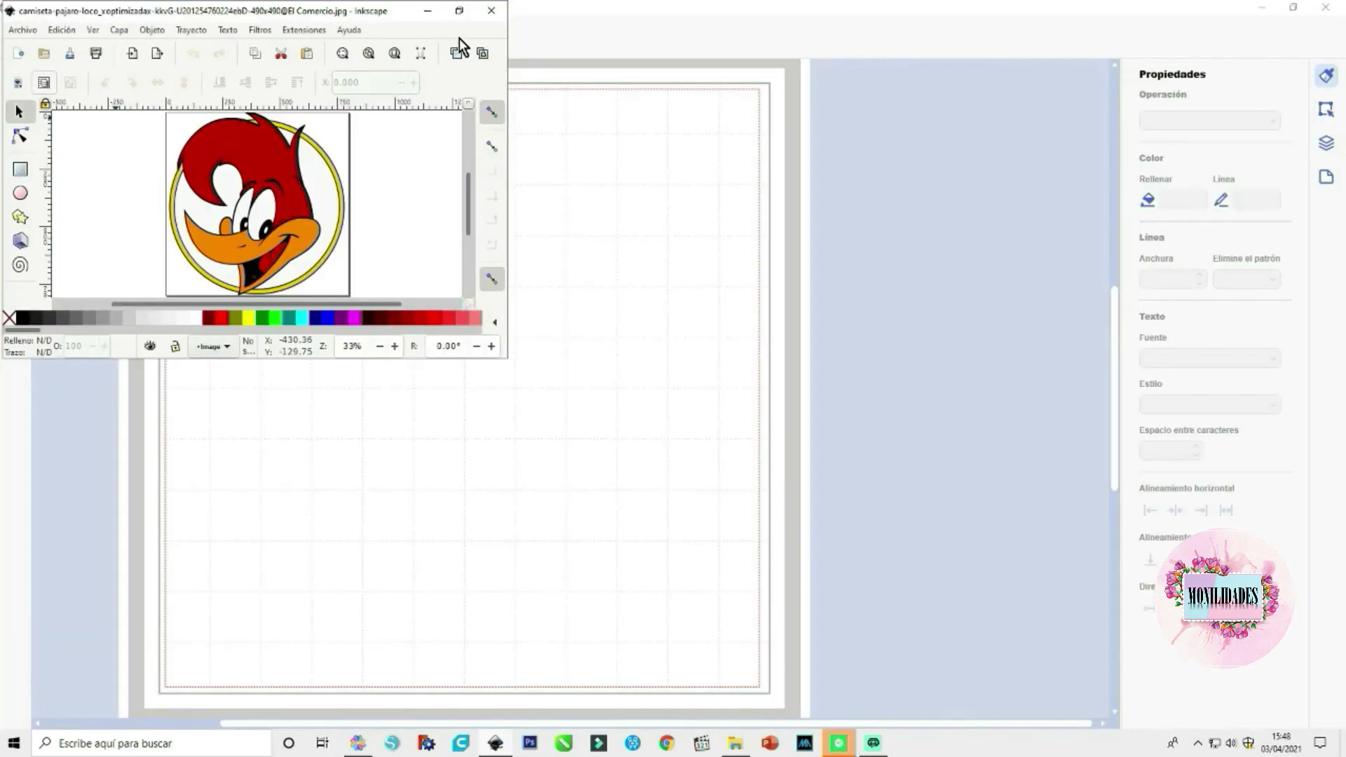
Maximize the image window and select the Woody image
click(459, 11)
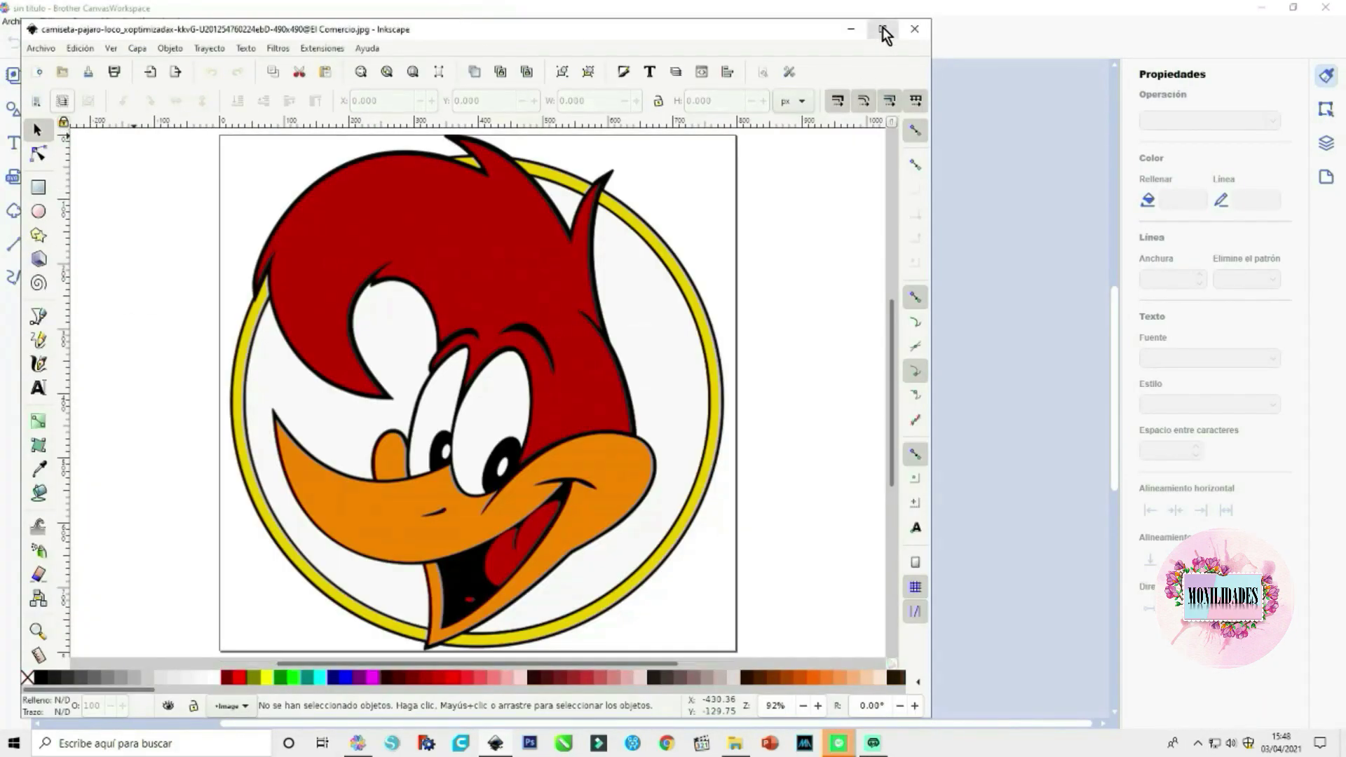
click(884, 33)
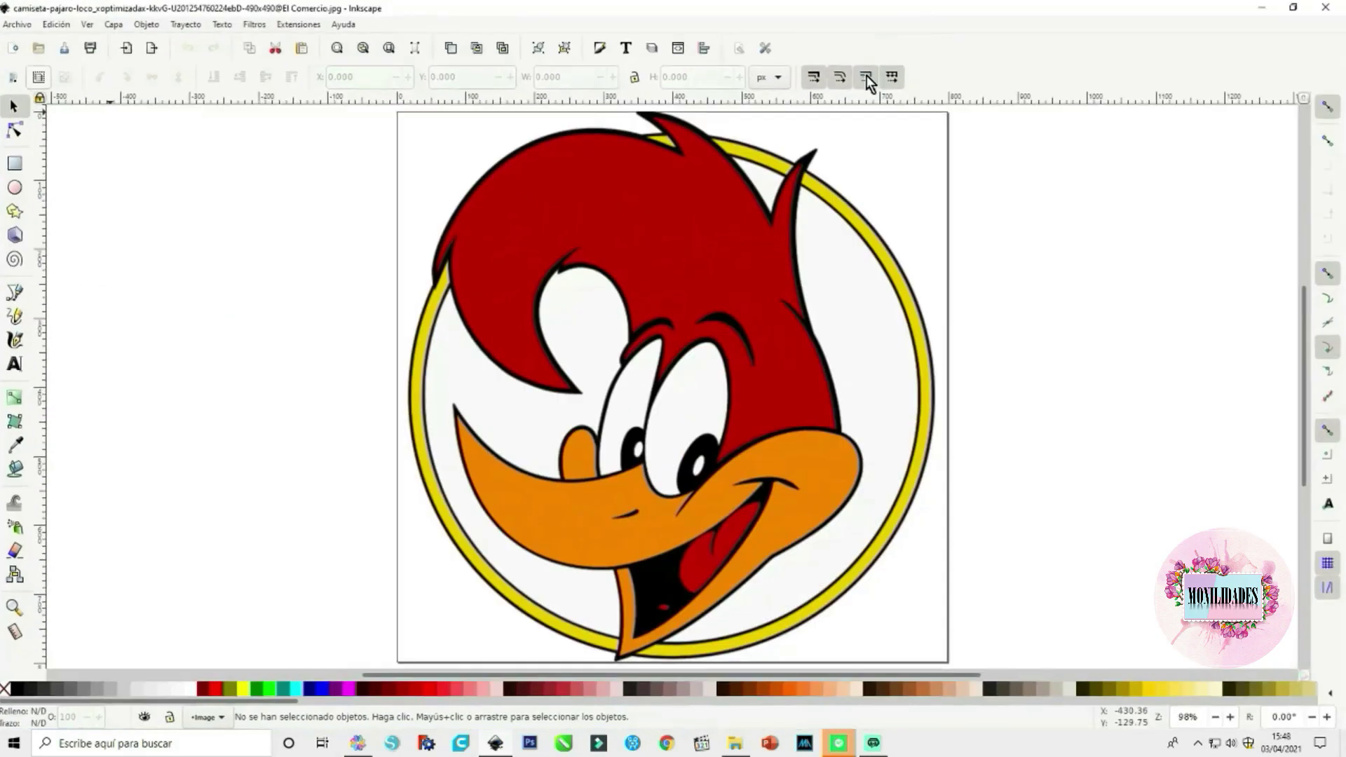
click(569, 228)
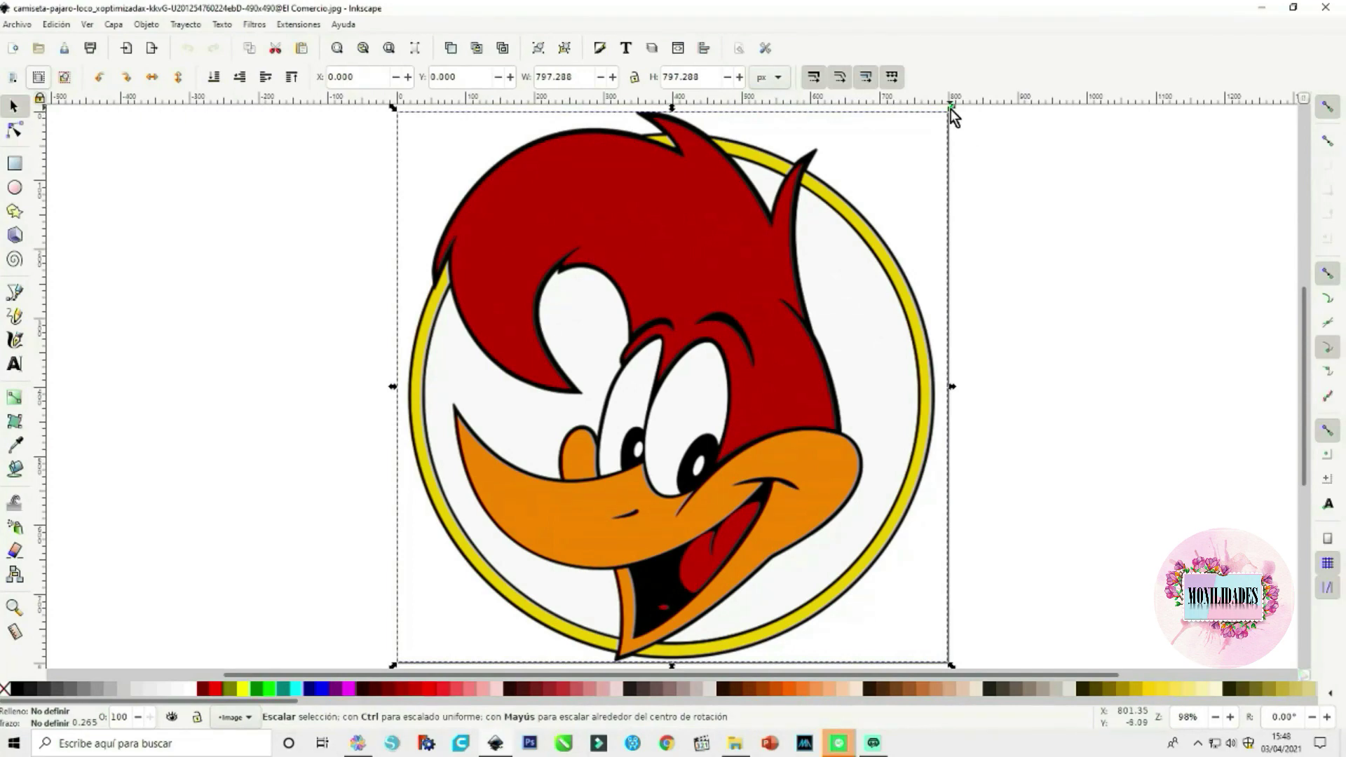
Scale the Woody image to about 571 px square and centre it on the page
drag(951, 108, 794, 231)
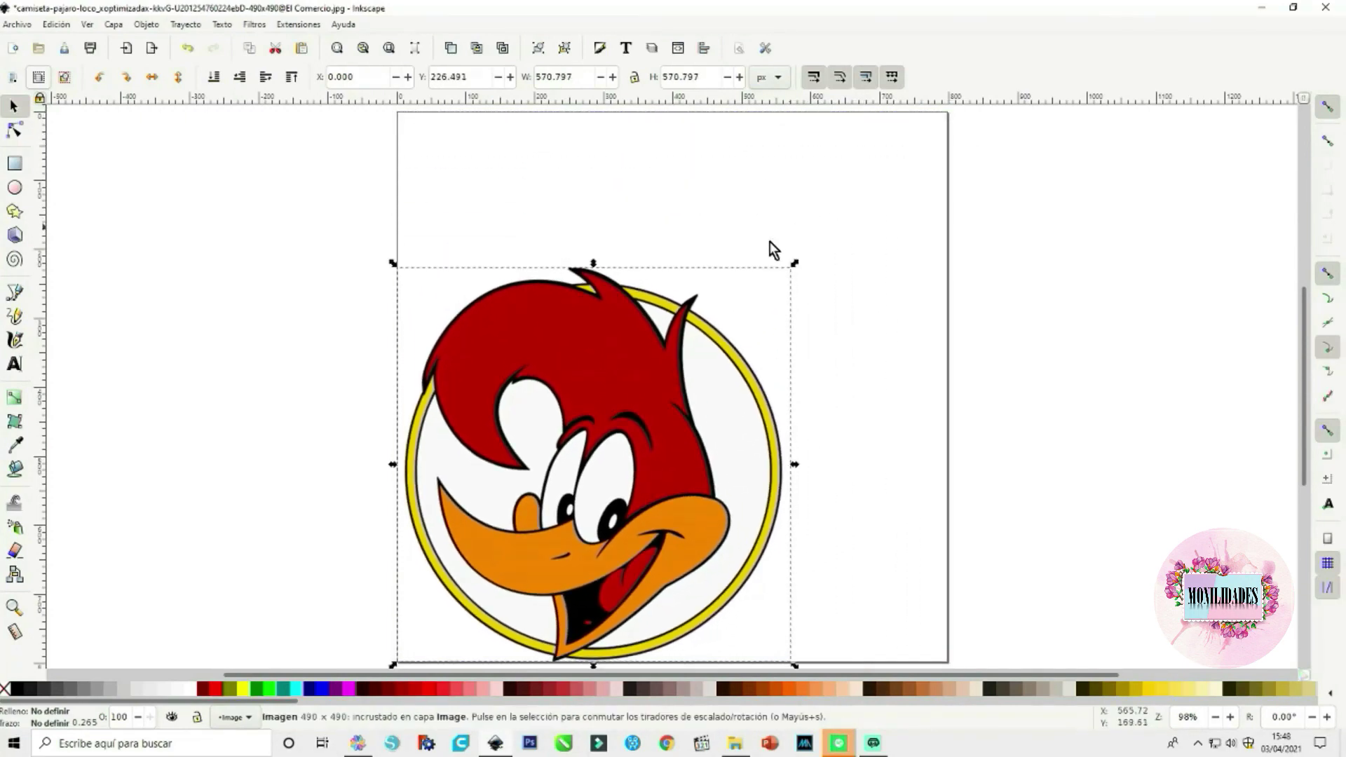
drag(640, 375, 681, 278)
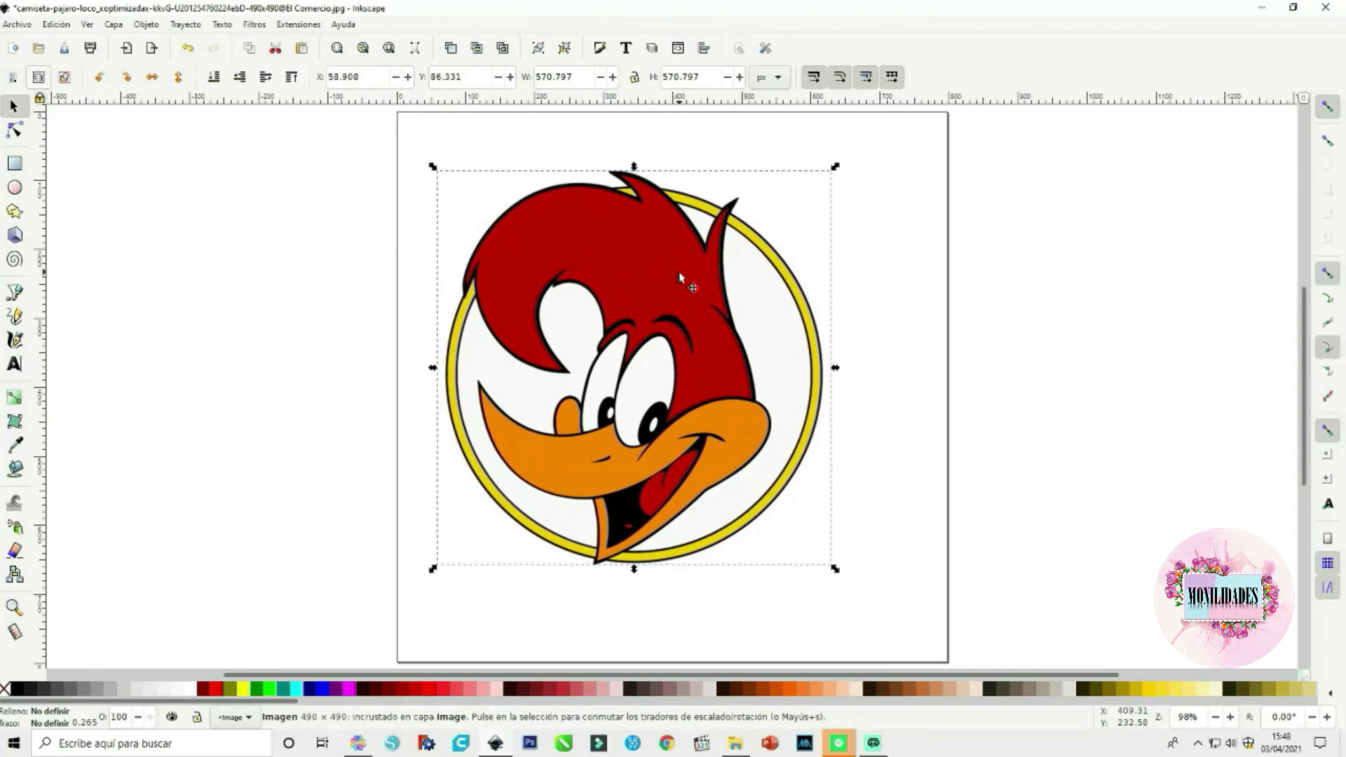
click(186, 24)
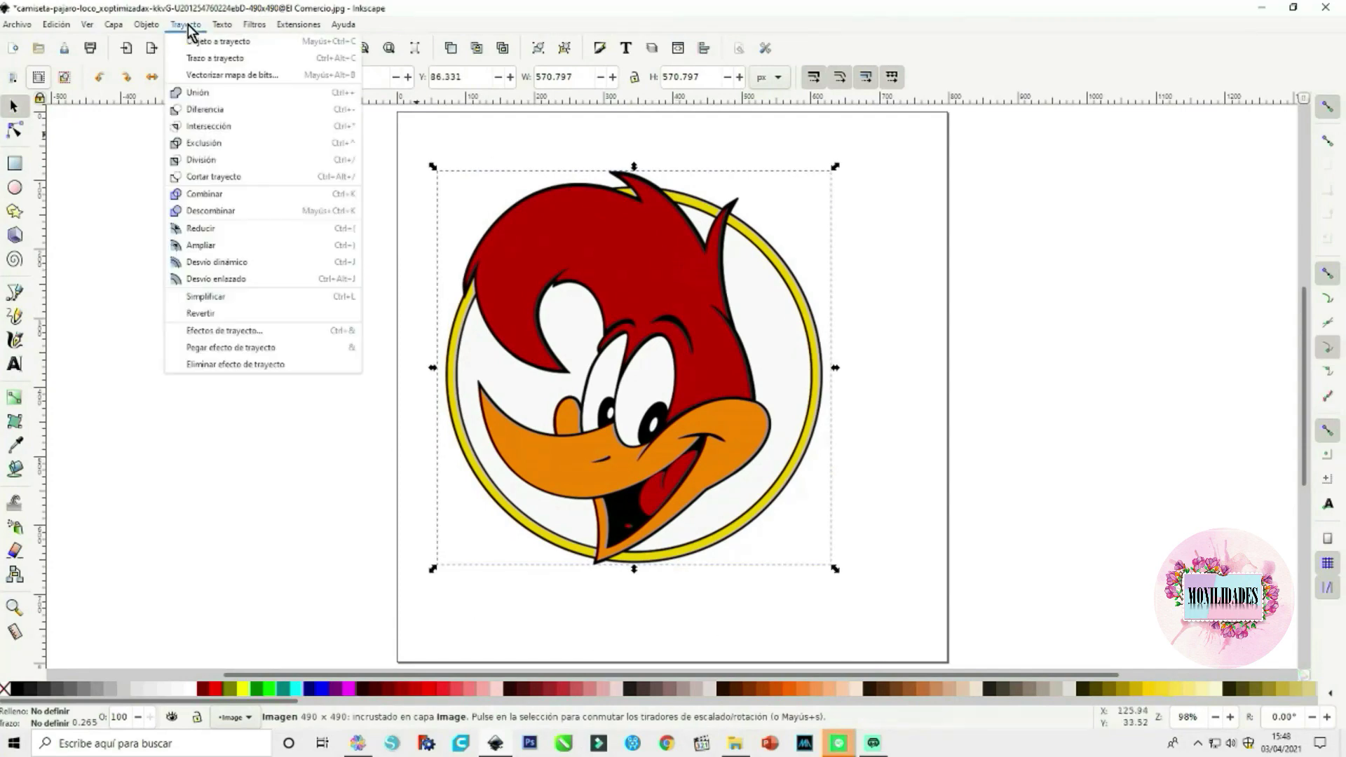
Set the bitmap trace to multiple scans in Colores mode and preview it
click(208, 74)
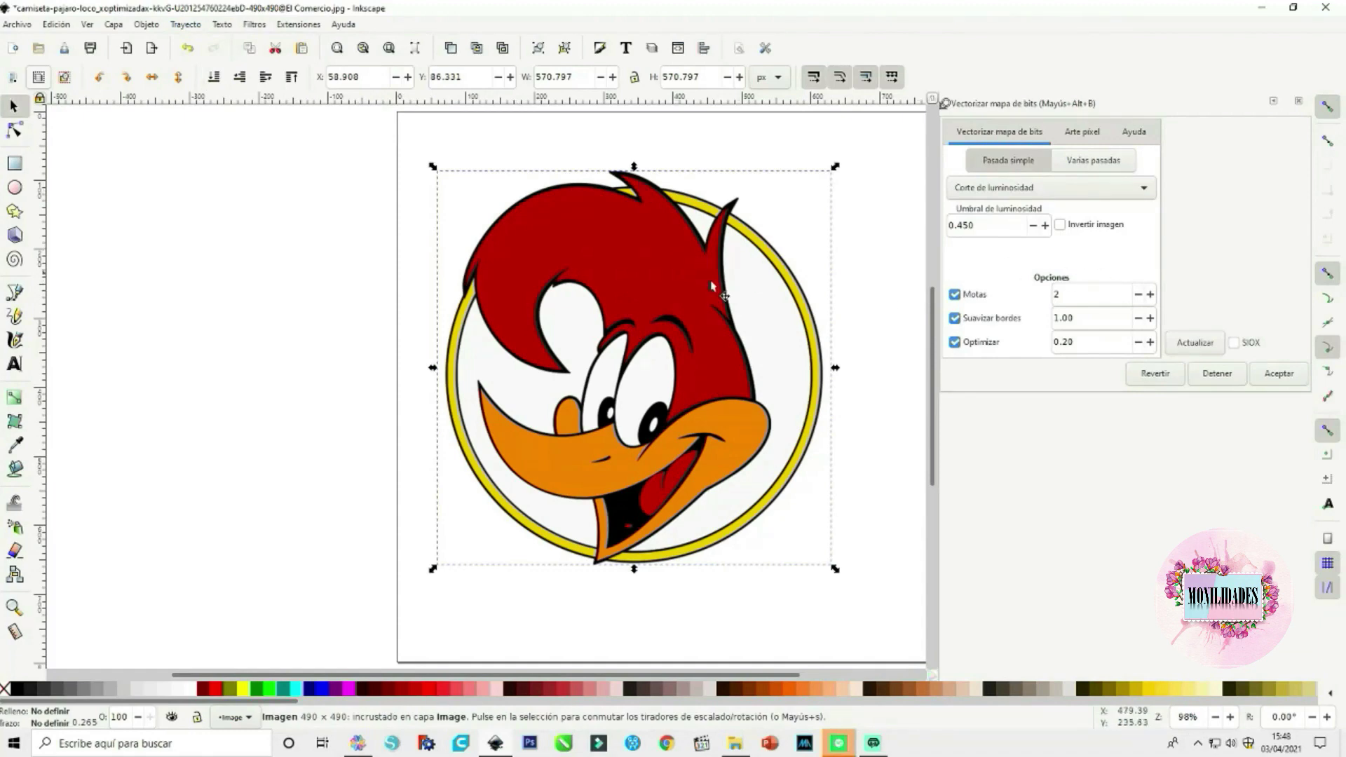
click(1198, 344)
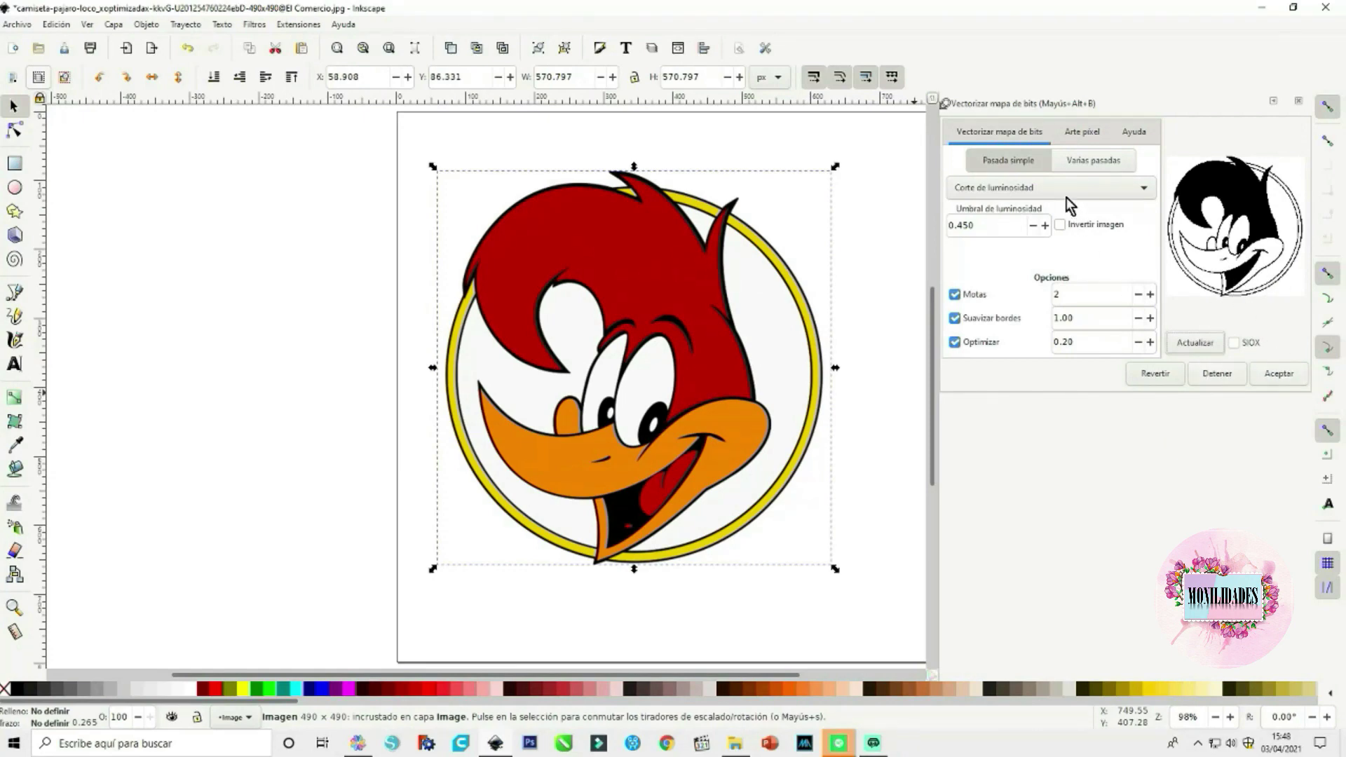
click(1070, 159)
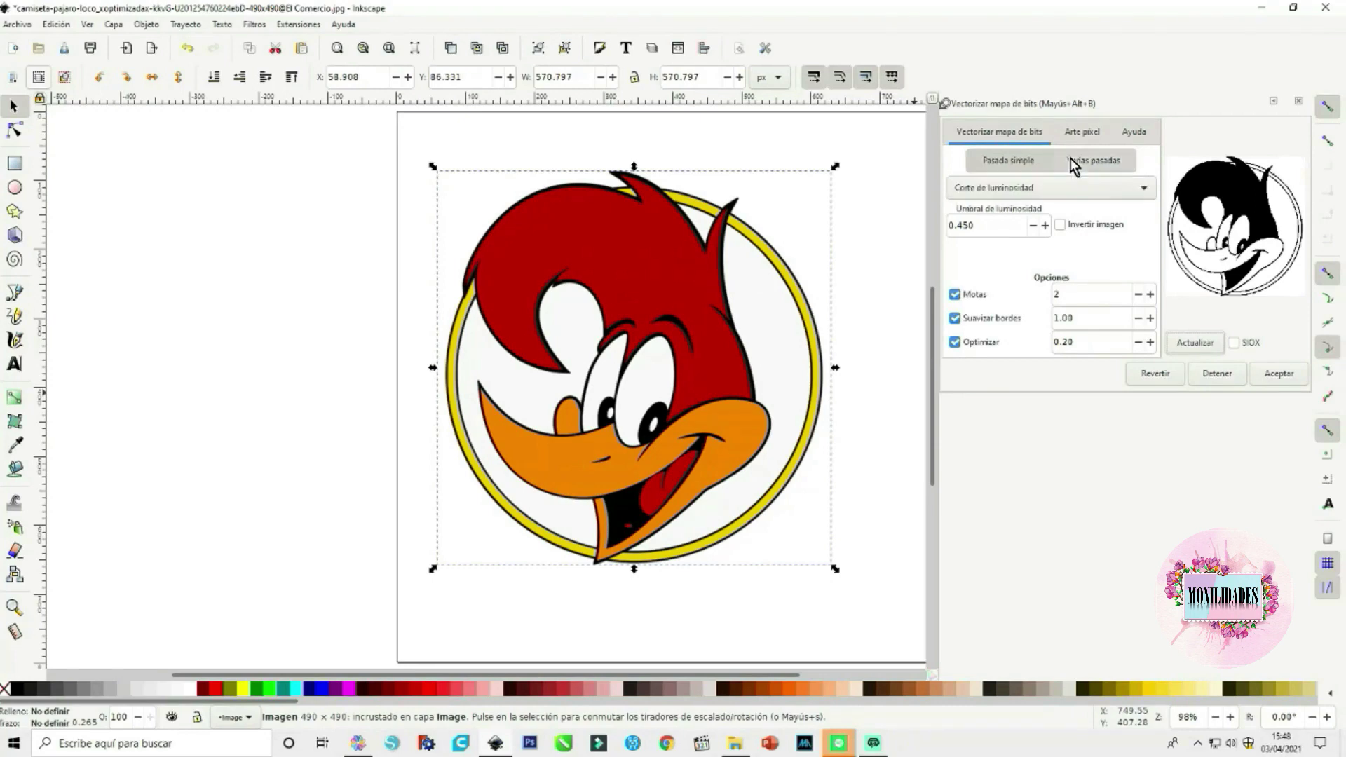
click(1148, 191)
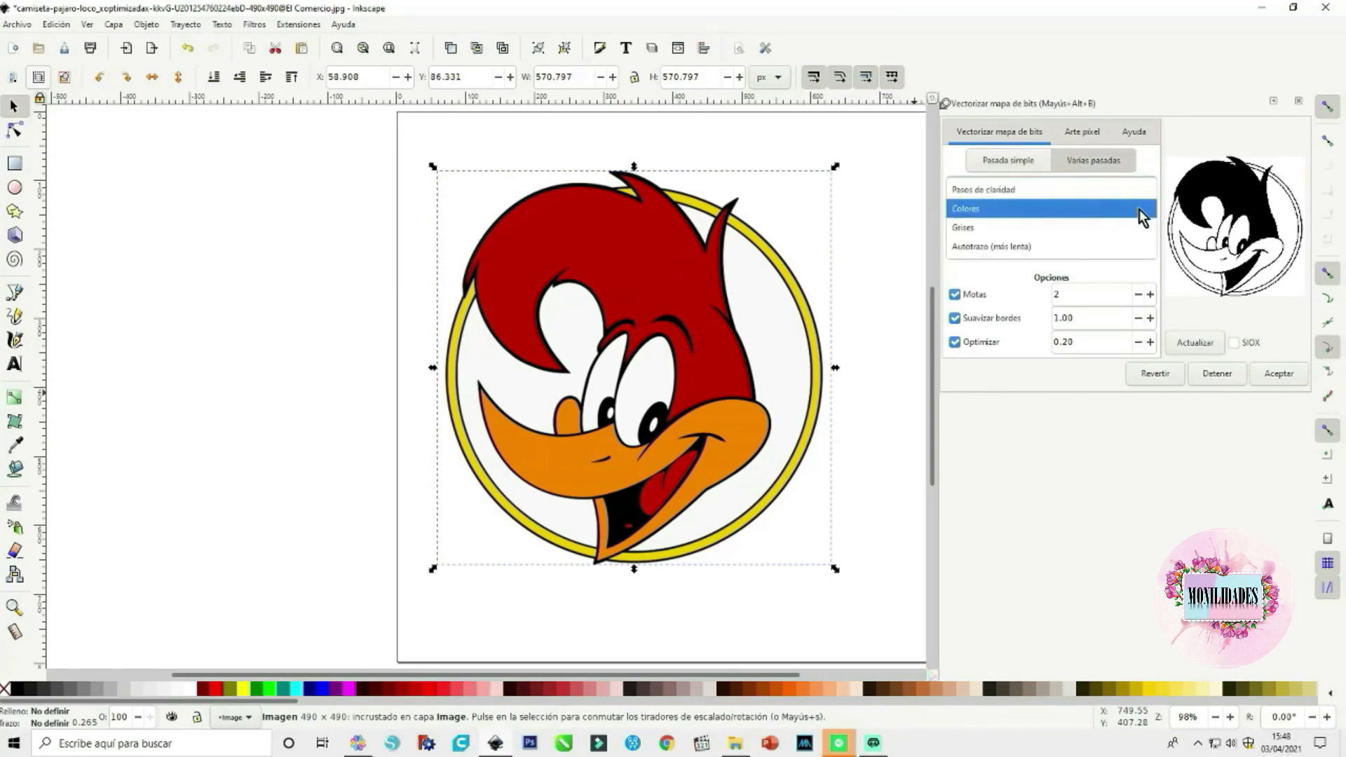
click(1140, 211)
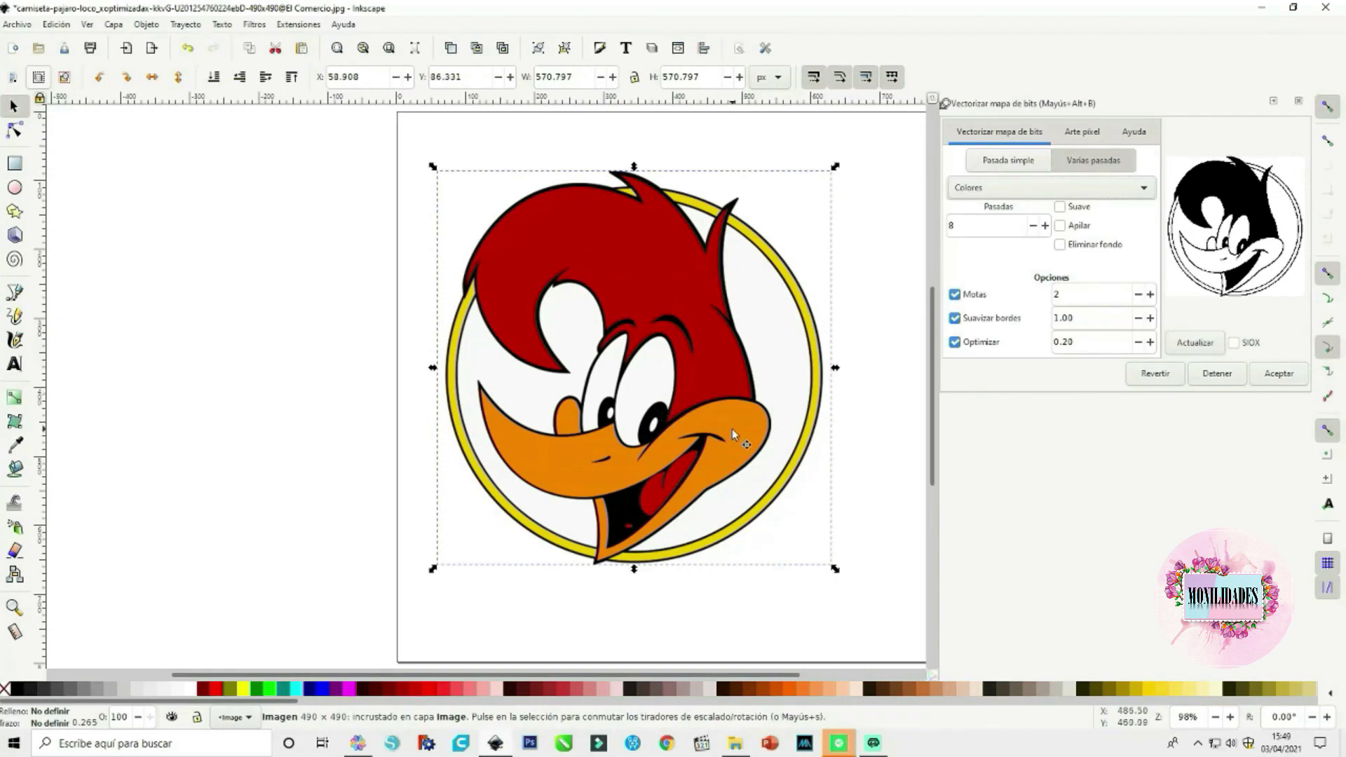
Trace Woody with 6 stacked colour scans and background removed, and apply it
click(1033, 225)
click(1033, 225)
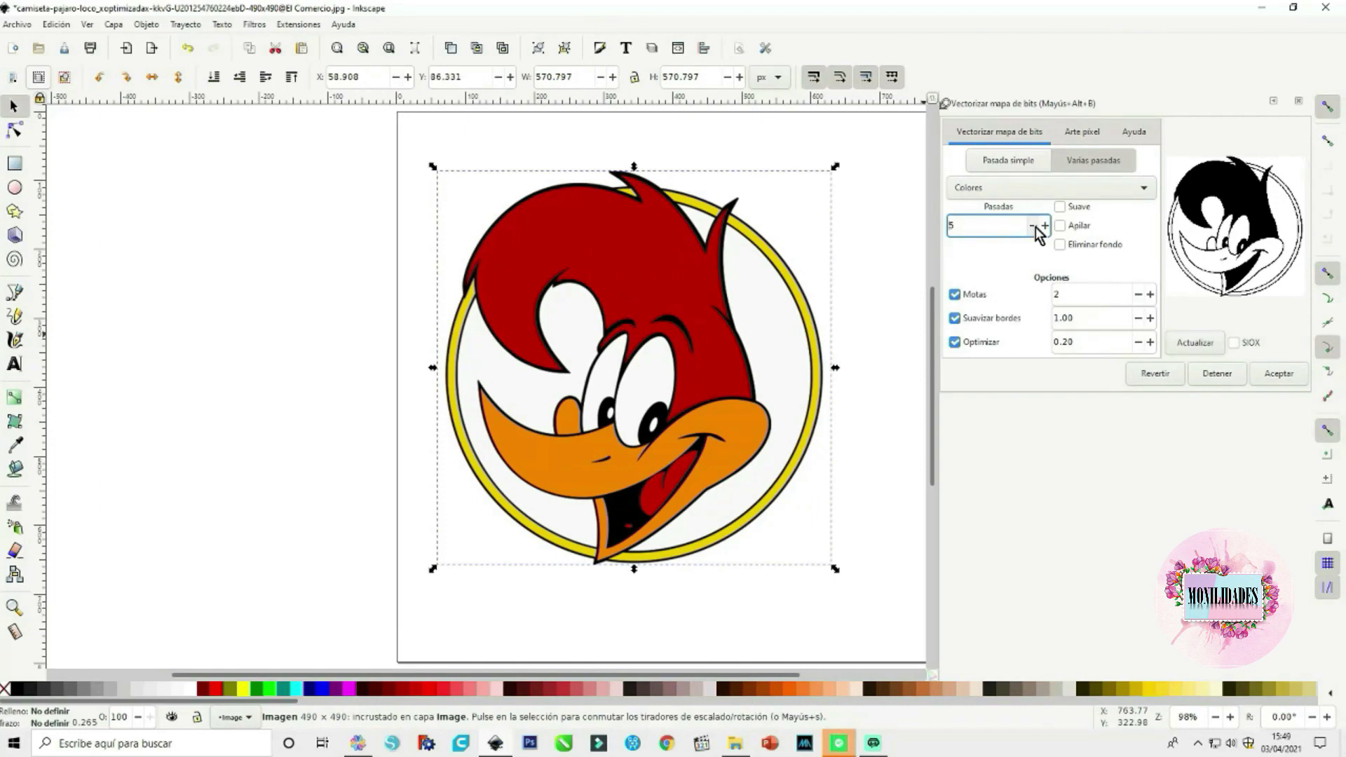
click(1060, 225)
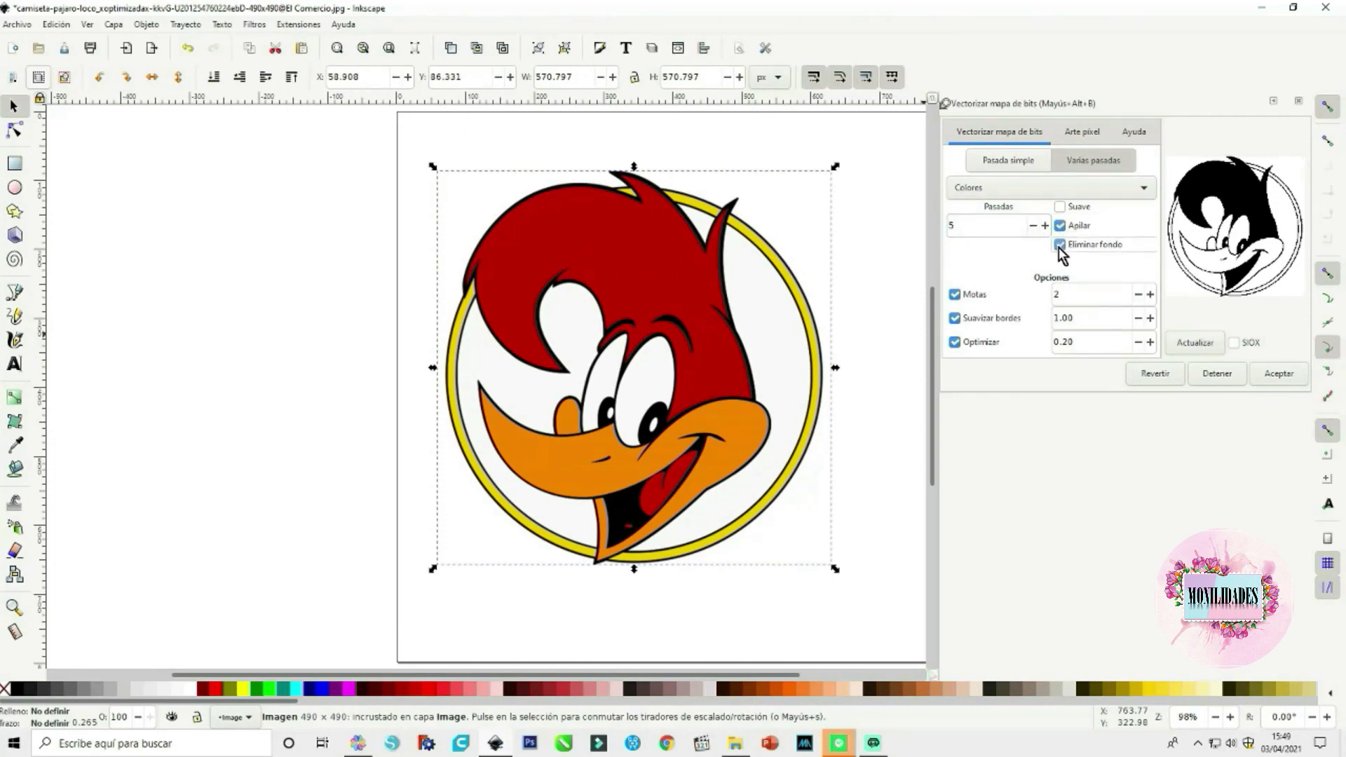
click(1200, 343)
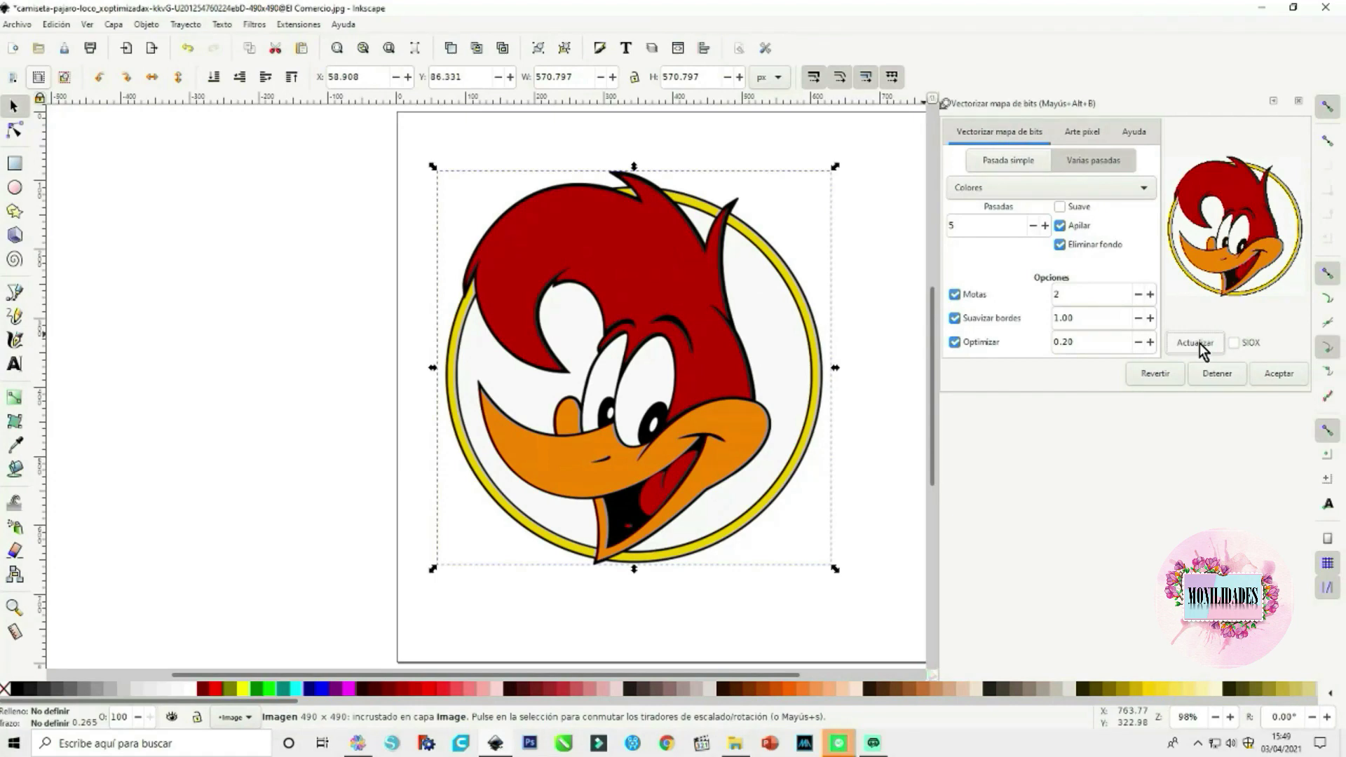
click(1046, 225)
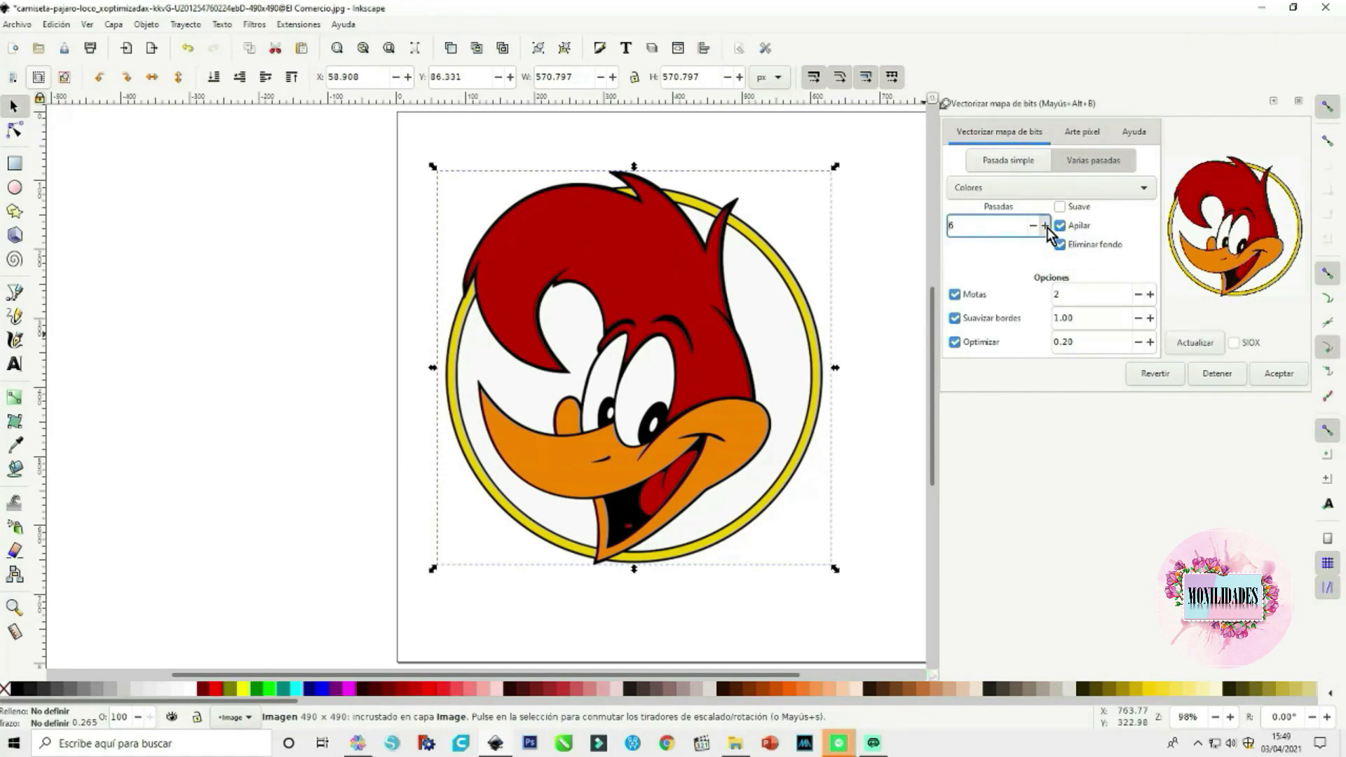
click(1199, 343)
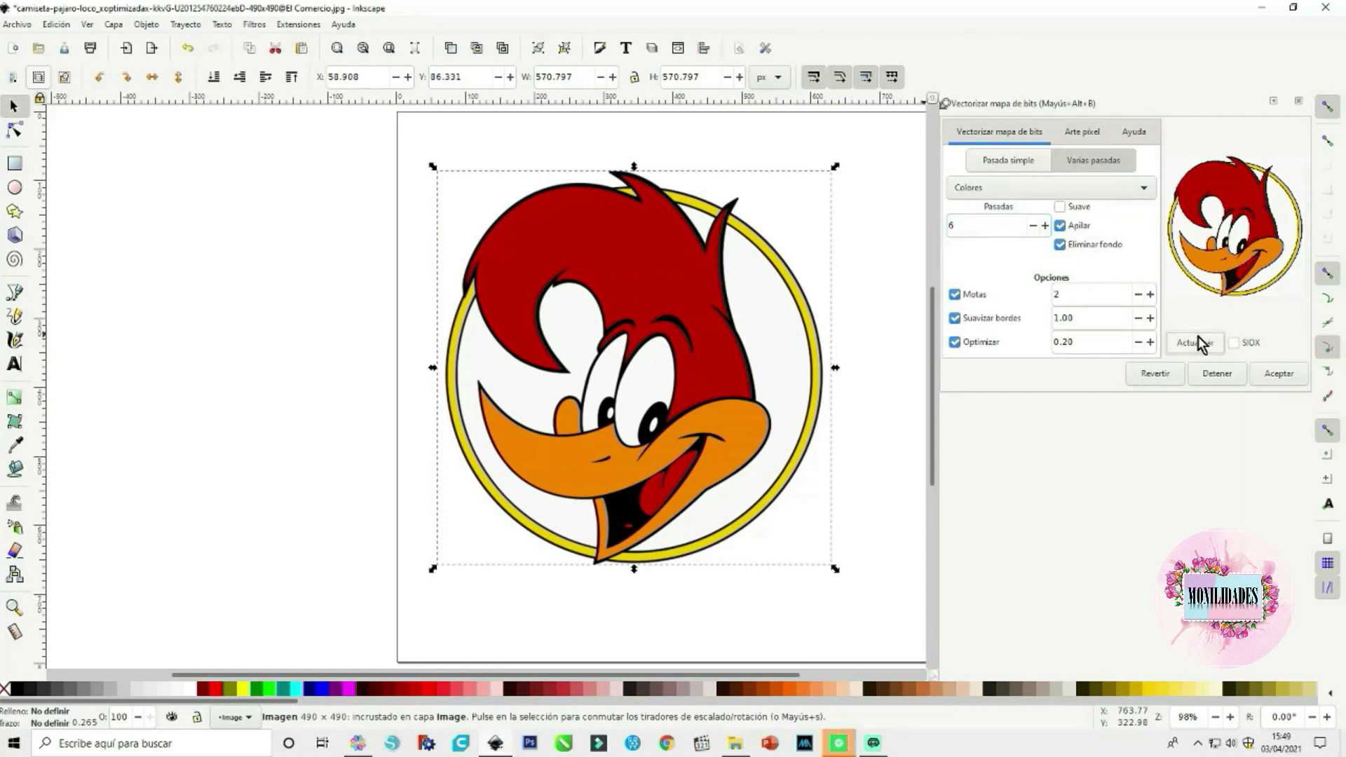
click(1272, 373)
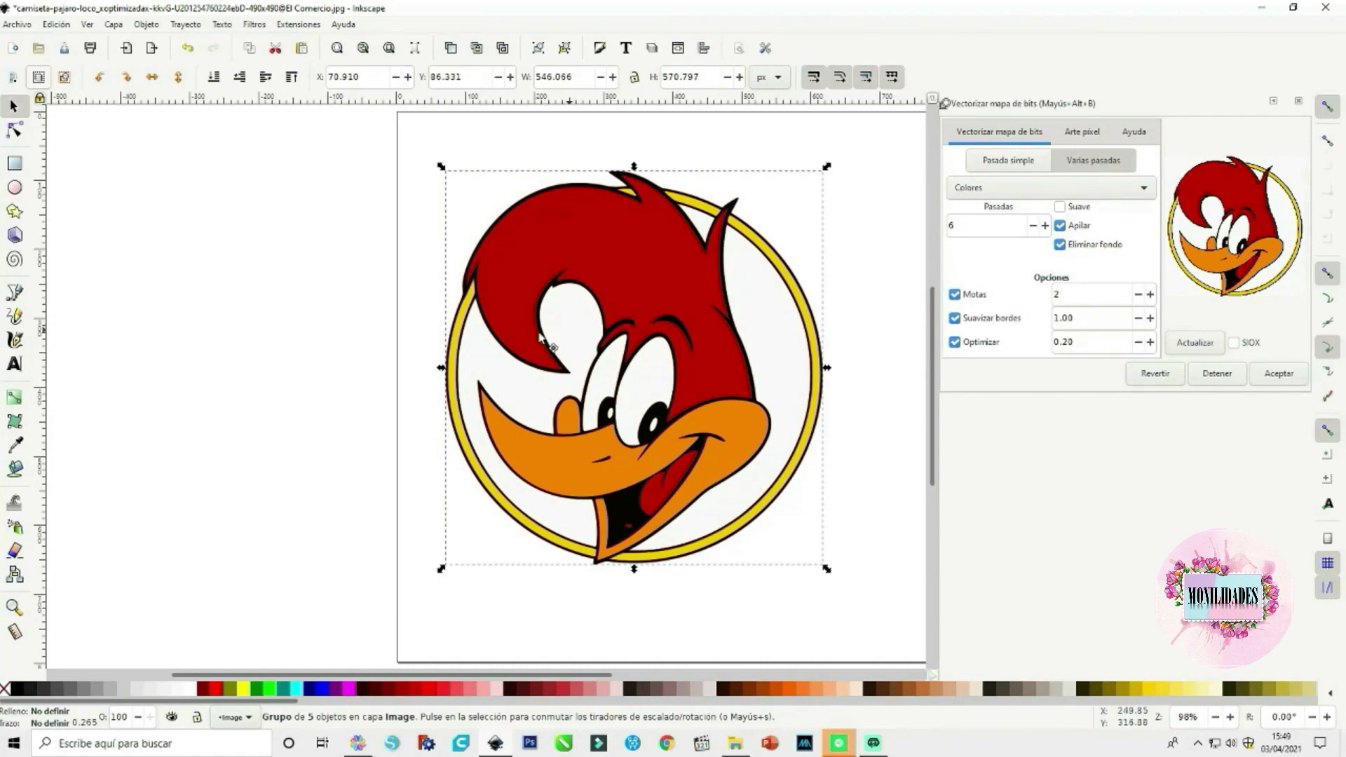
Shrink the original bitmap to about 61% off to the left and centre the traced group
drag(559, 338, 204, 275)
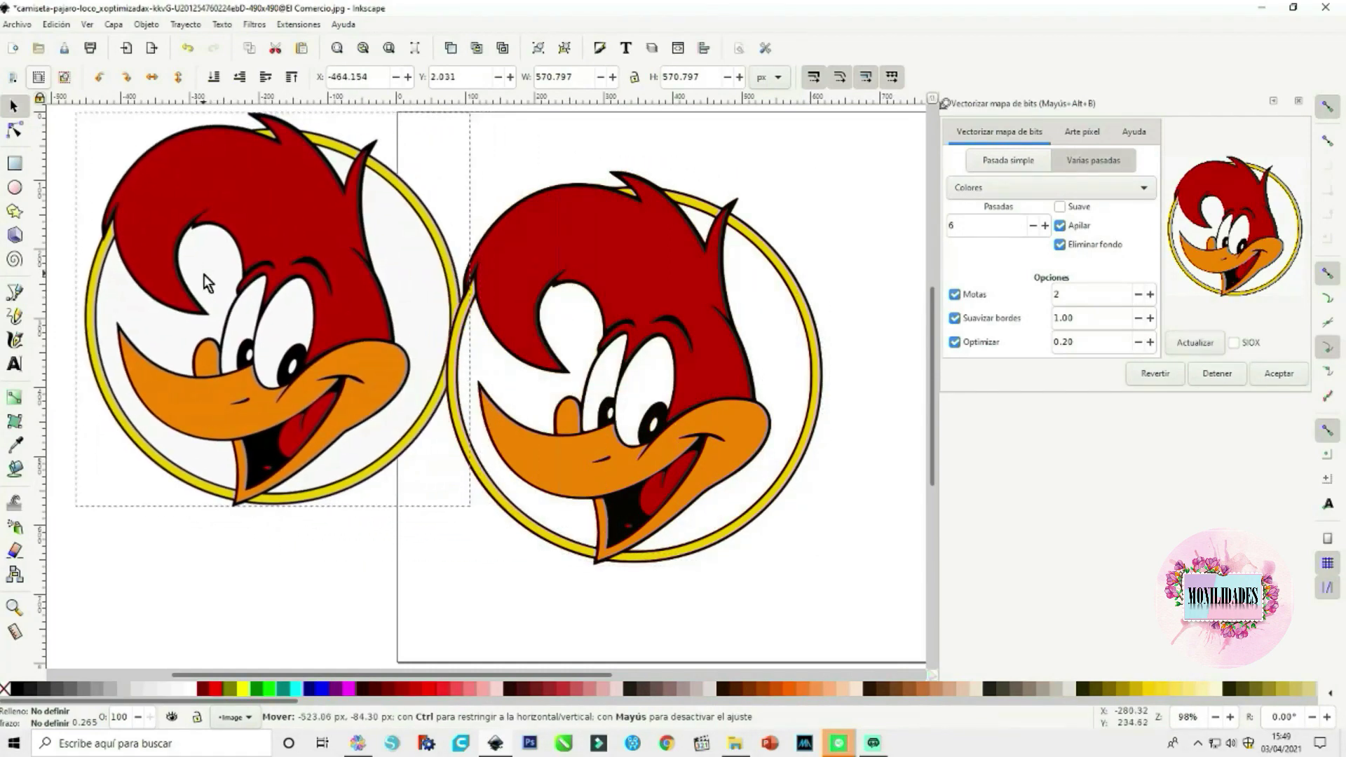
mouse_move(205, 275)
mouse_down()
mouse_move(168, 273)
mouse_move(192, 302)
mouse_up()
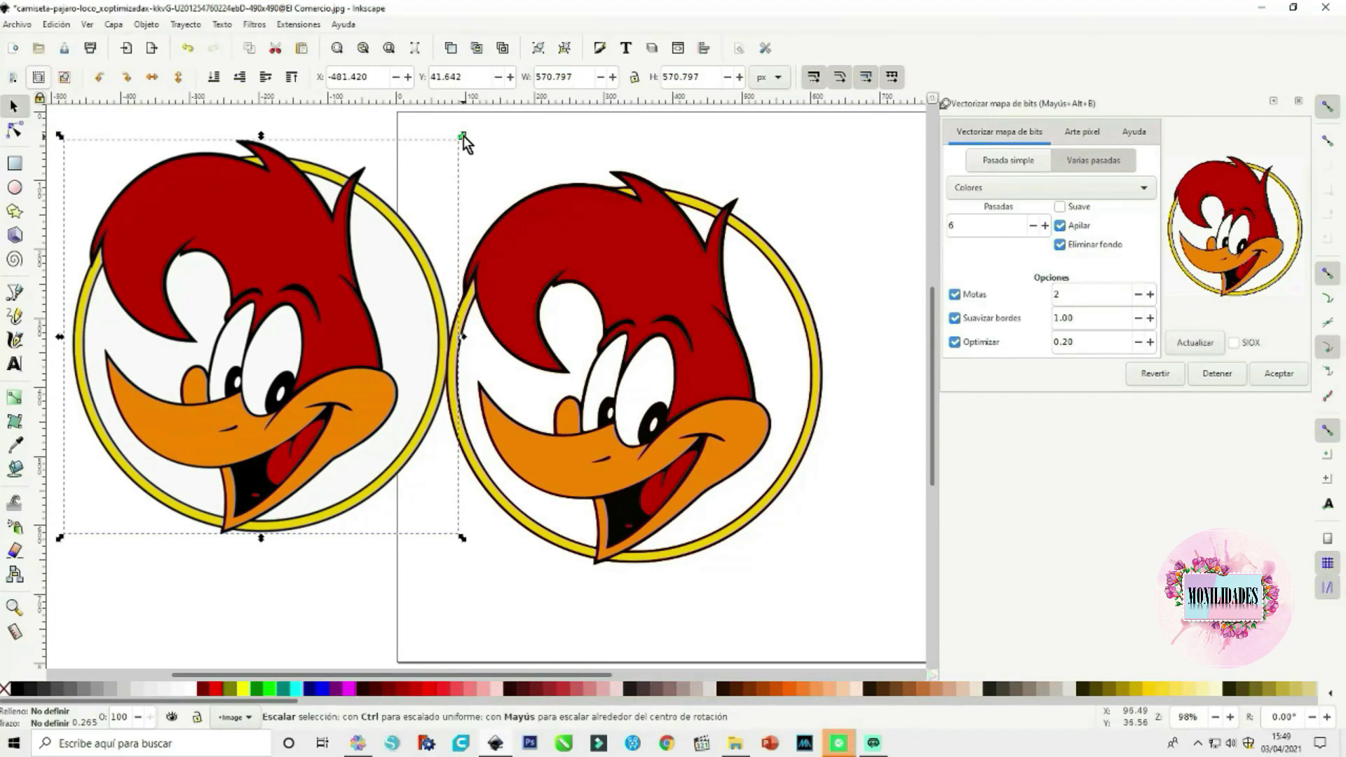
drag(463, 136, 310, 249)
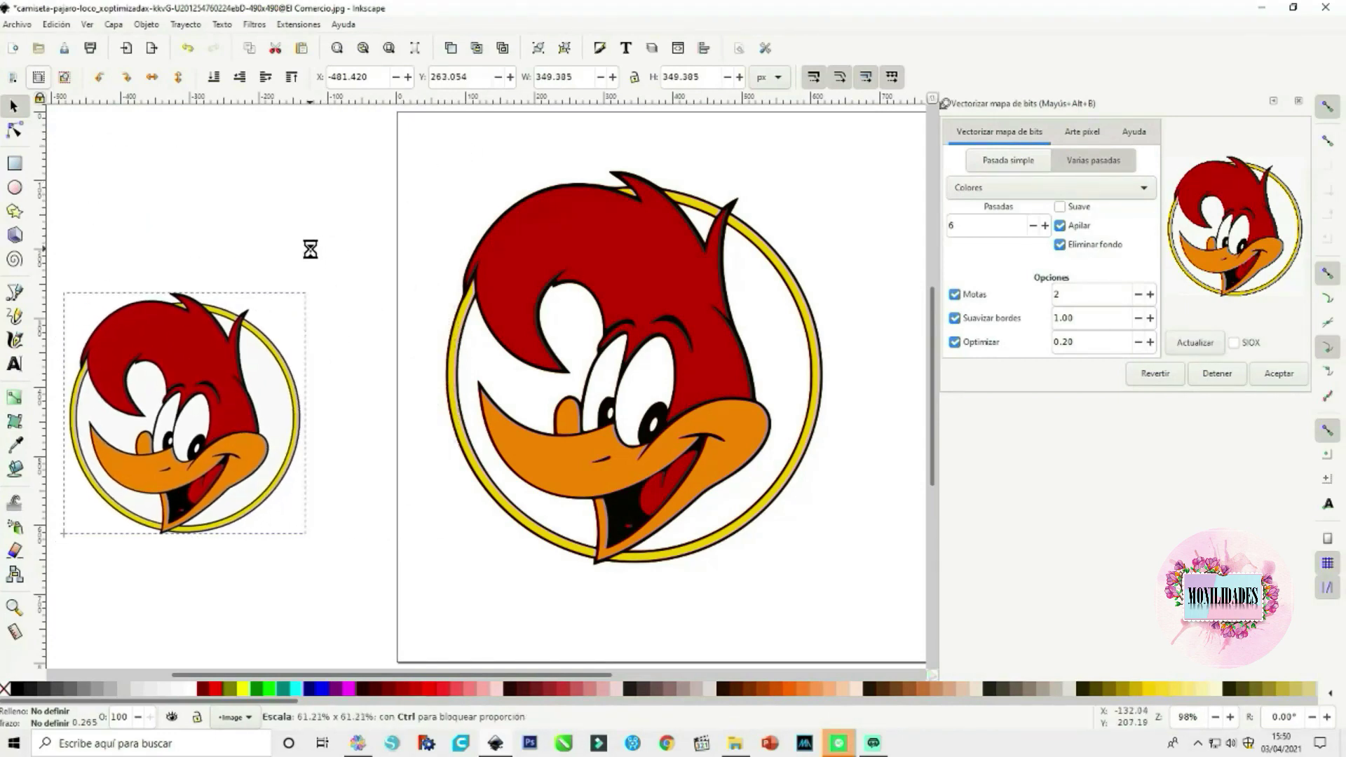
drag(211, 330, 228, 170)
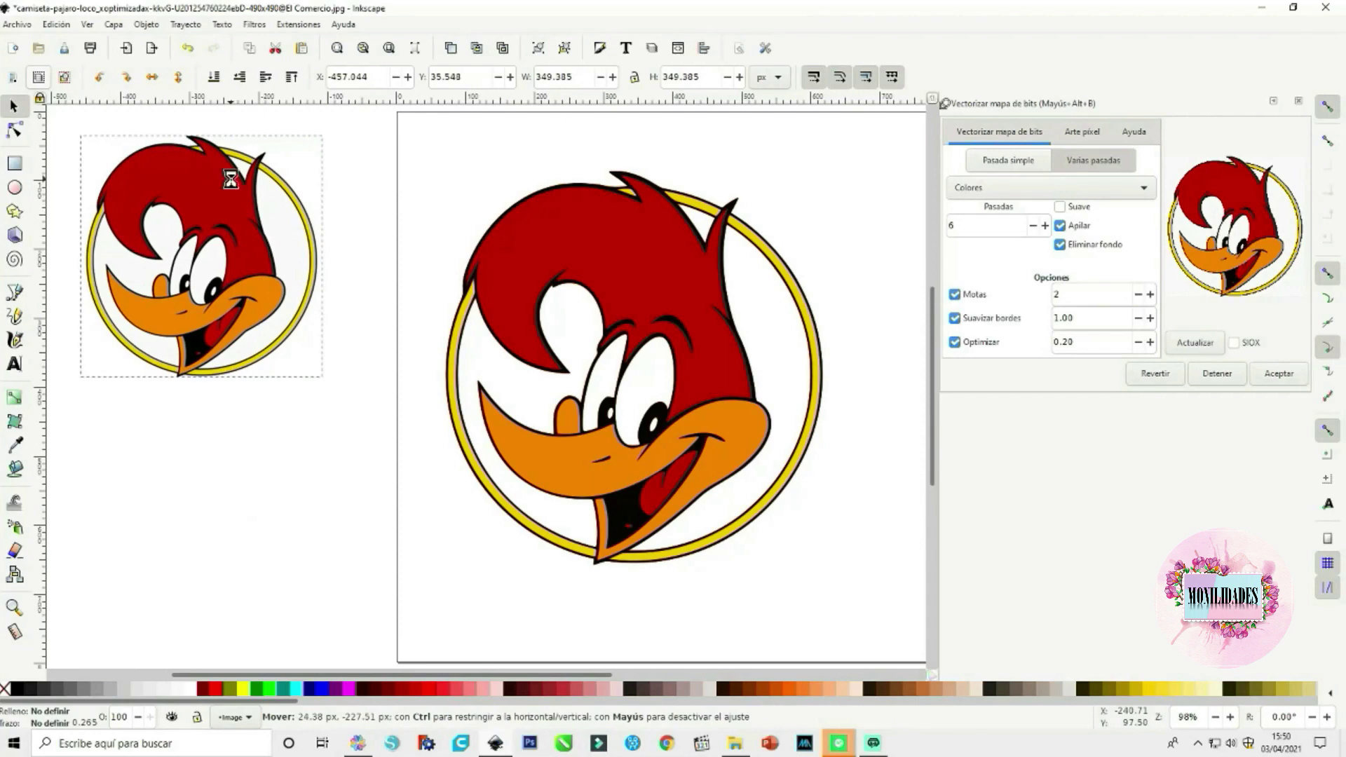
click(619, 288)
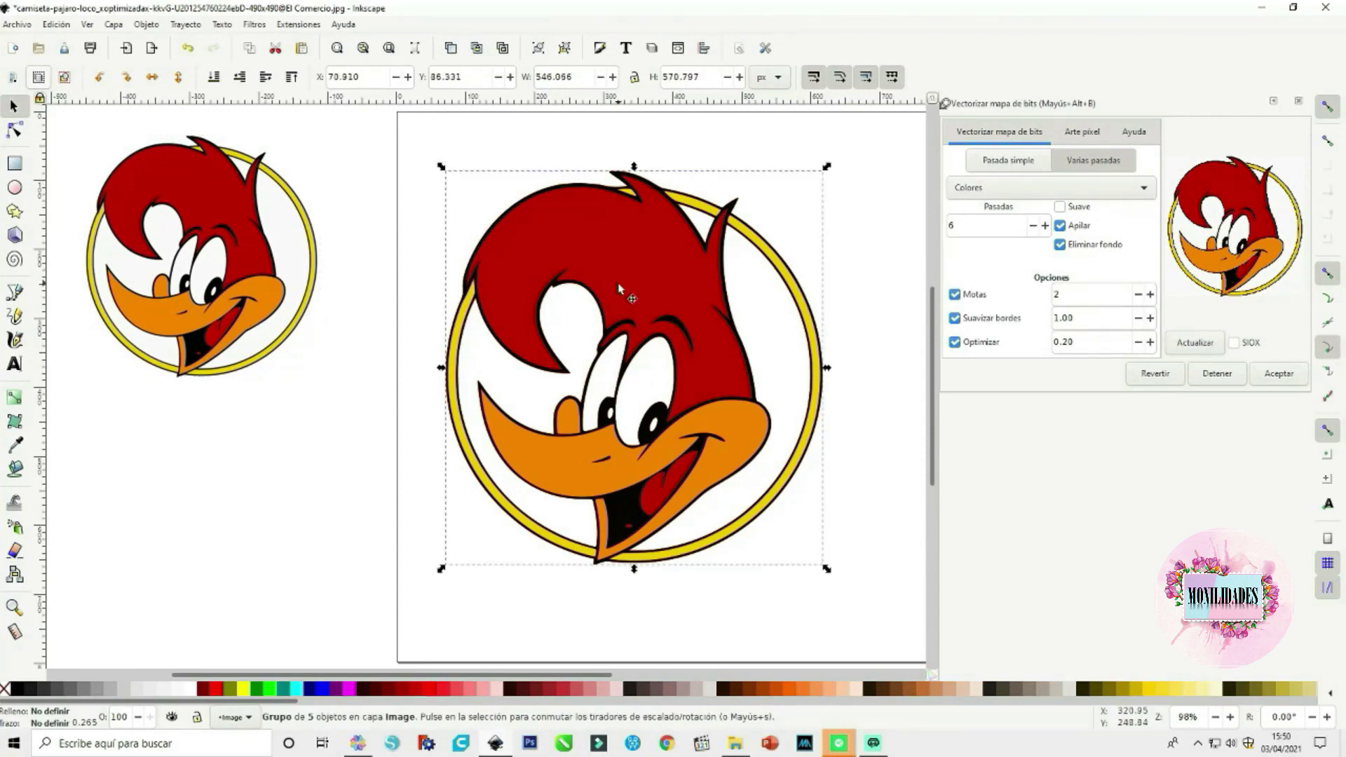
mouse_move(619, 288)
mouse_down()
mouse_move(524, 283)
mouse_move(644, 261)
mouse_up()
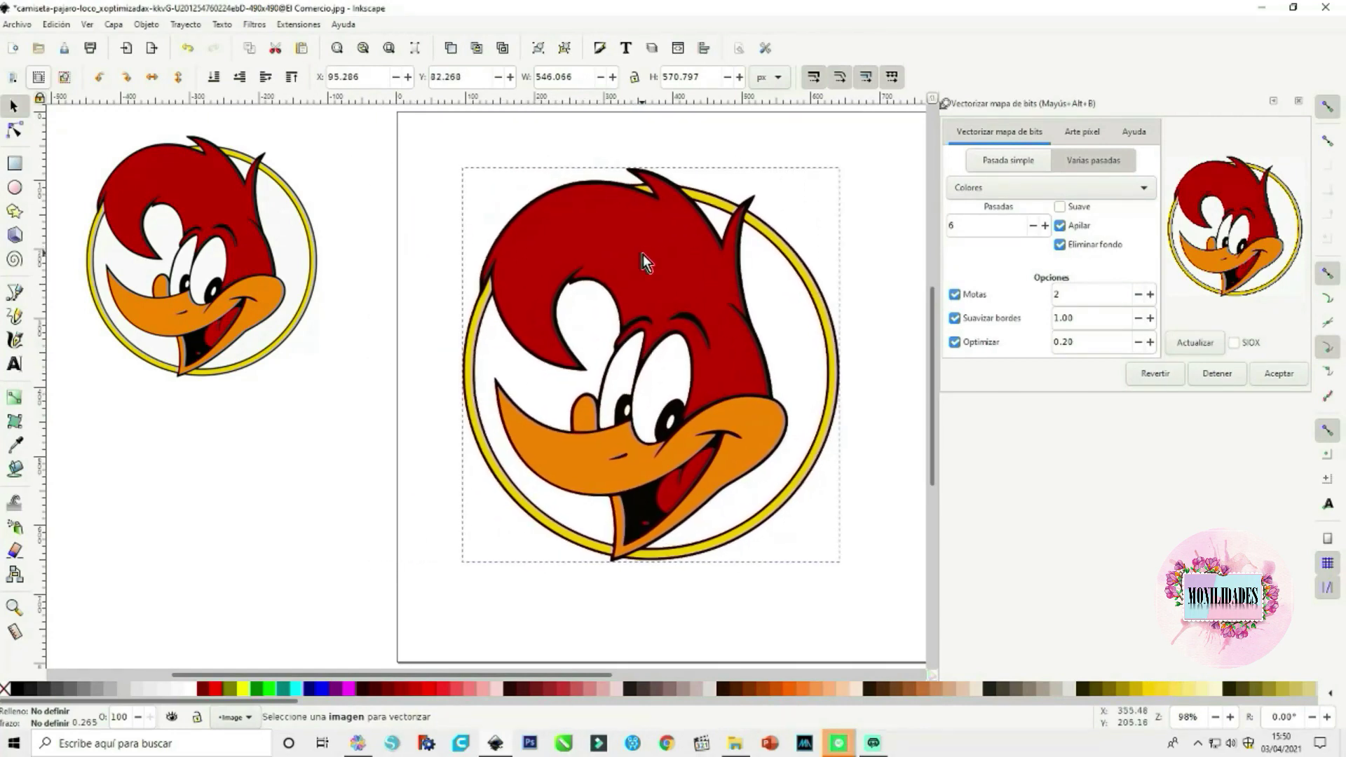
Ungroup the traced Woody and move the red layer to the right of the page
click(1298, 101)
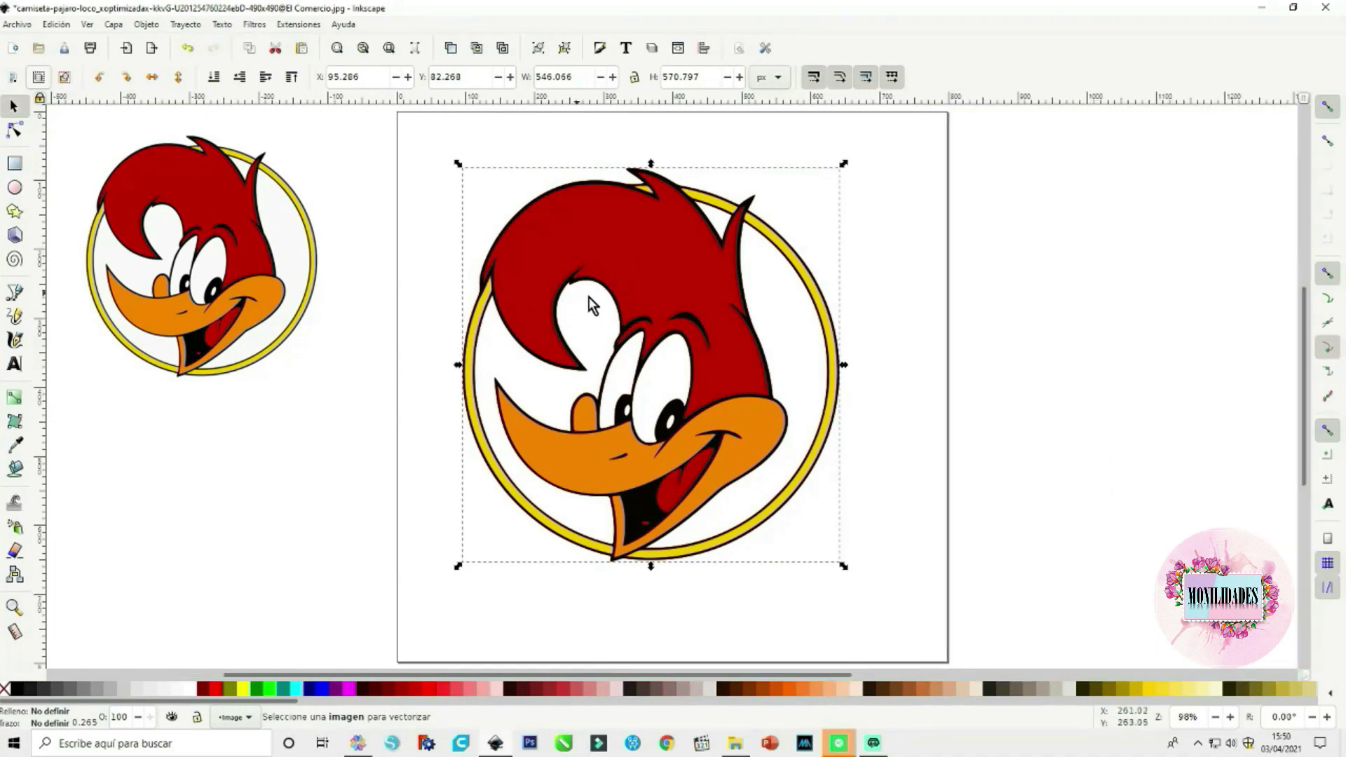
click(145, 24)
click(172, 167)
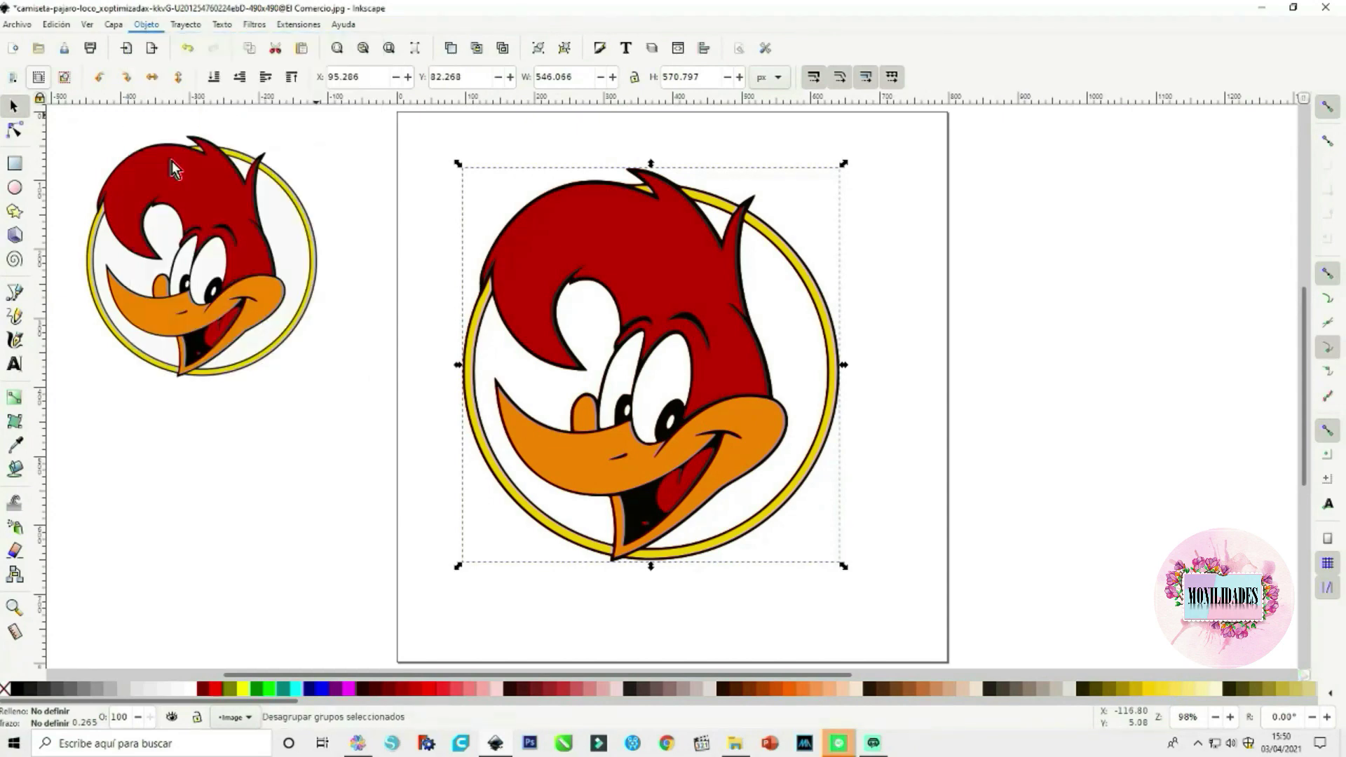
click(936, 375)
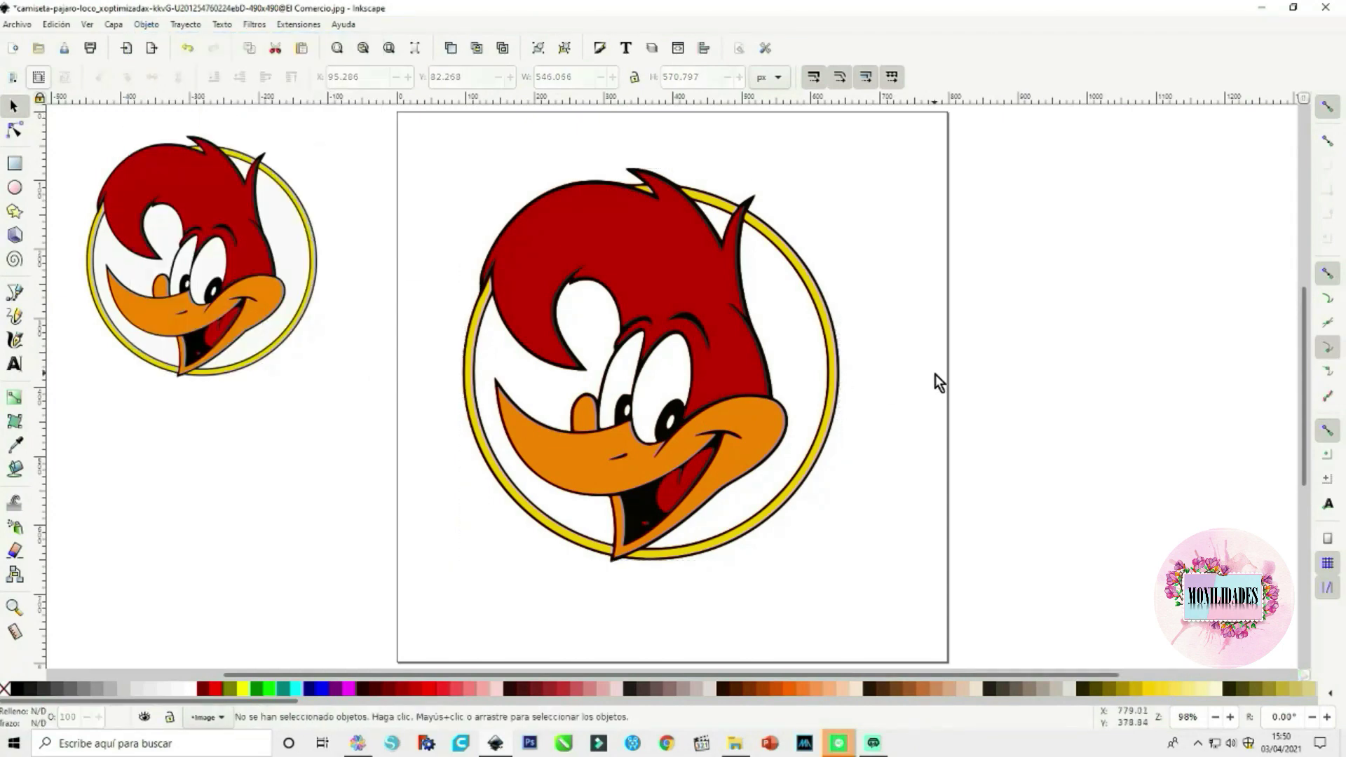
click(698, 303)
drag(698, 299, 1144, 277)
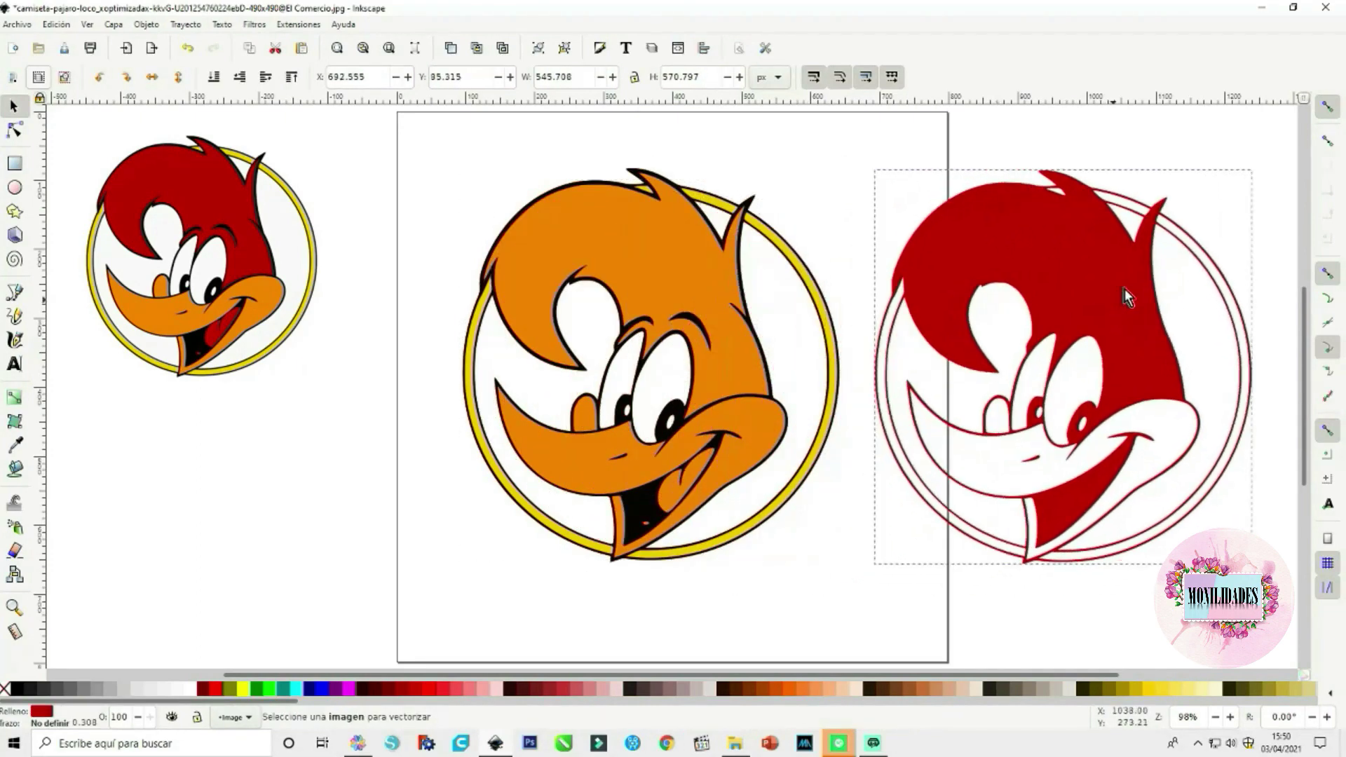
Move the orange and yellow layers aside and delete them
mouse_move(596, 278)
mouse_down()
mouse_move(346, 349)
mouse_move(247, 344)
mouse_up()
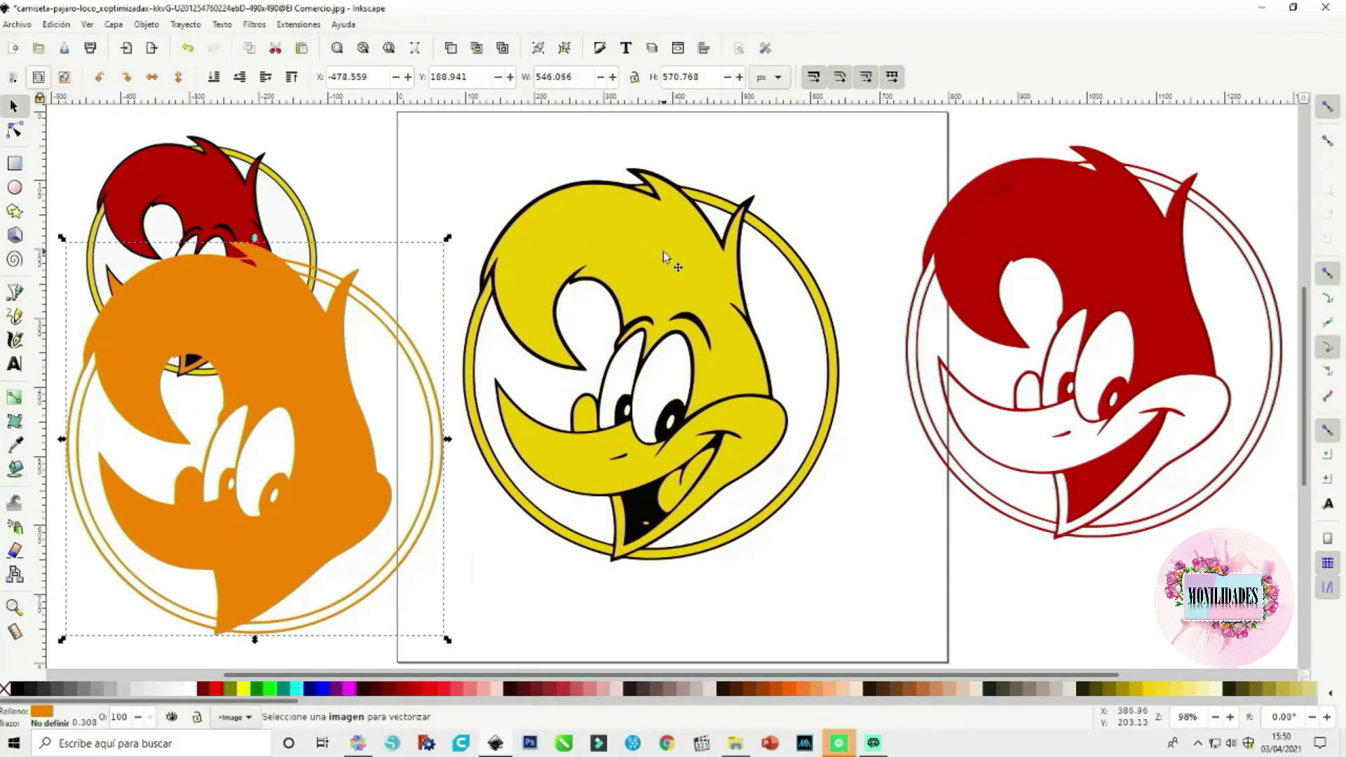
drag(664, 251, 314, 305)
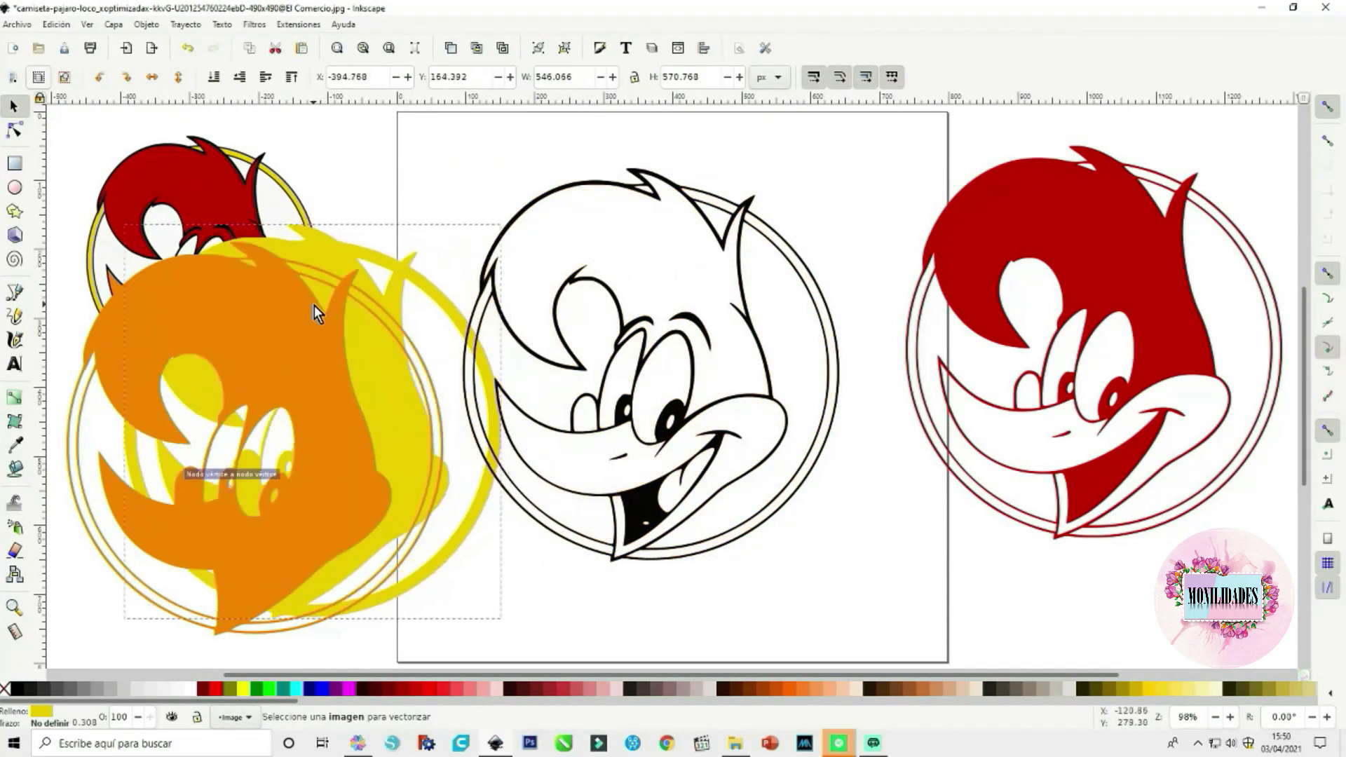
click(1062, 238)
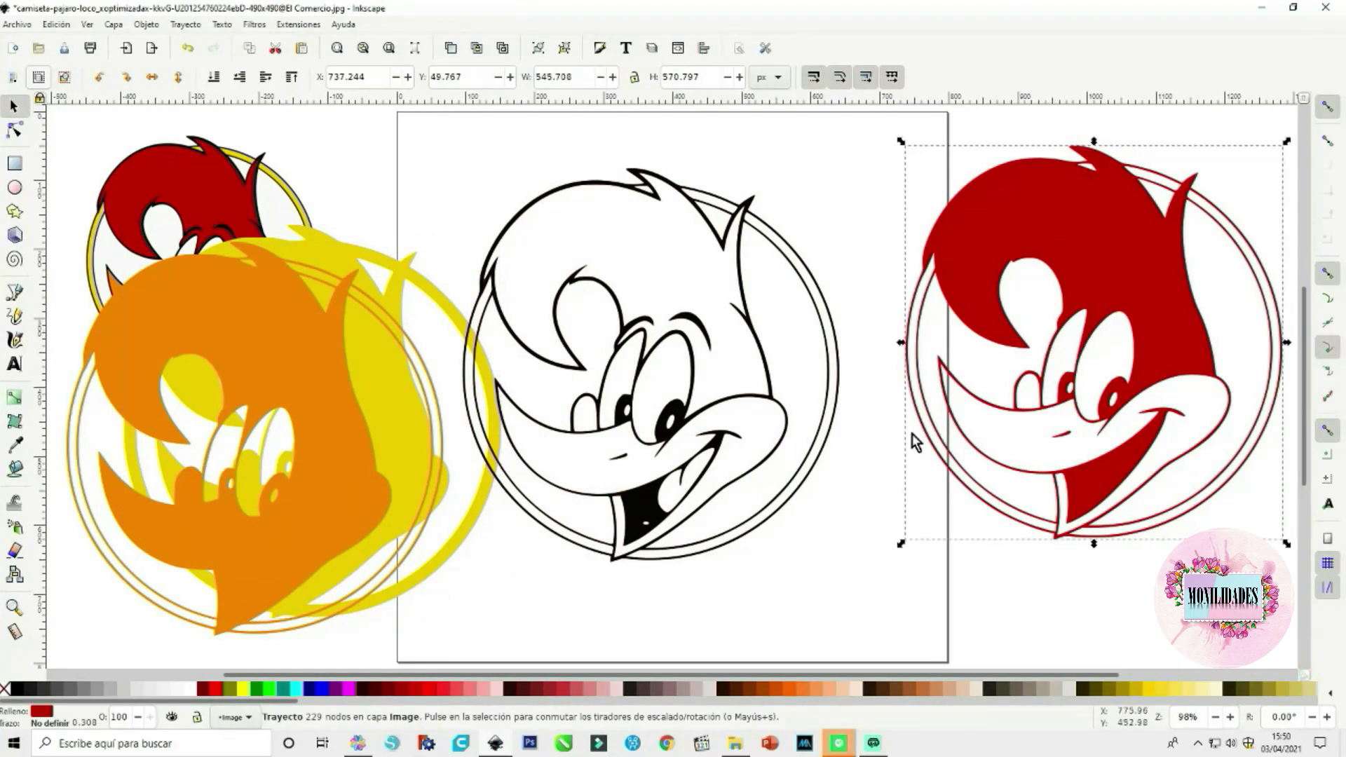
click(372, 378)
key(Delete)
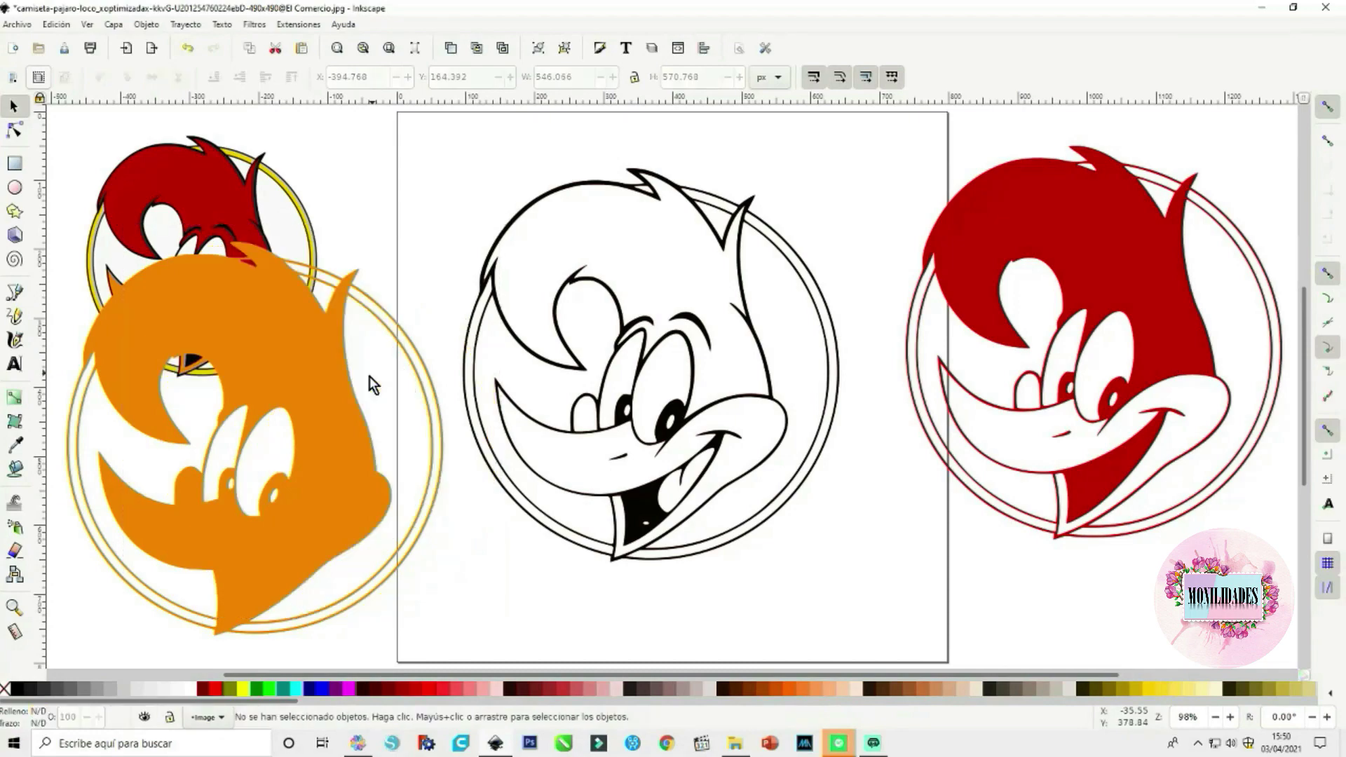
click(334, 385)
key(Delete)
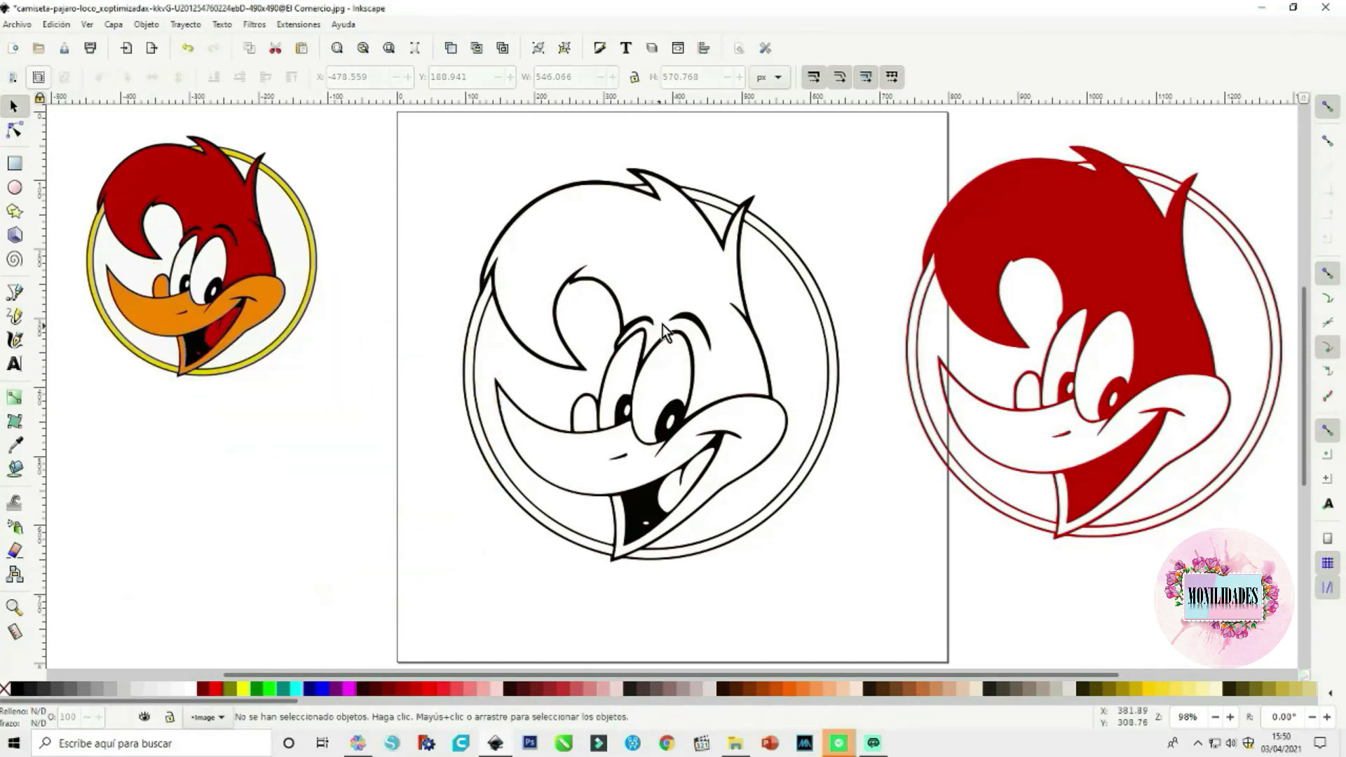
Delete the brown layer and recentre the black outline on the page
drag(662, 324, 302, 362)
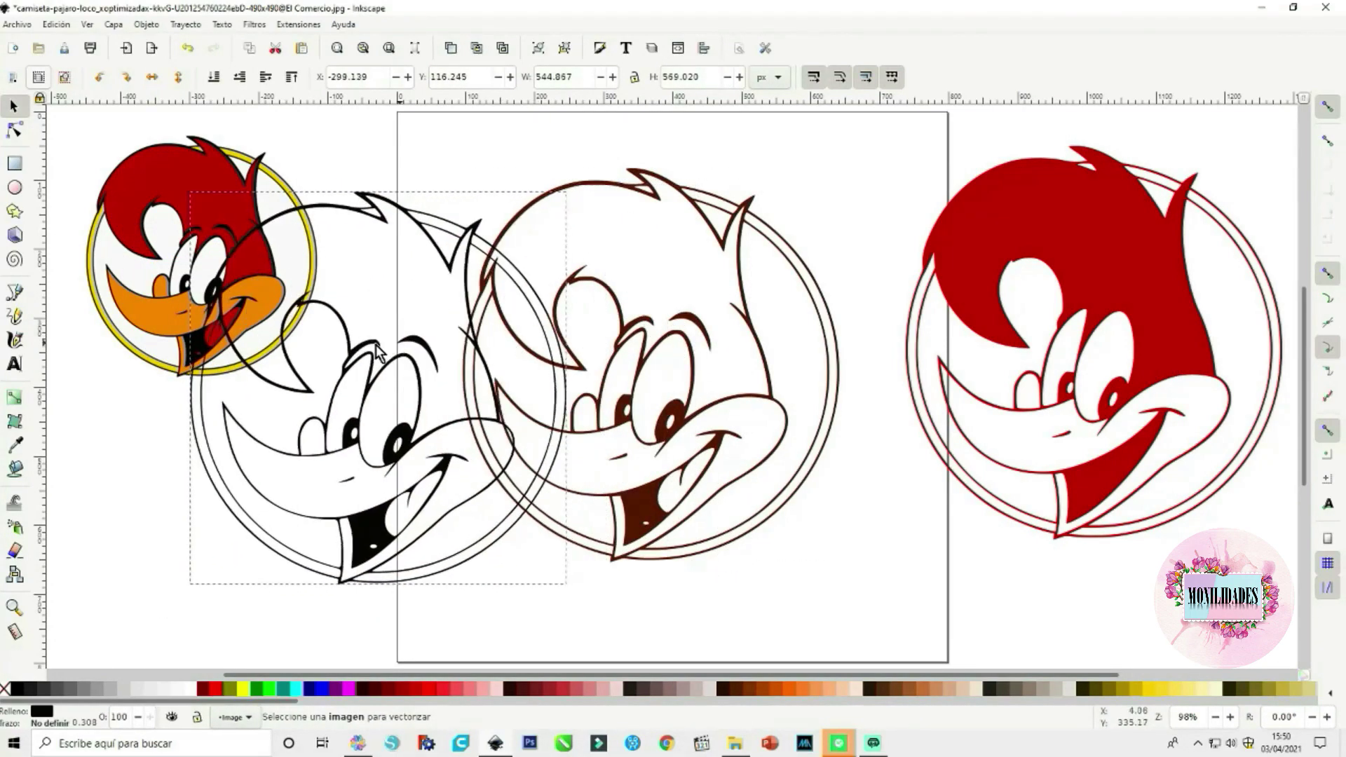
click(695, 322)
key(Delete)
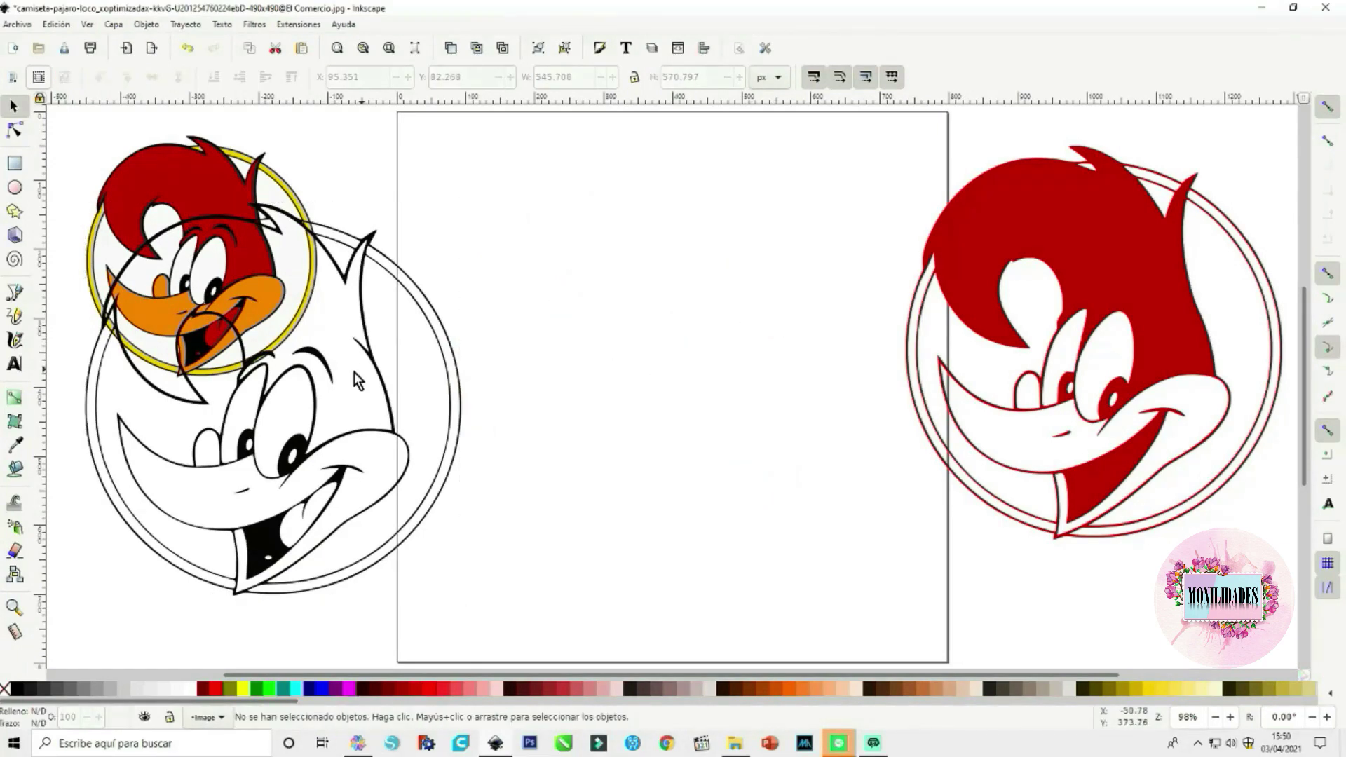
drag(327, 353, 708, 292)
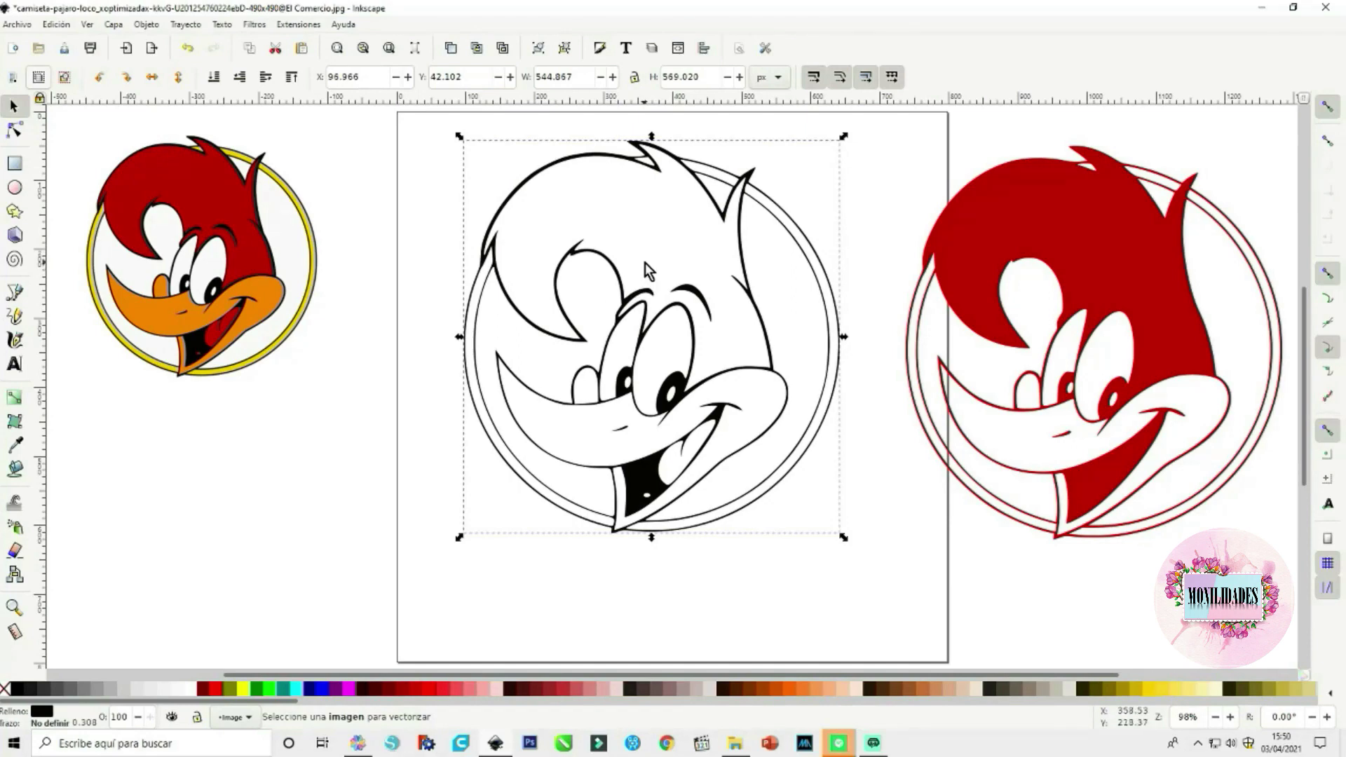
key(Escape)
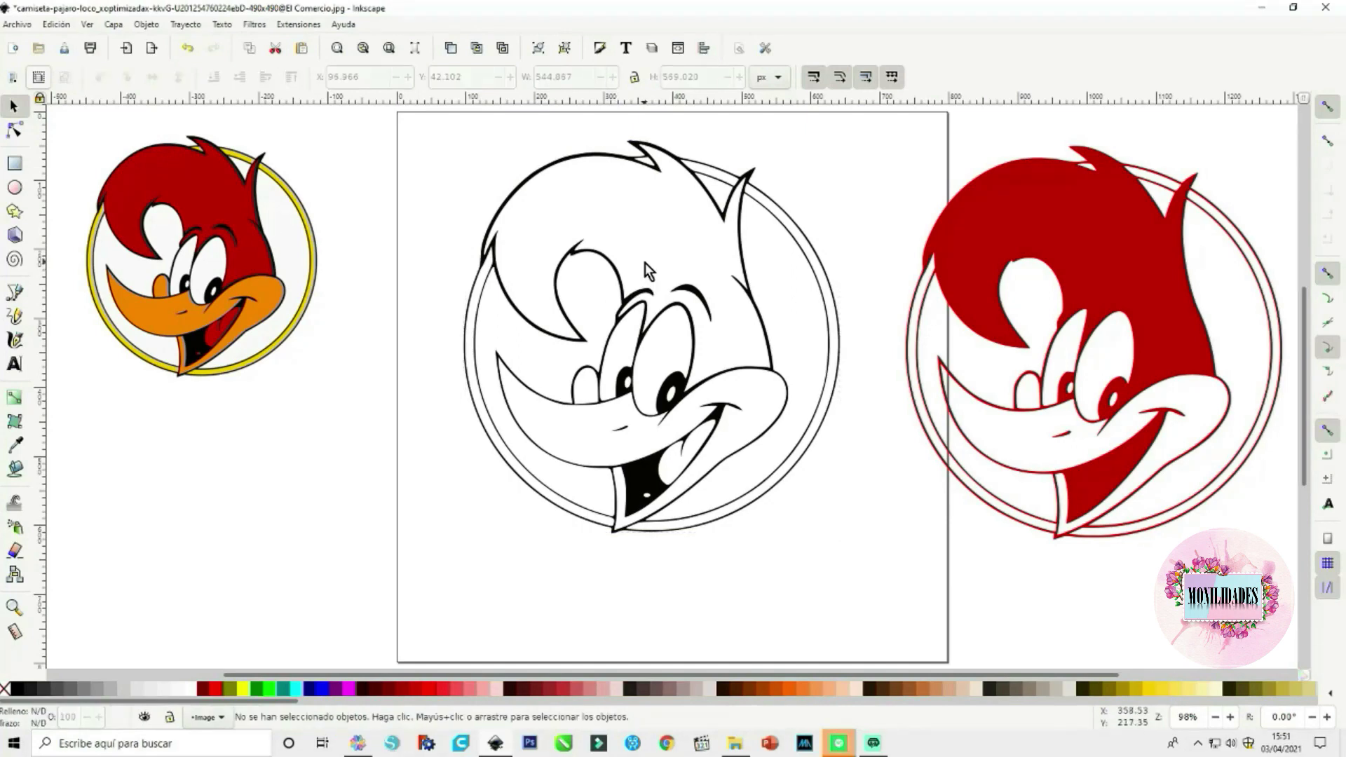
drag(699, 296, 684, 314)
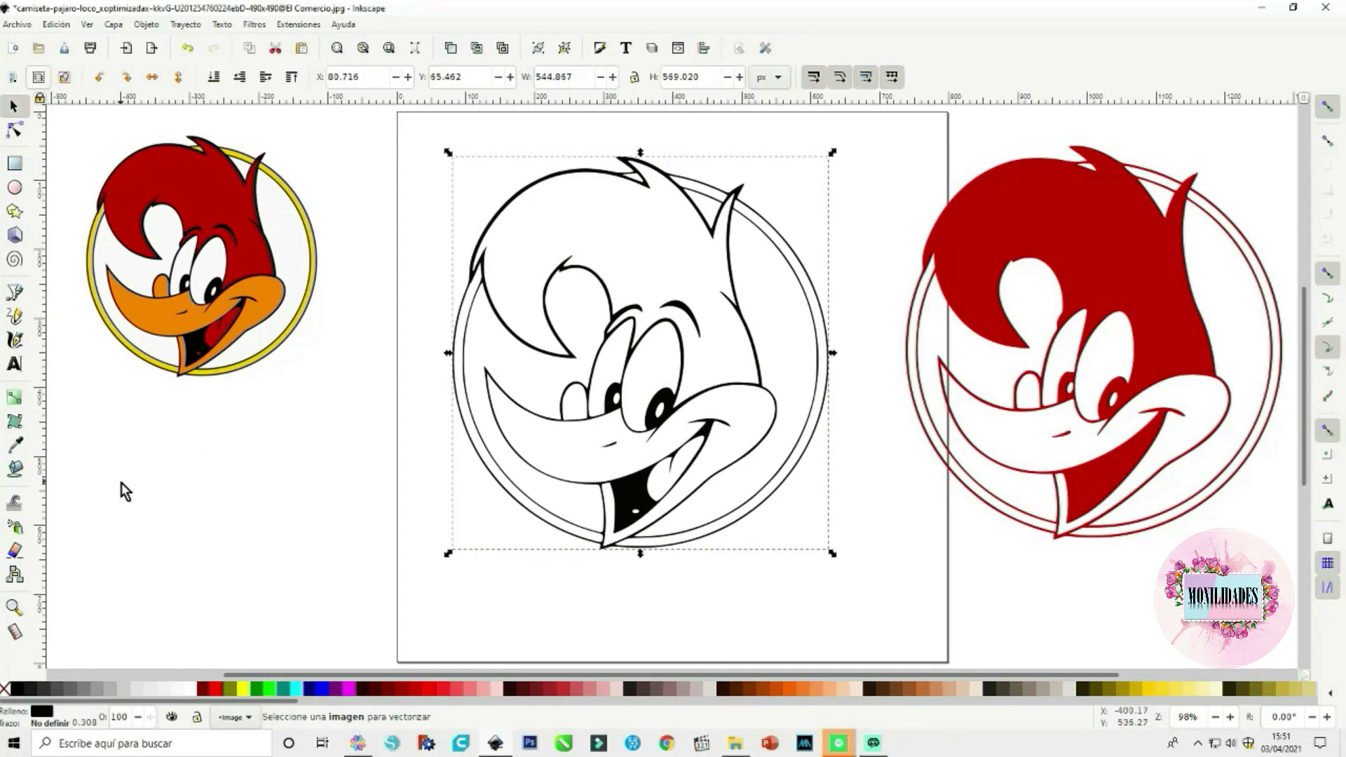
click(192, 463)
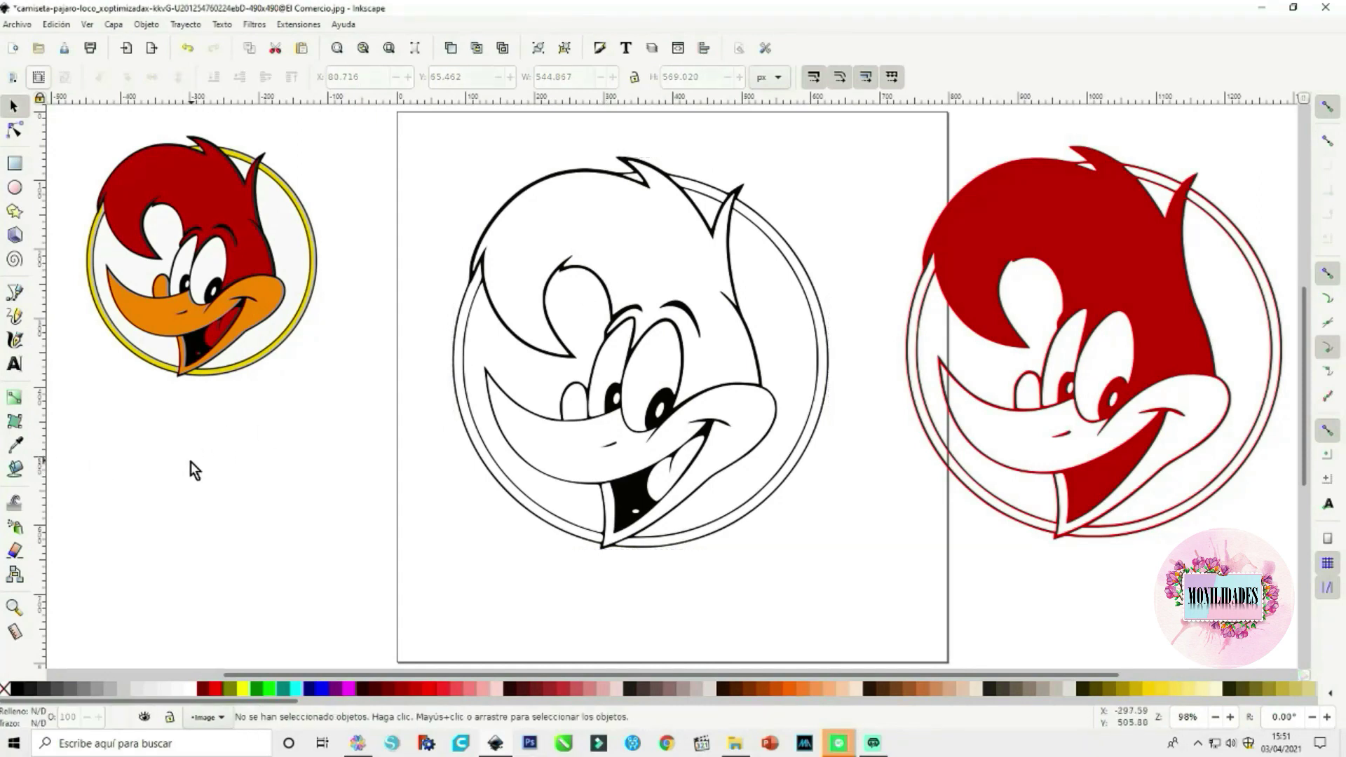
Fill Woody's hair and tongue with bright red using the Paint Bucket
click(15, 468)
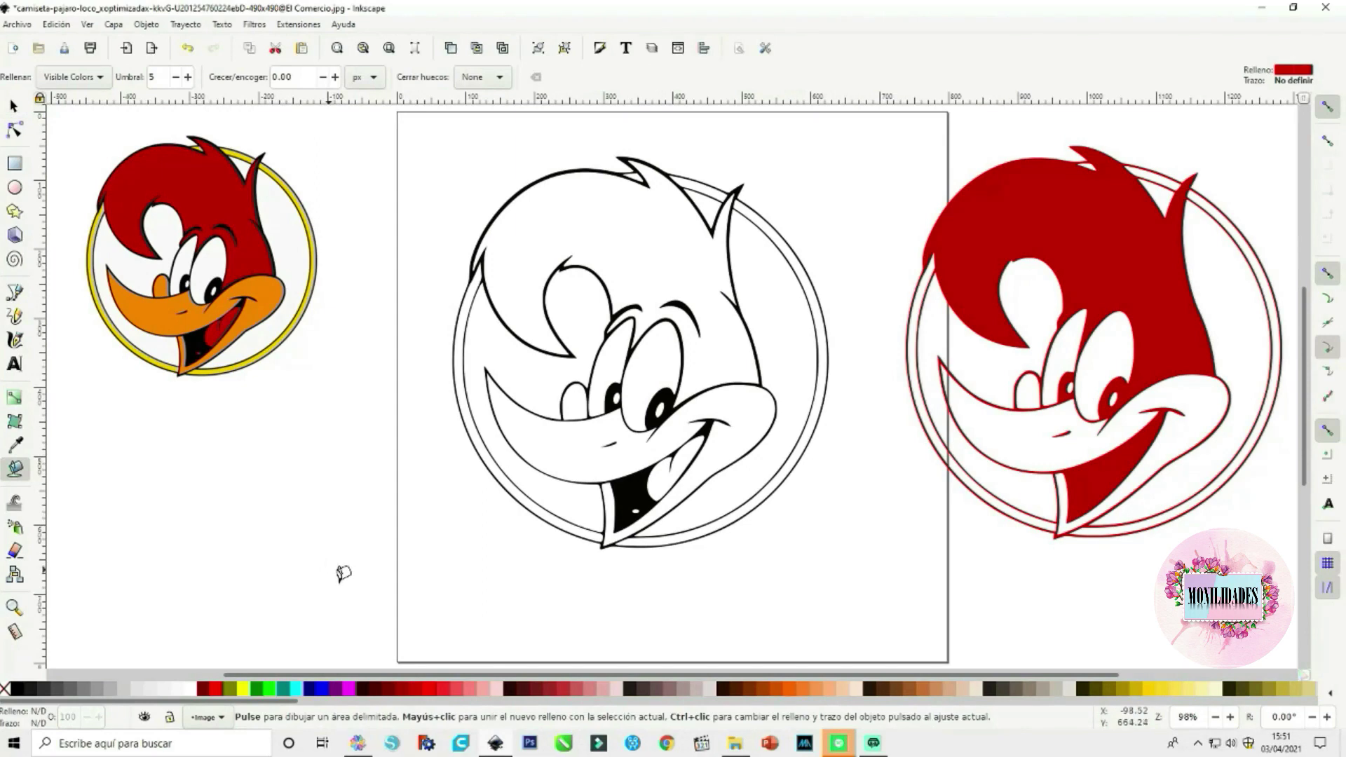
click(443, 689)
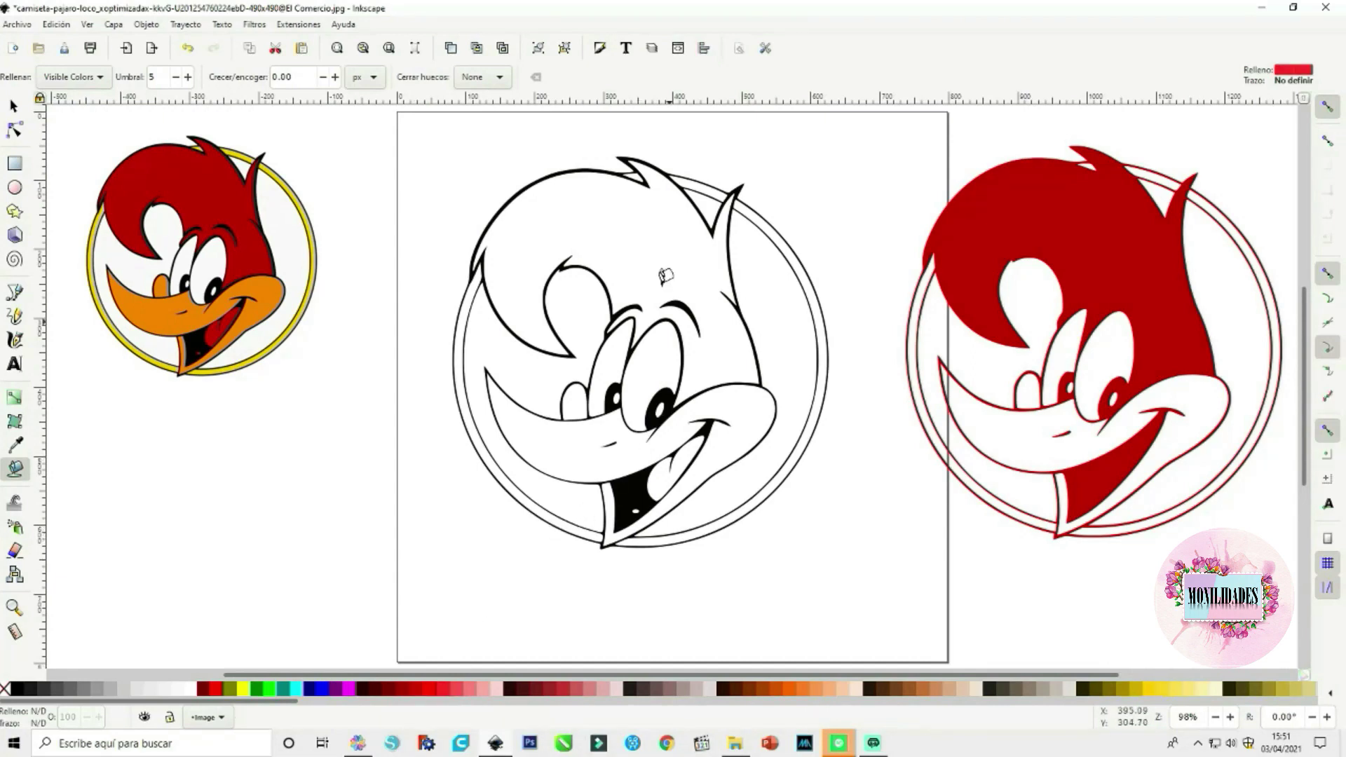
click(648, 249)
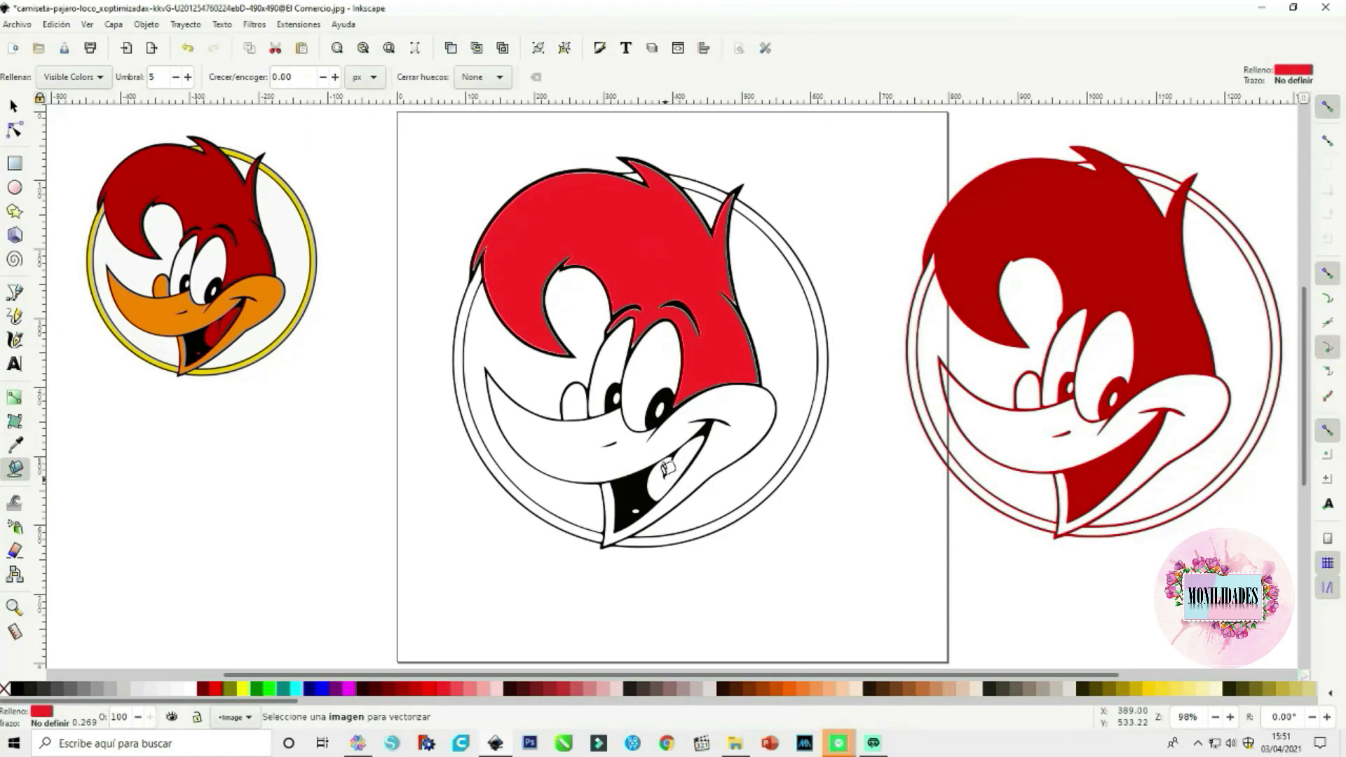
click(664, 468)
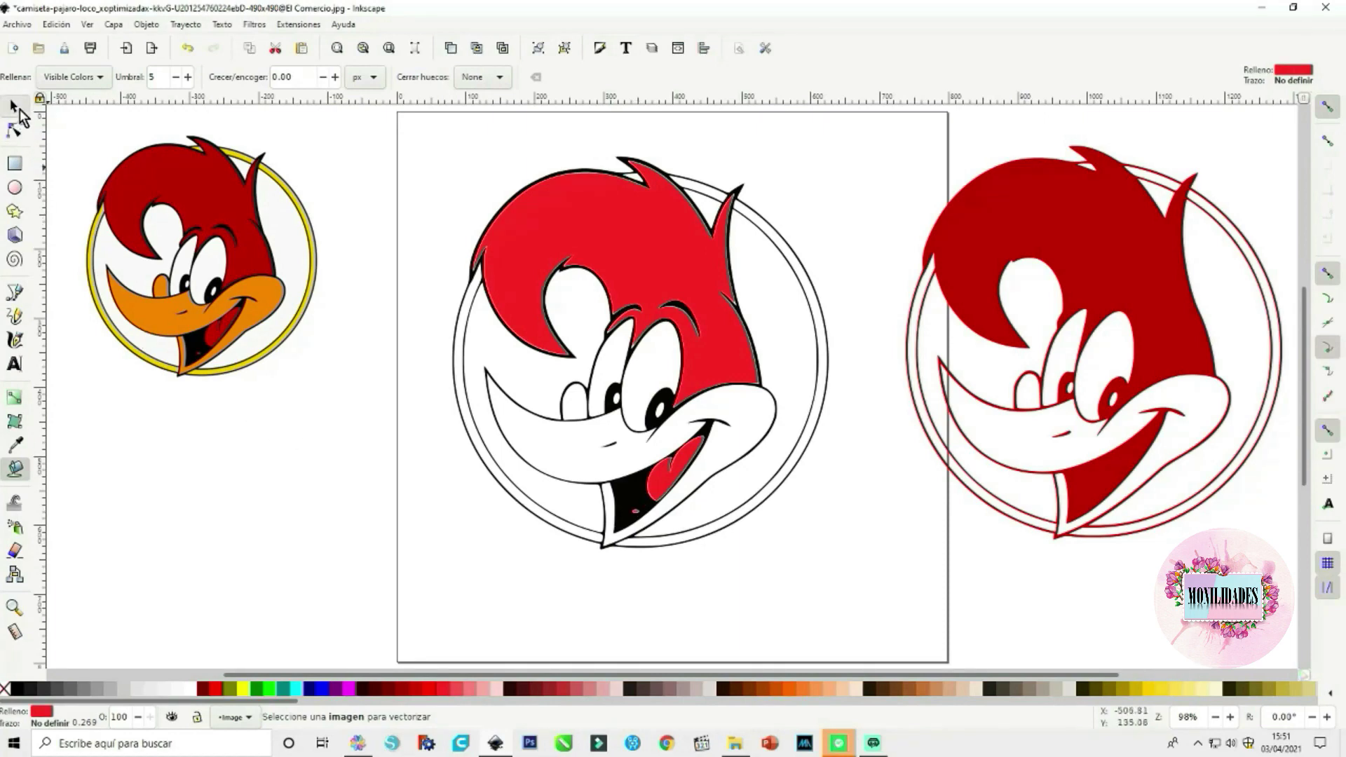
Delete the separate red traced layer on the right
click(16, 109)
click(1146, 344)
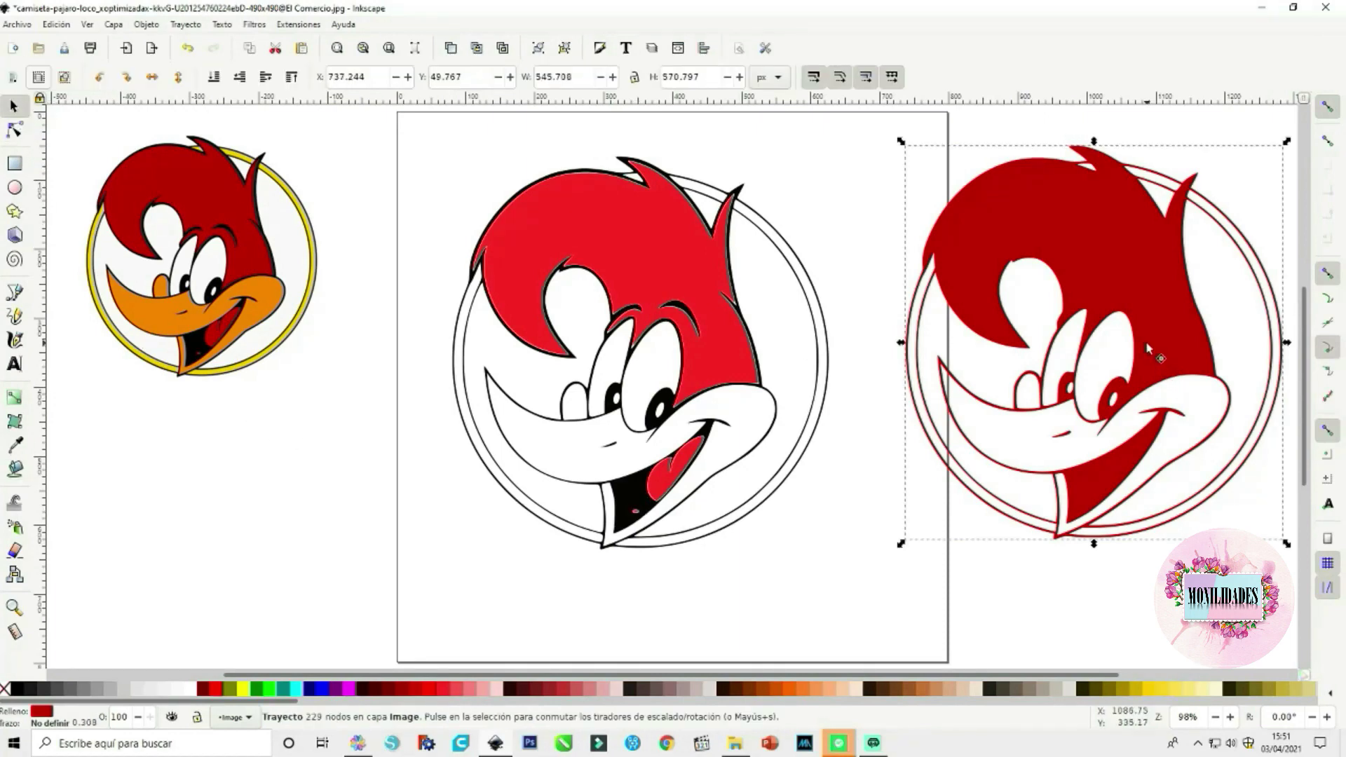
key(Delete)
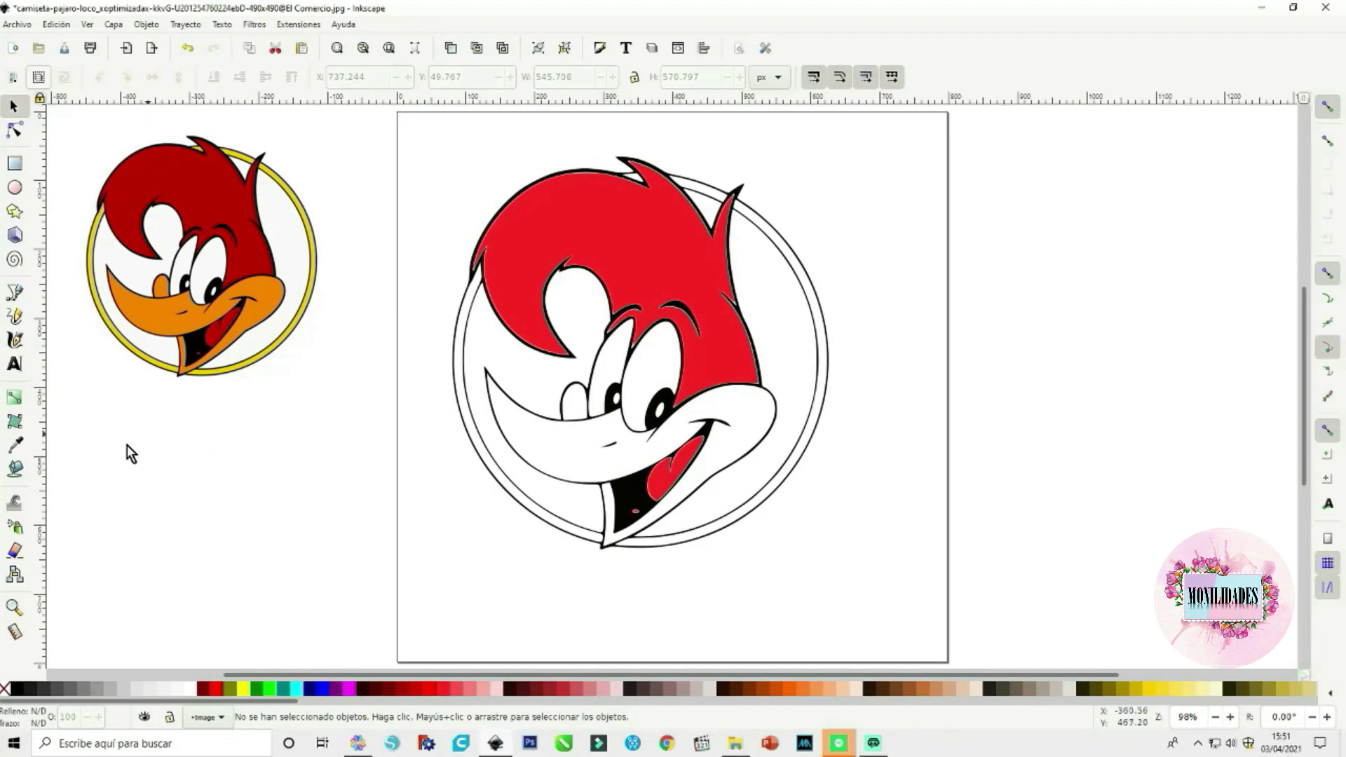
click(15, 469)
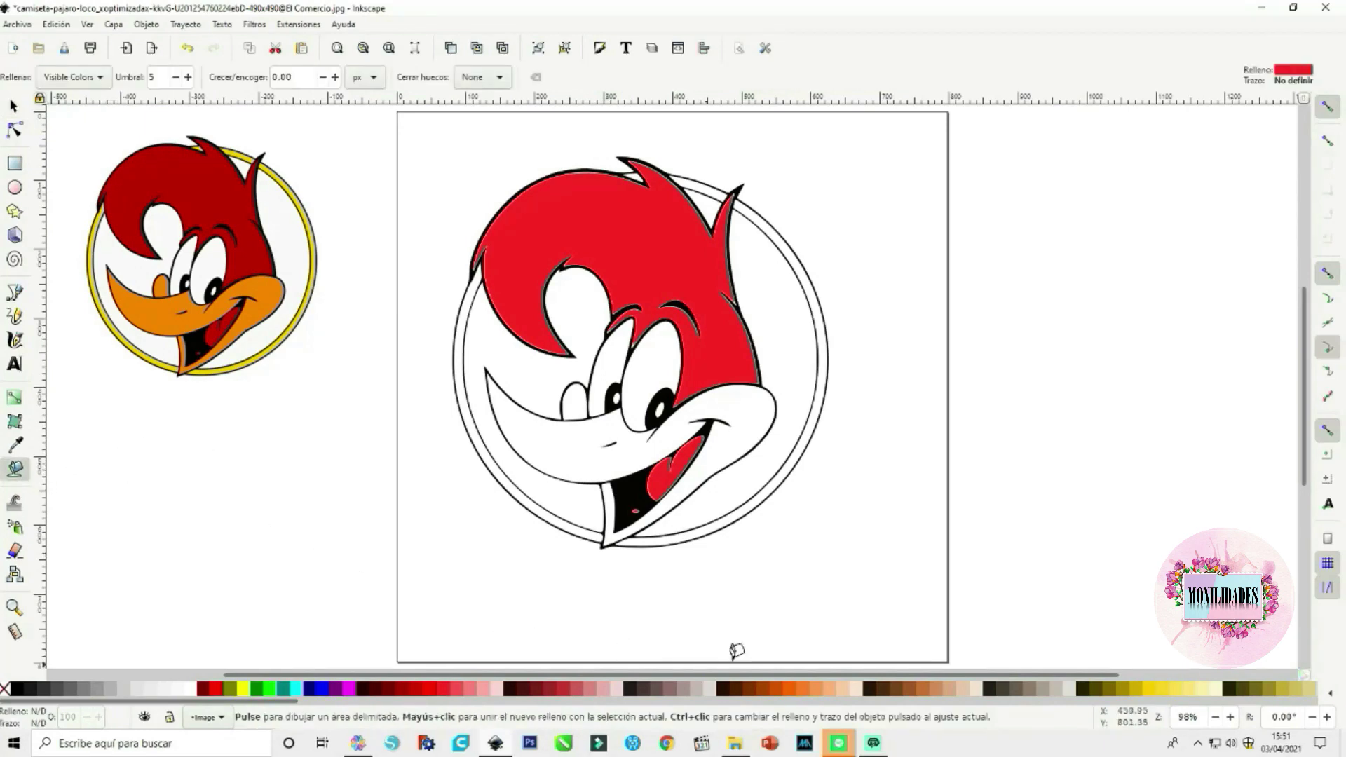
Fill the beak and the small area left of the eyes with orange
click(818, 692)
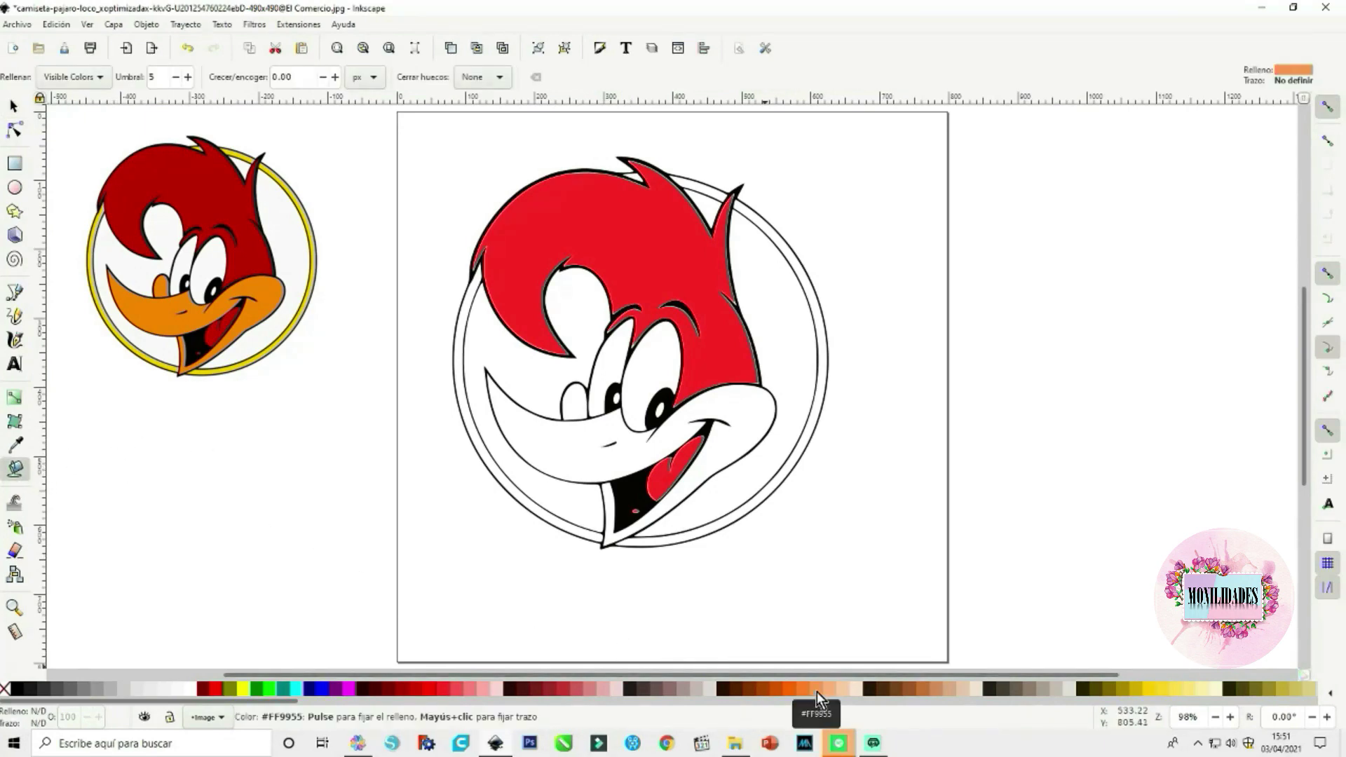
click(544, 431)
click(575, 394)
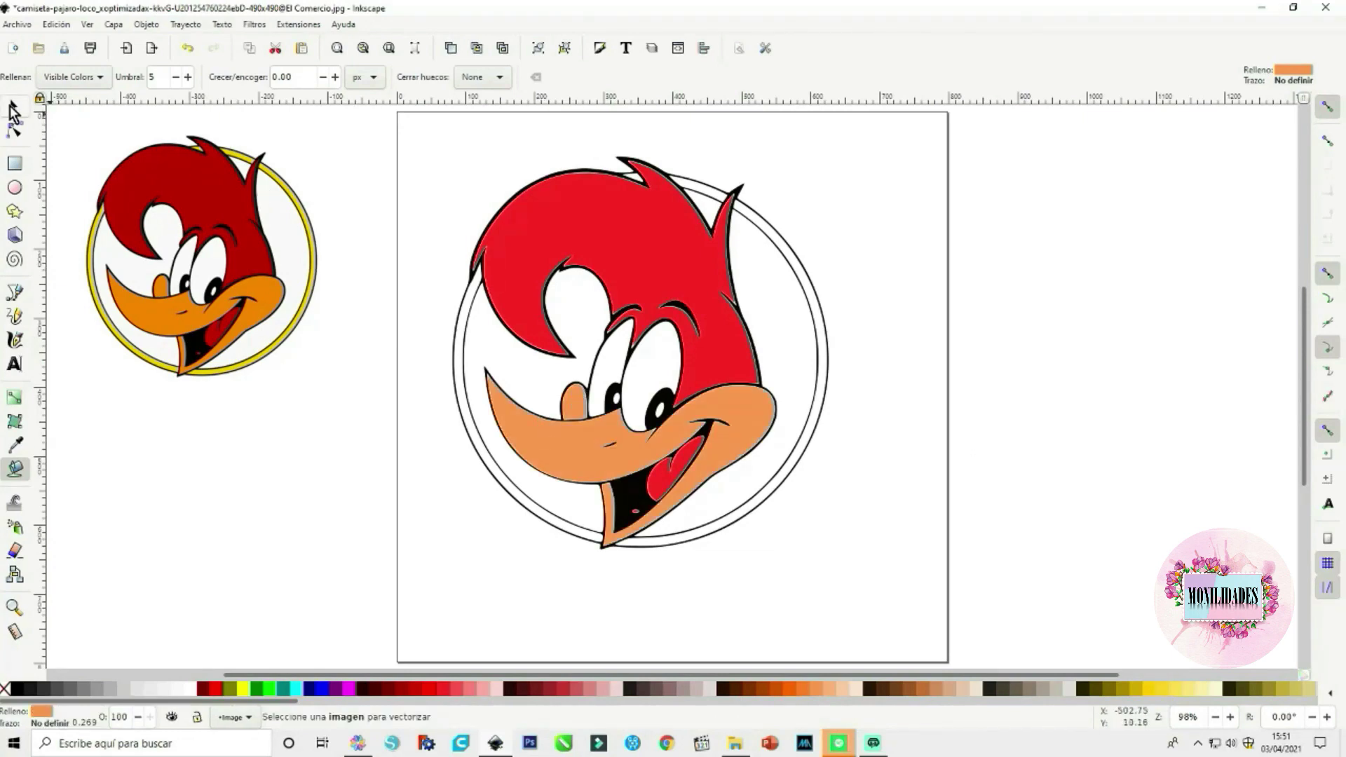
click(13, 109)
click(192, 438)
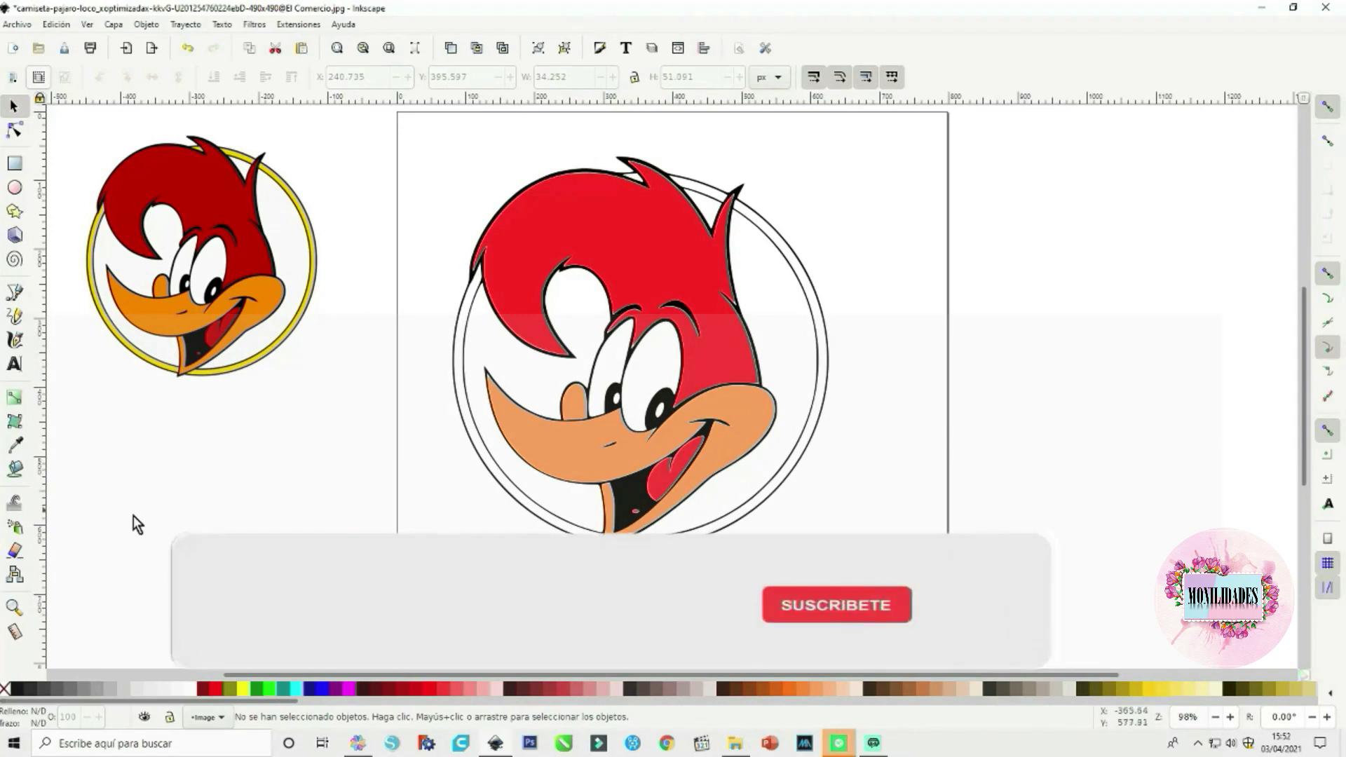
Select the small path on Woody's eye, then clear the selection
click(15, 468)
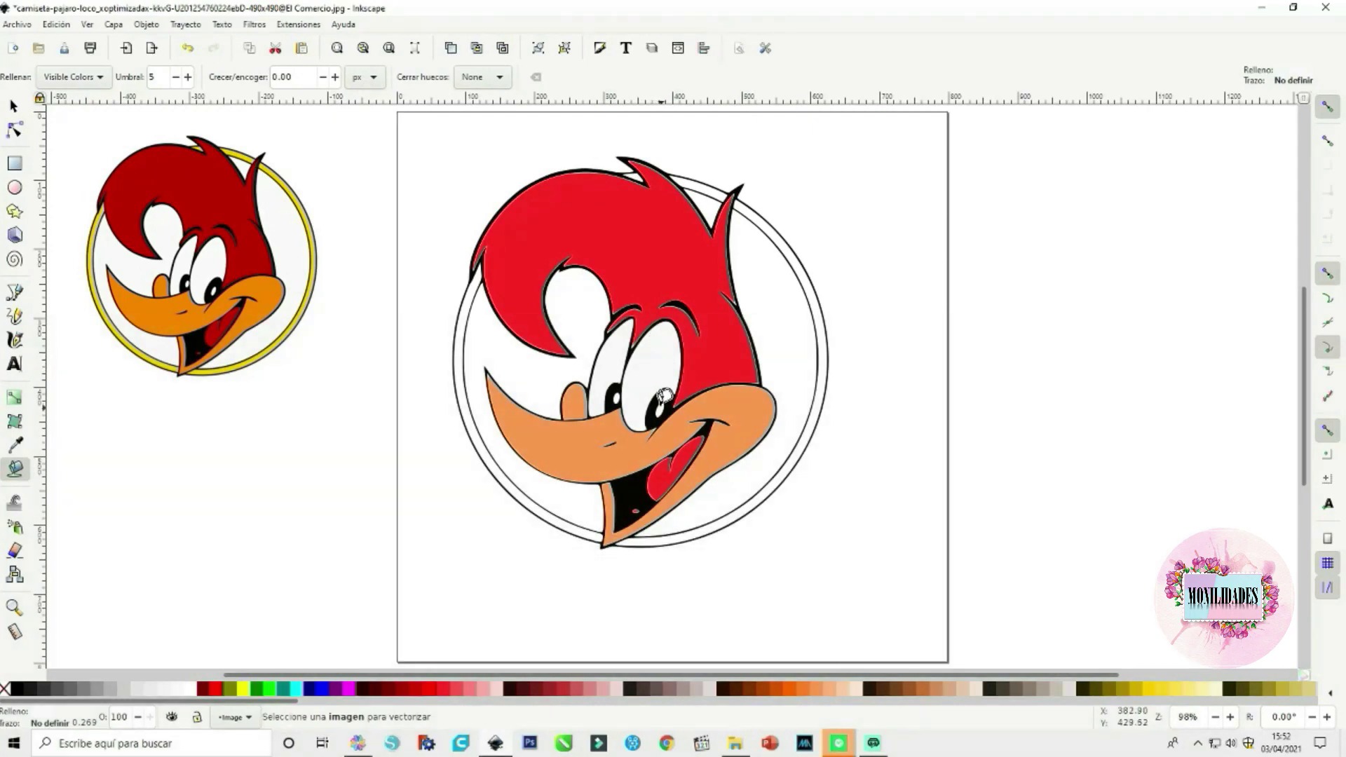
click(618, 388)
click(14, 106)
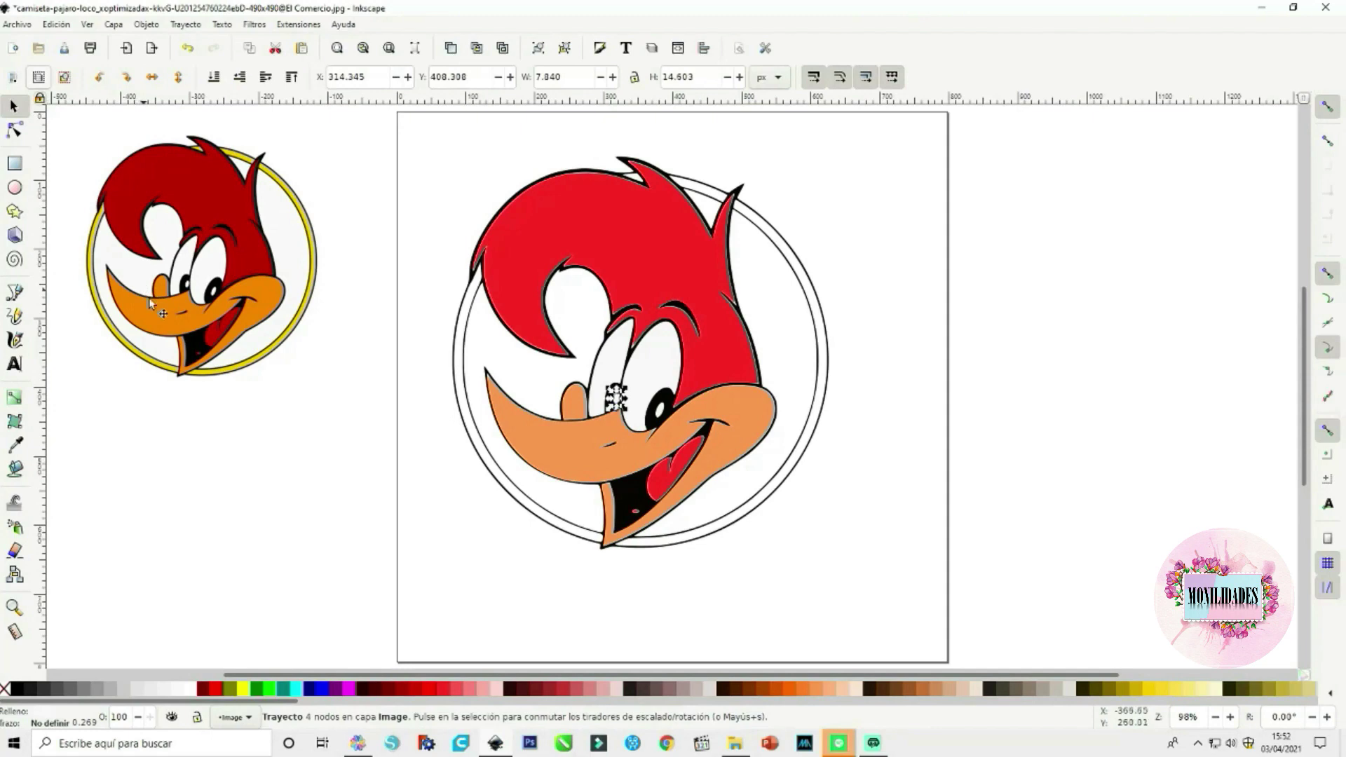
click(261, 456)
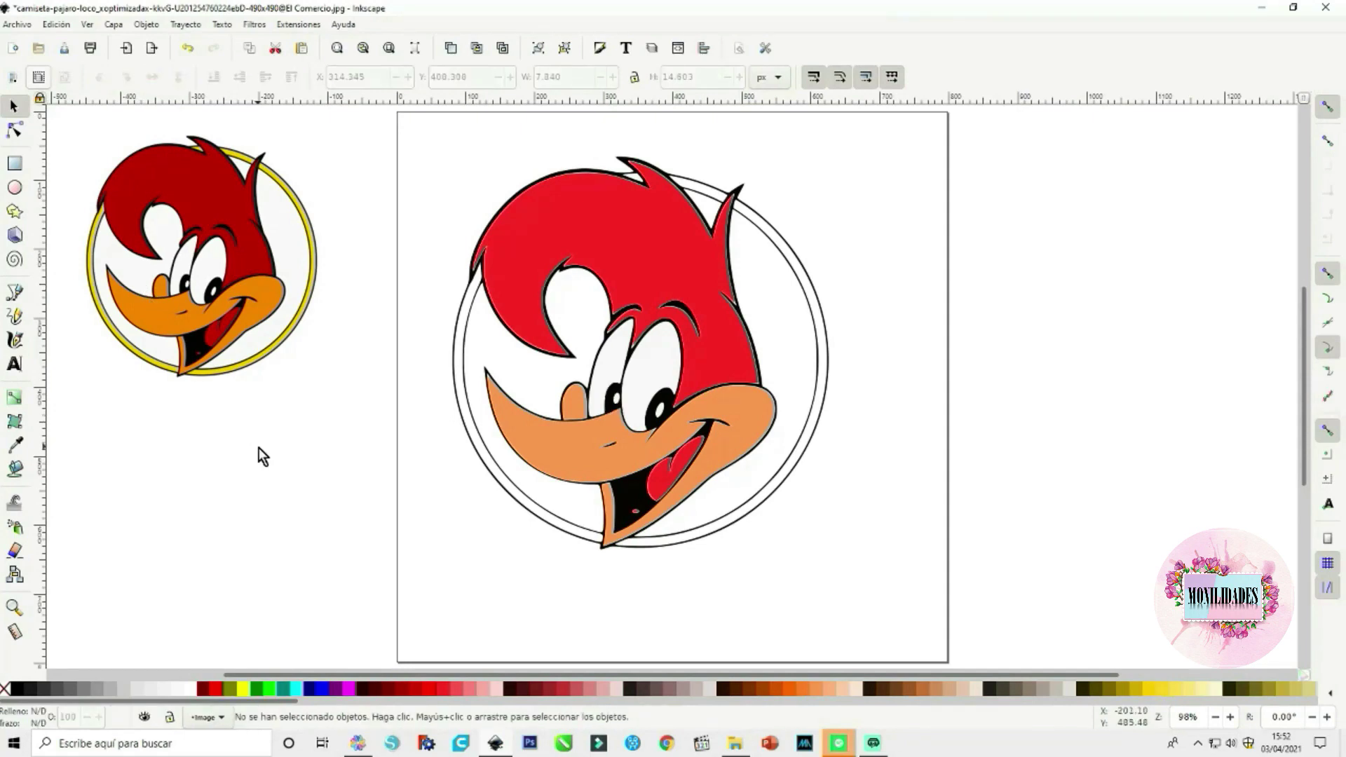
Fill the left, top and right sections of the ring with yellow
click(18, 468)
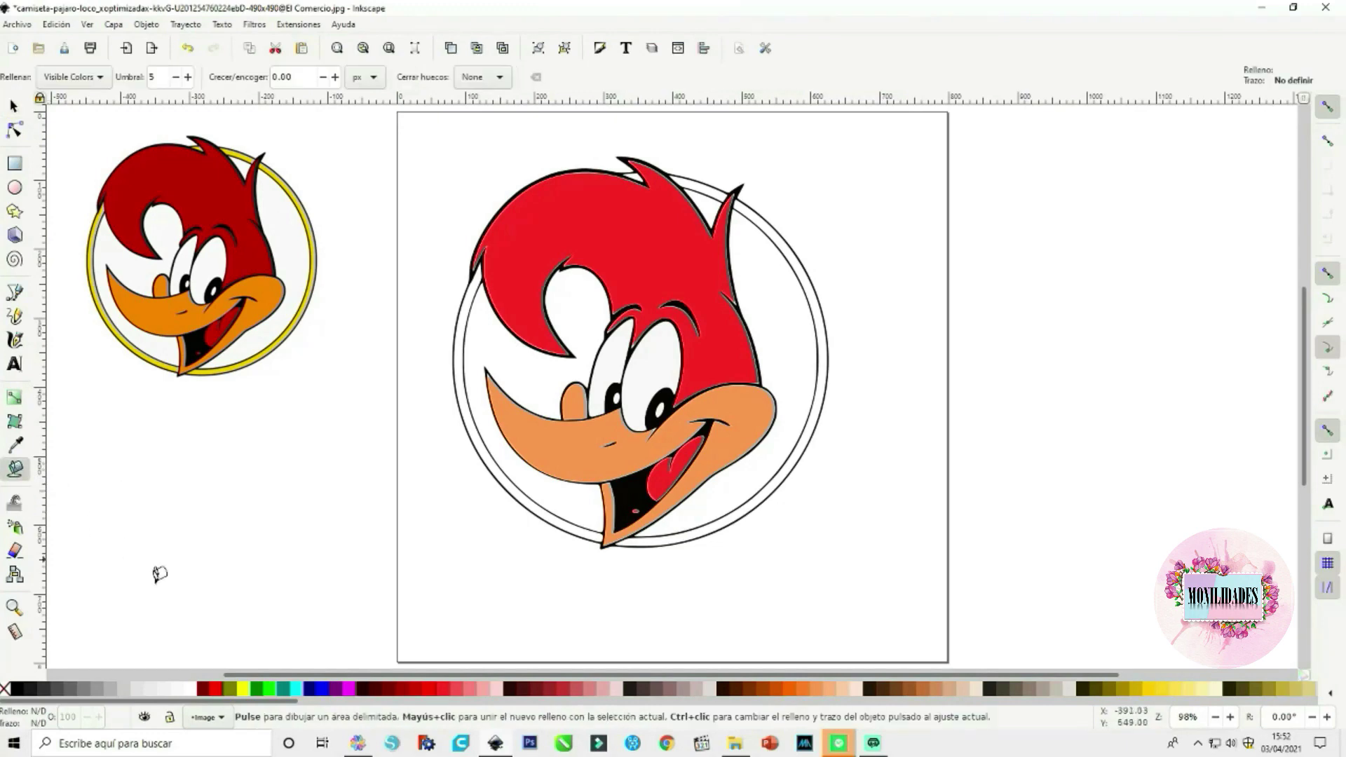
click(244, 689)
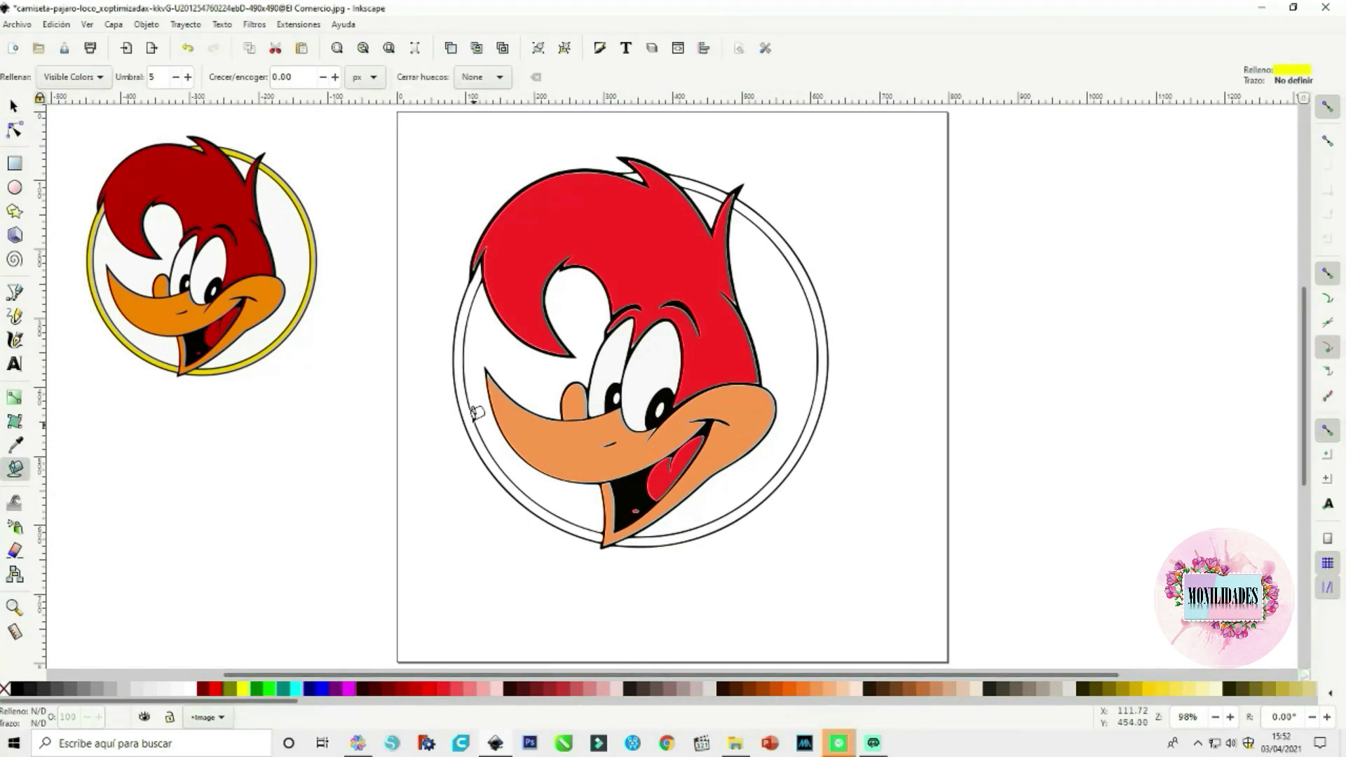
click(469, 415)
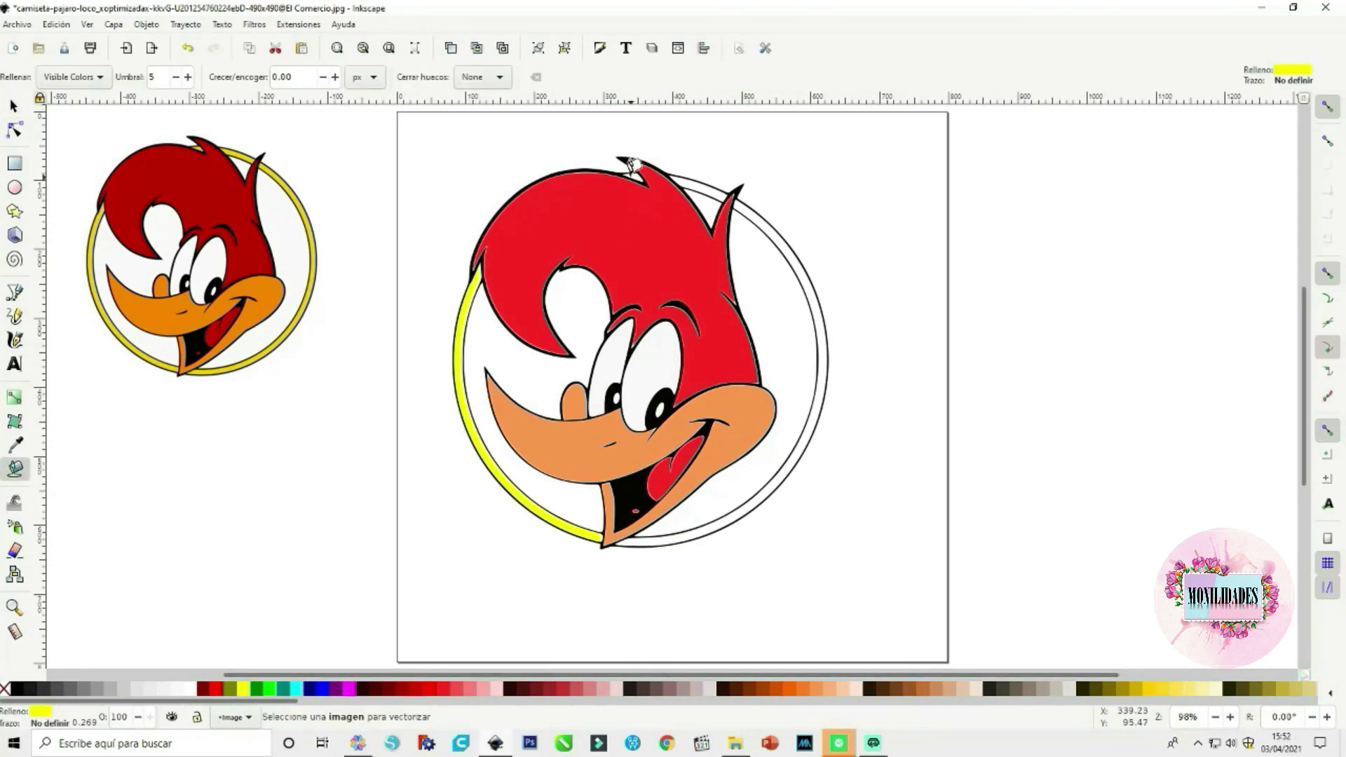
click(686, 179)
click(764, 215)
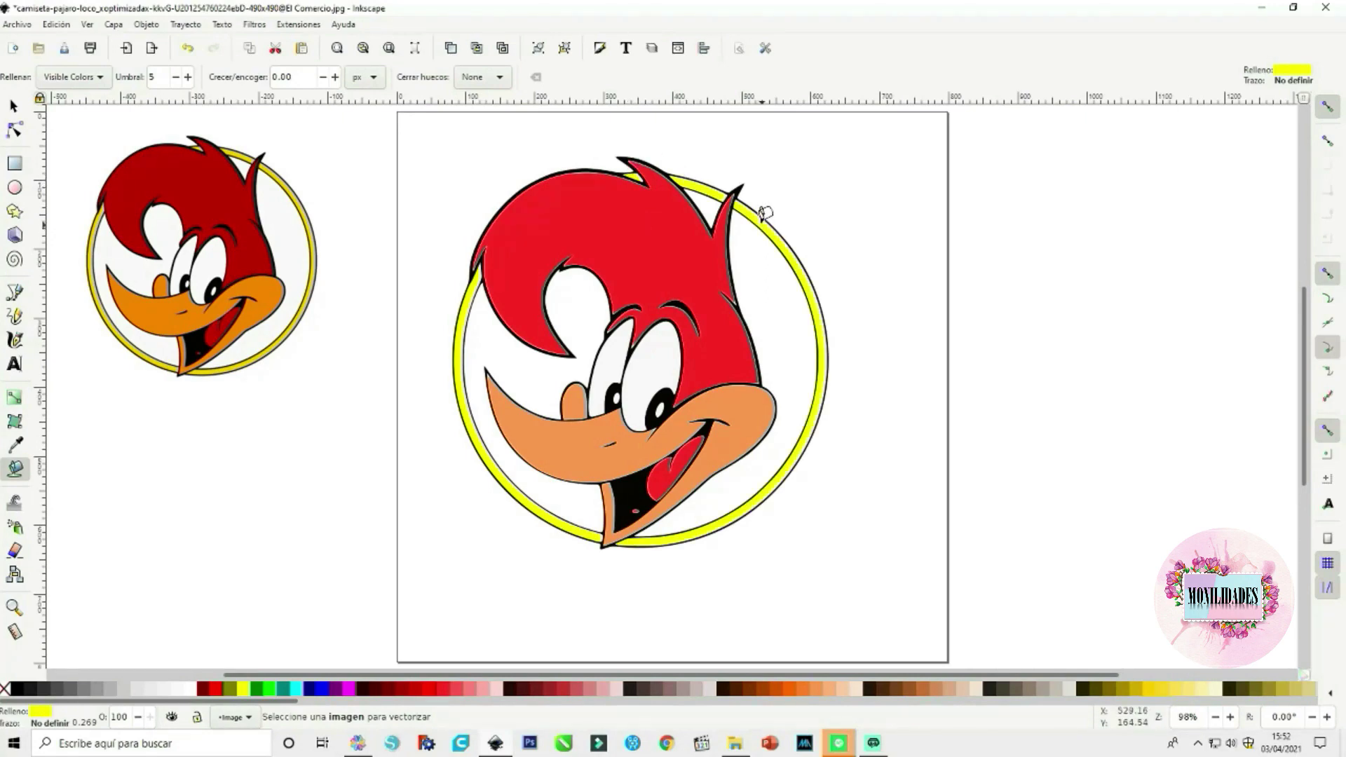
click(14, 106)
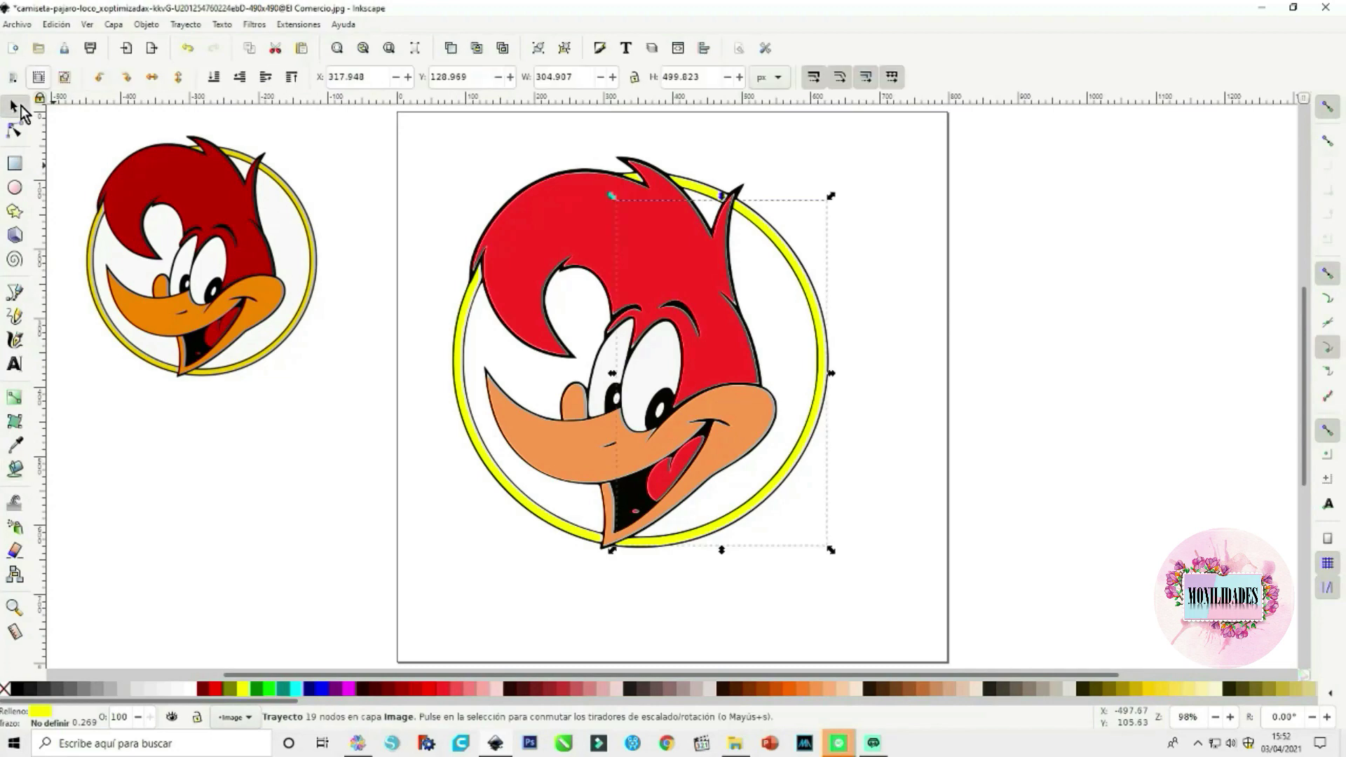
click(294, 478)
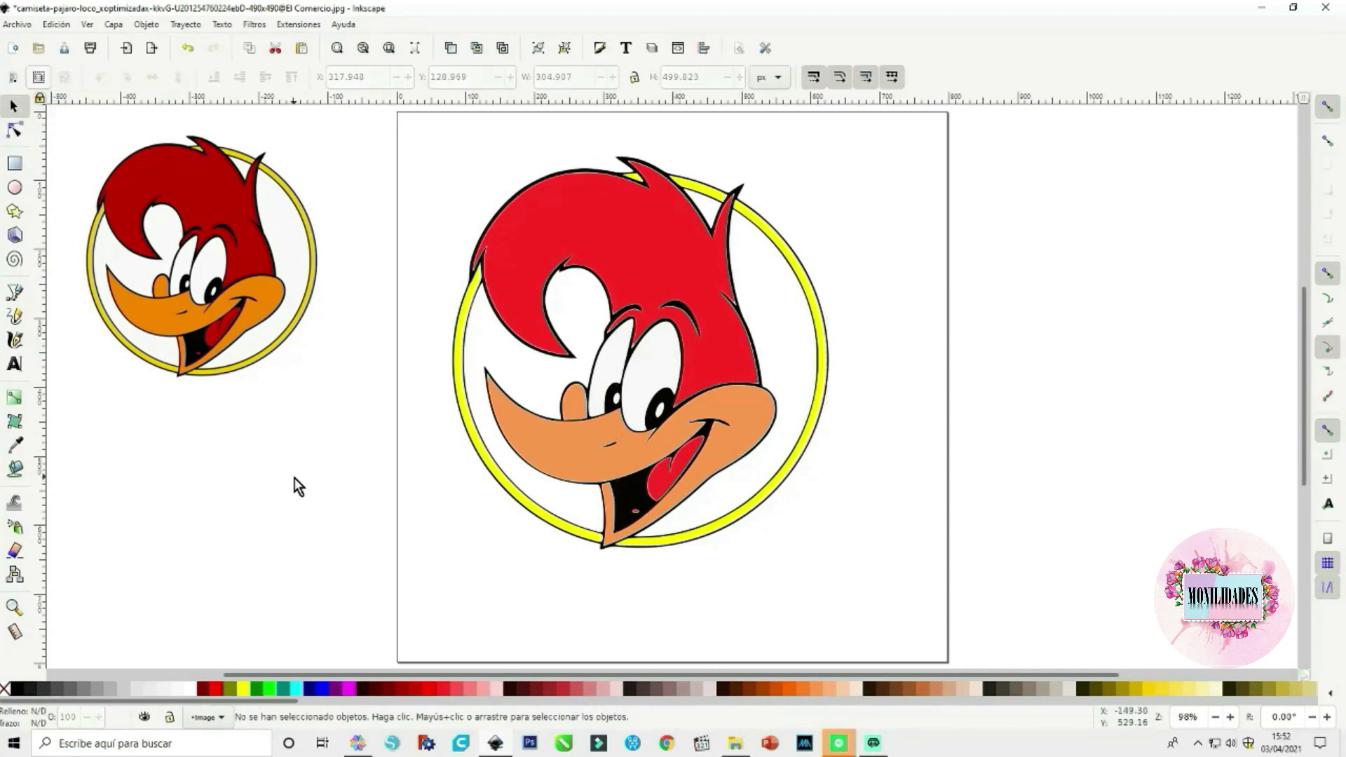
click(15, 164)
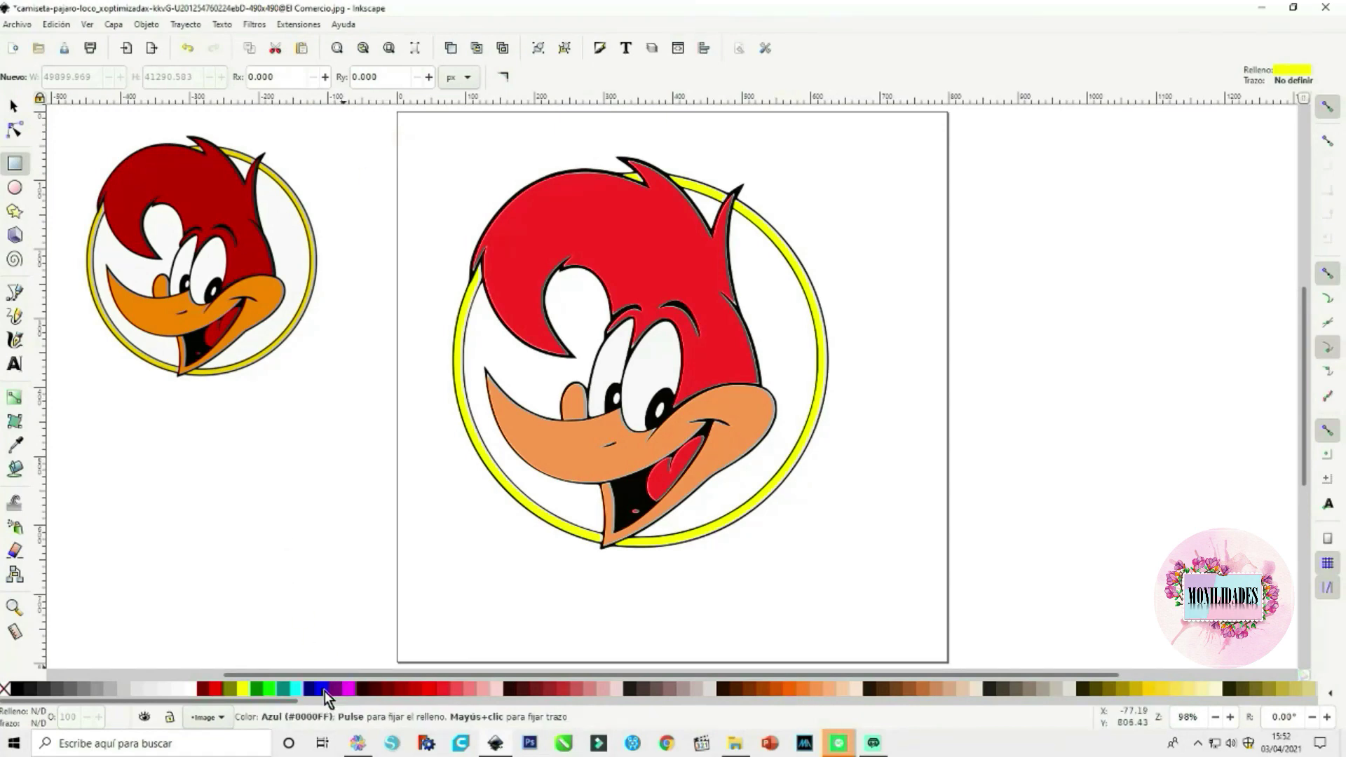
Draw a blue rectangle over the whole page and lower it to the bottom
click(325, 692)
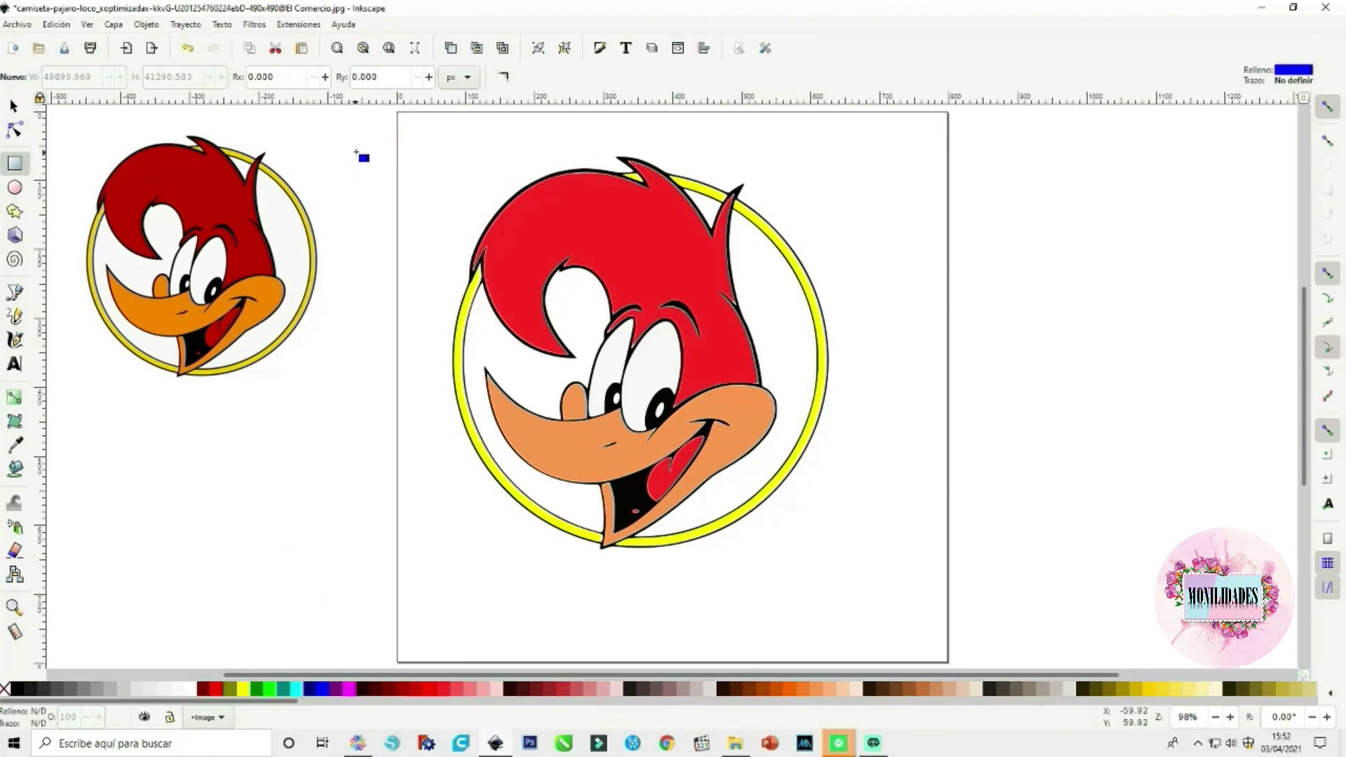
drag(376, 132, 973, 663)
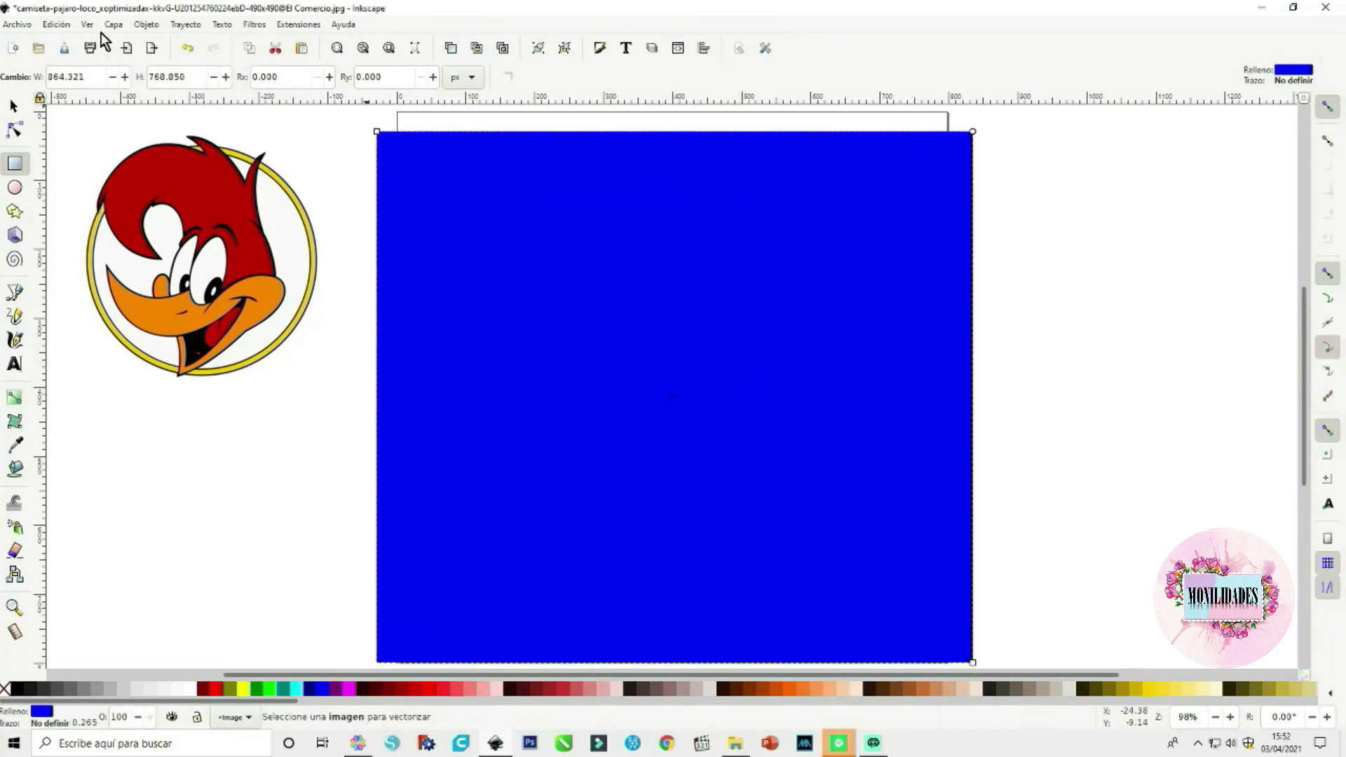
click(148, 25)
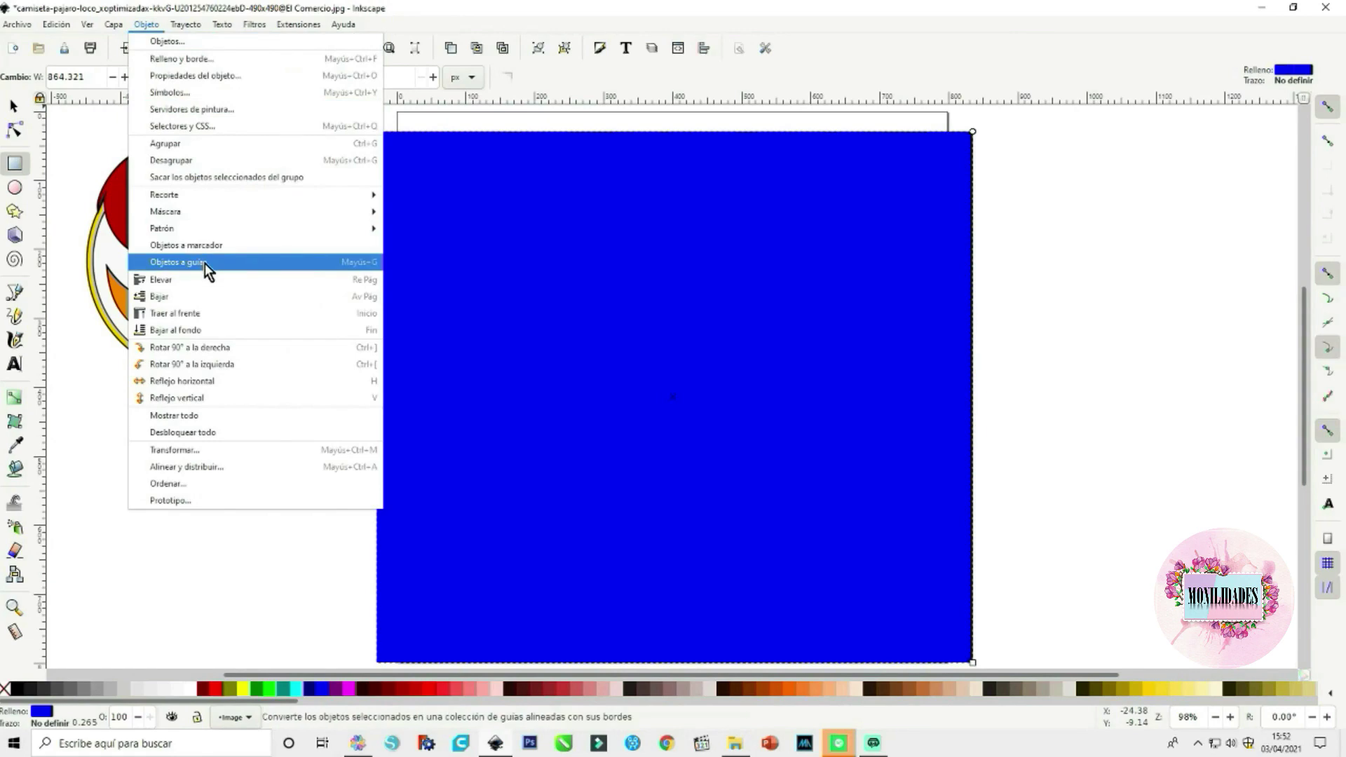
click(206, 331)
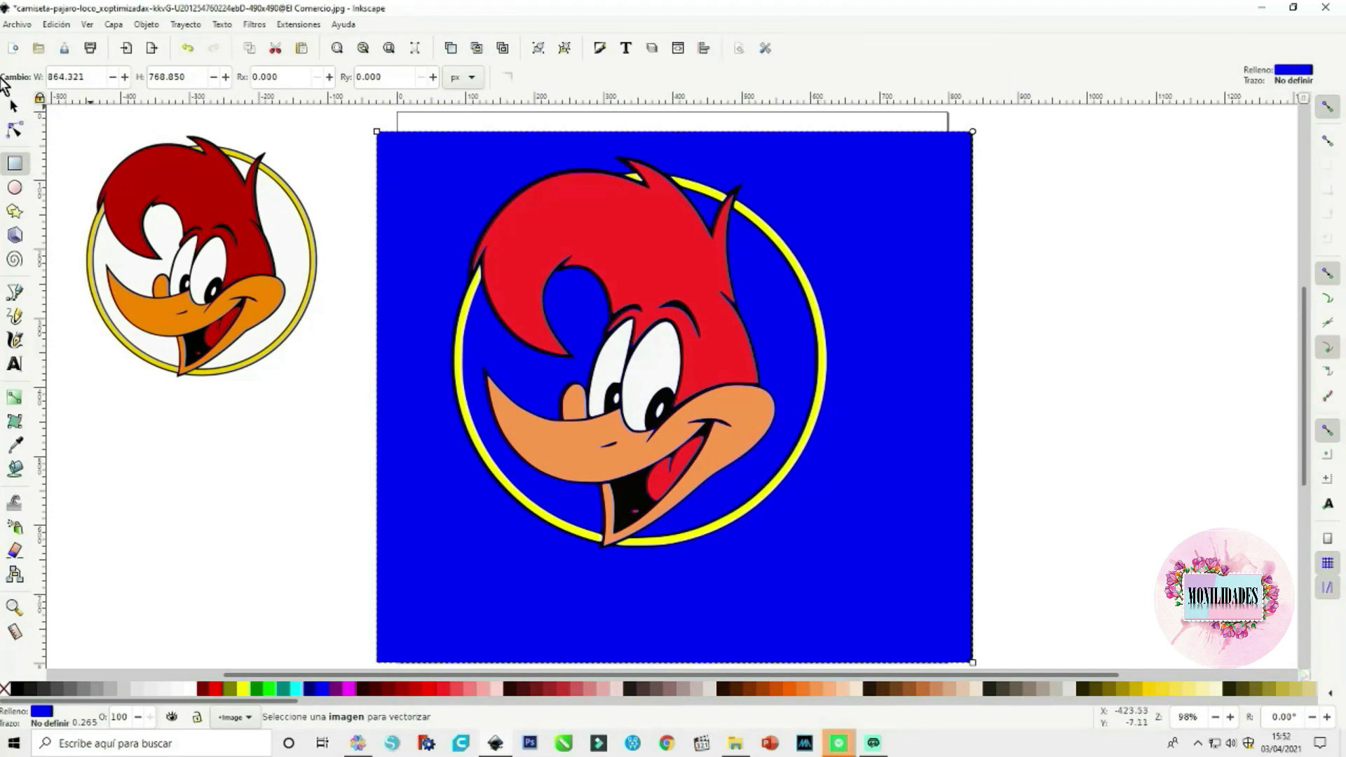
Clear the selection and select the red hair shape
click(12, 108)
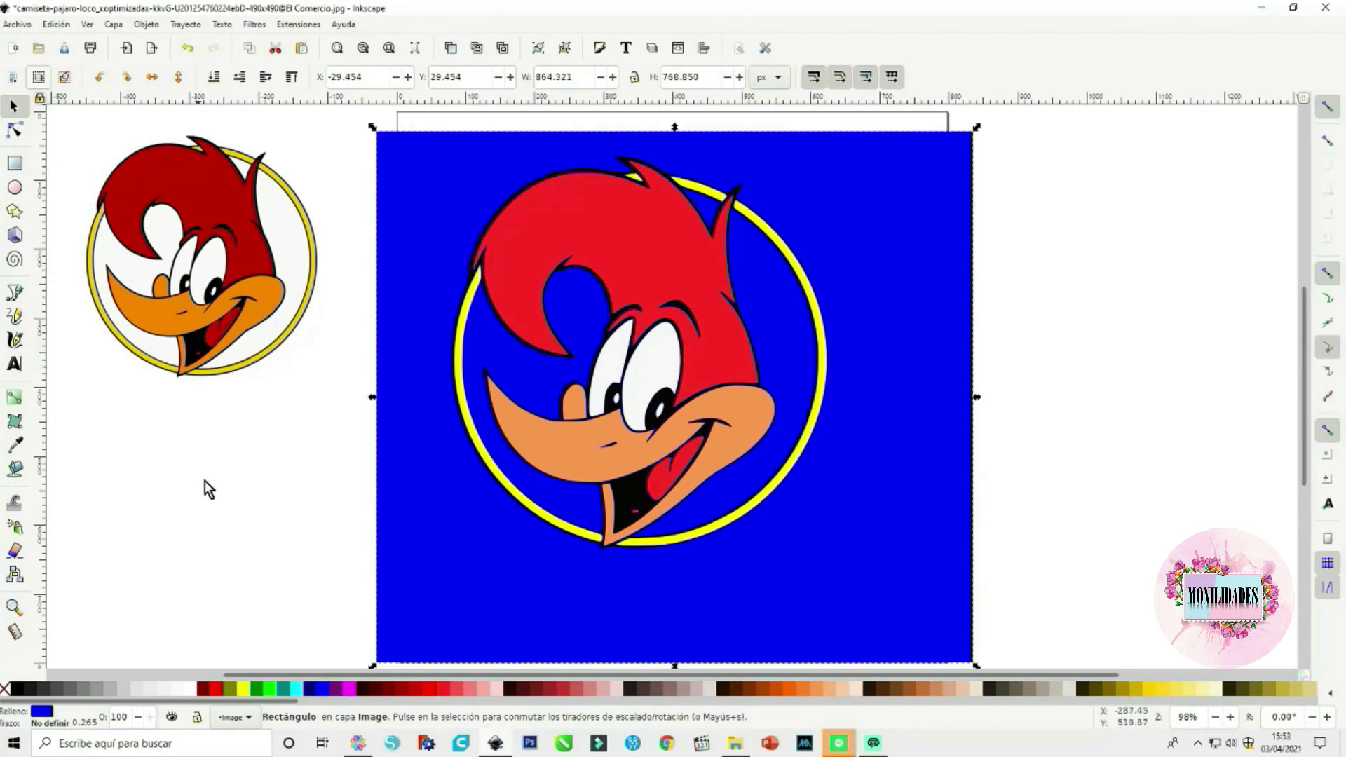
click(231, 509)
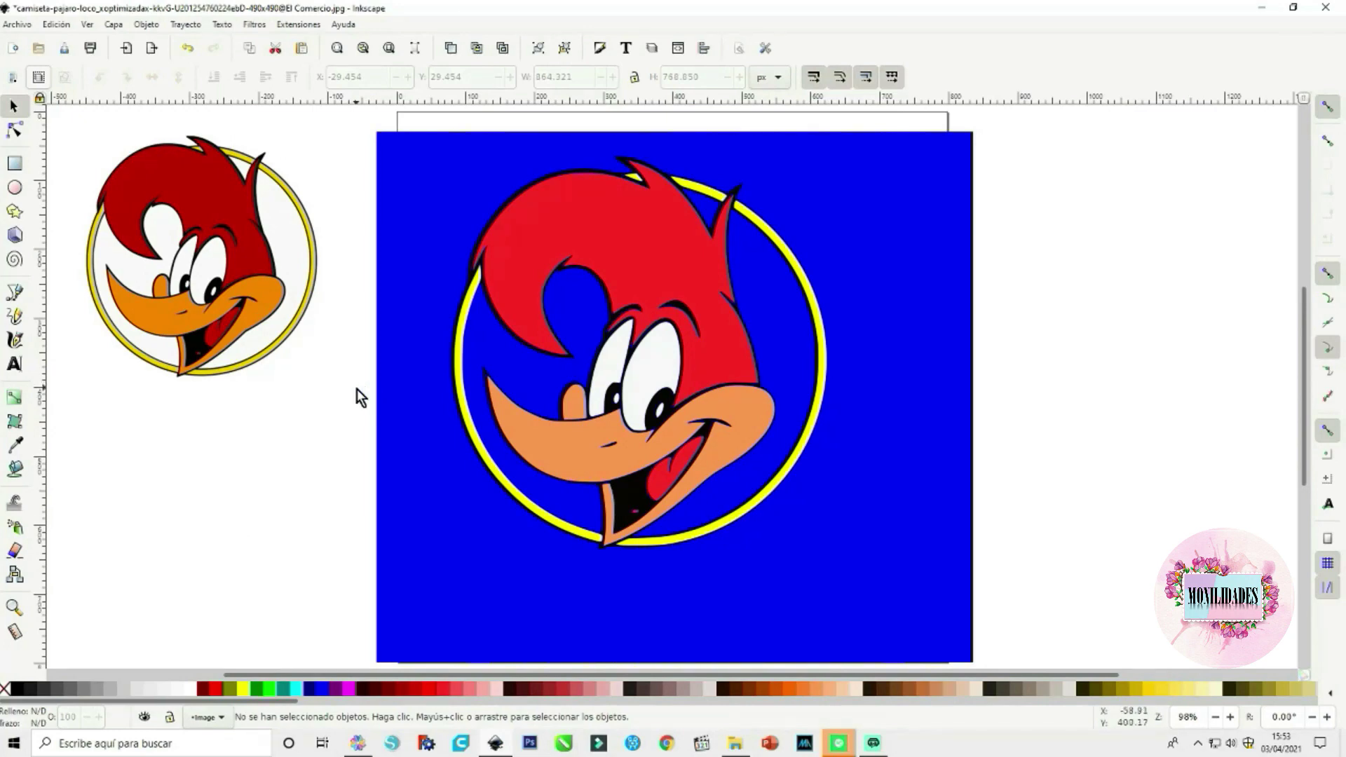
click(533, 261)
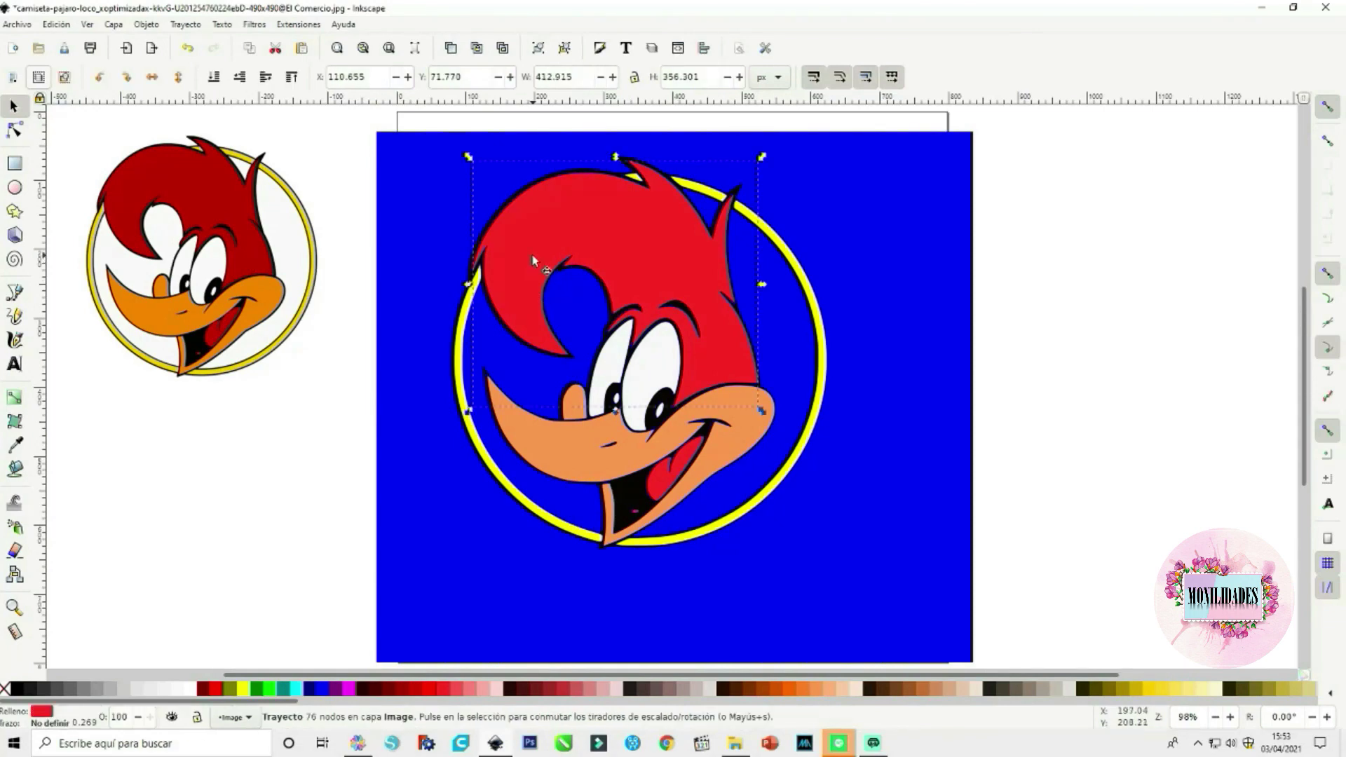
Group the red tongue and mouth shapes with the selected red piece
shift+click(656, 500)
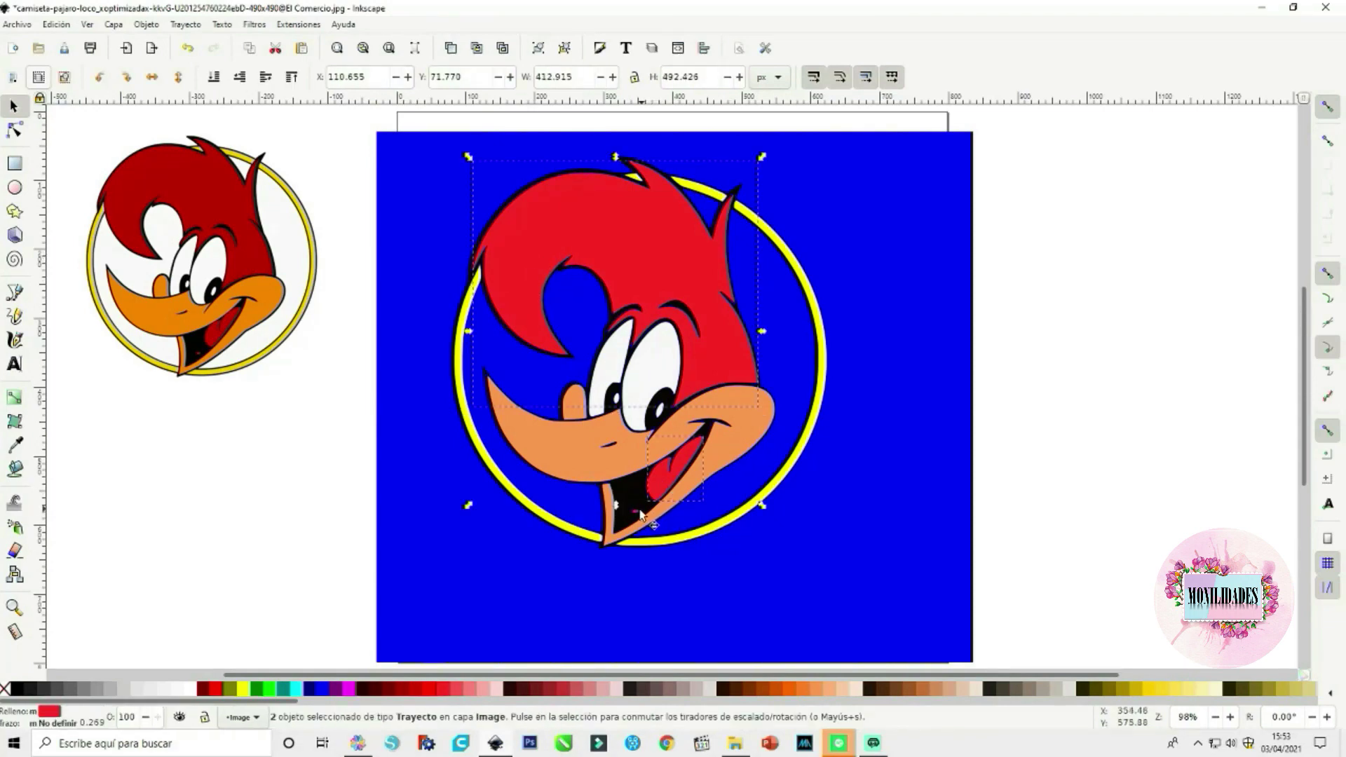
shift+click(636, 517)
click(143, 24)
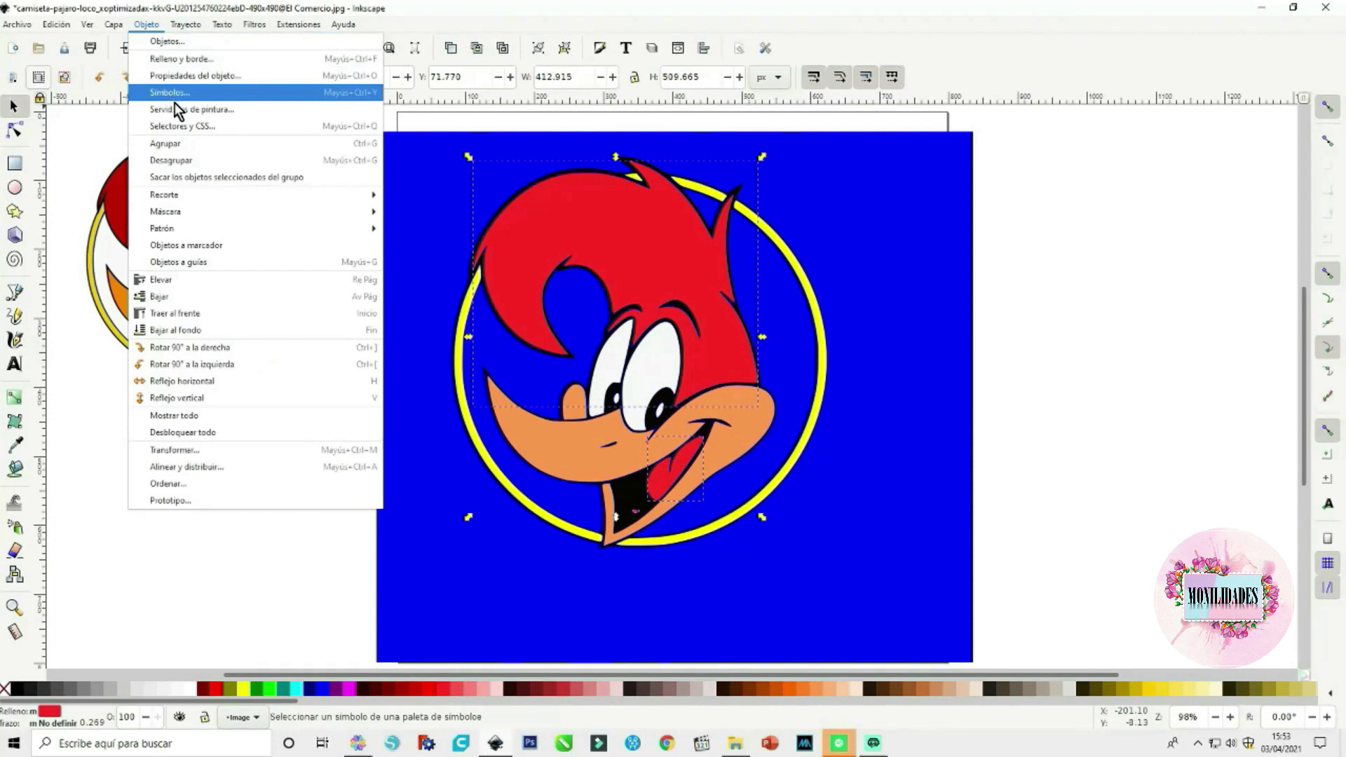
click(187, 145)
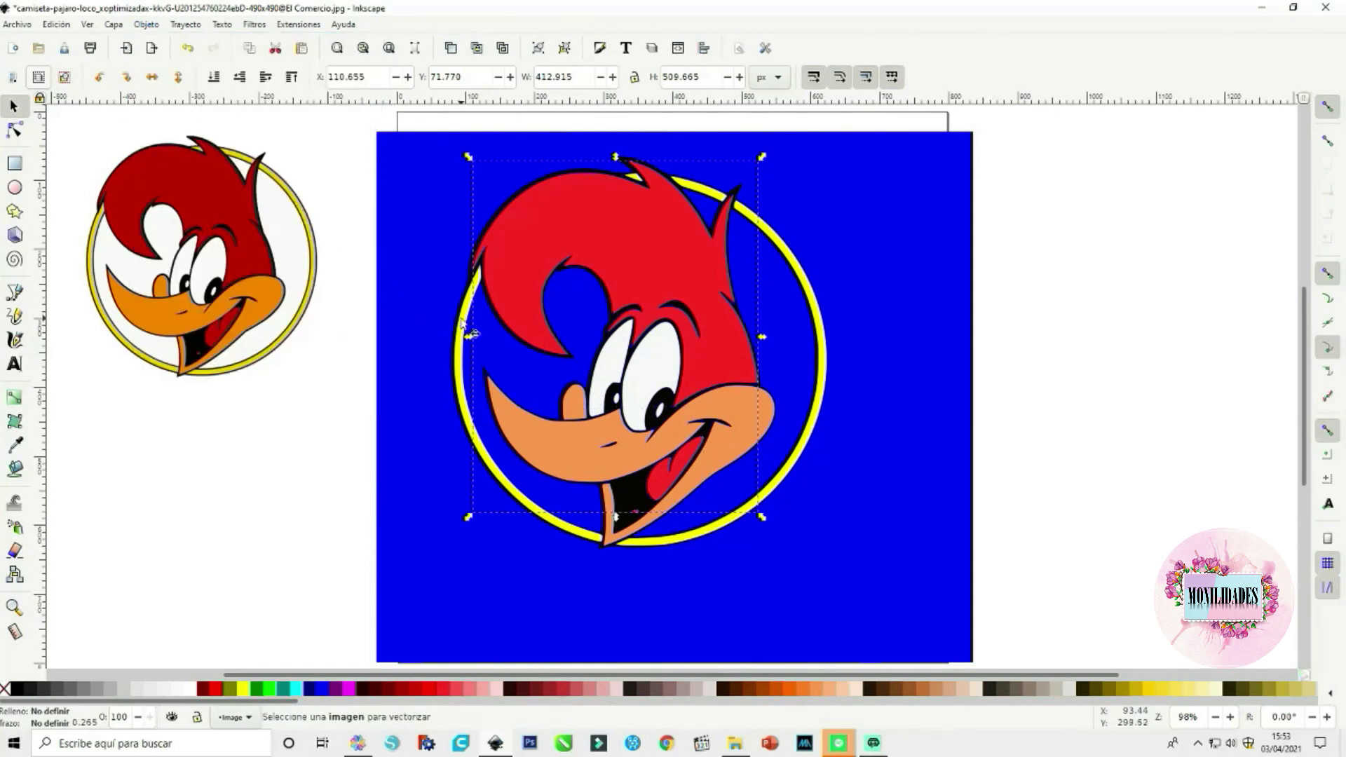
Shift-select the yellow ring pieces and group them into one group
click(463, 324)
key(shift)
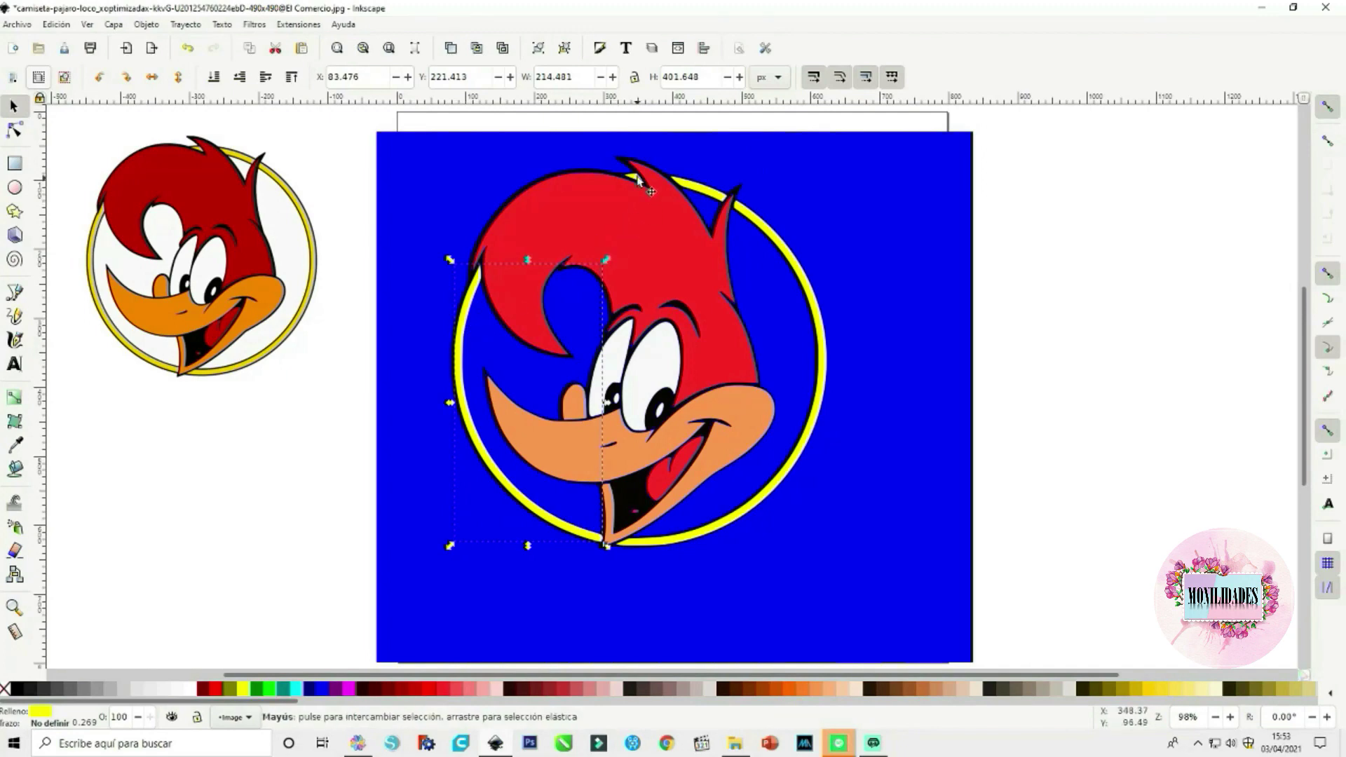
shift+click(636, 179)
shift+click(698, 190)
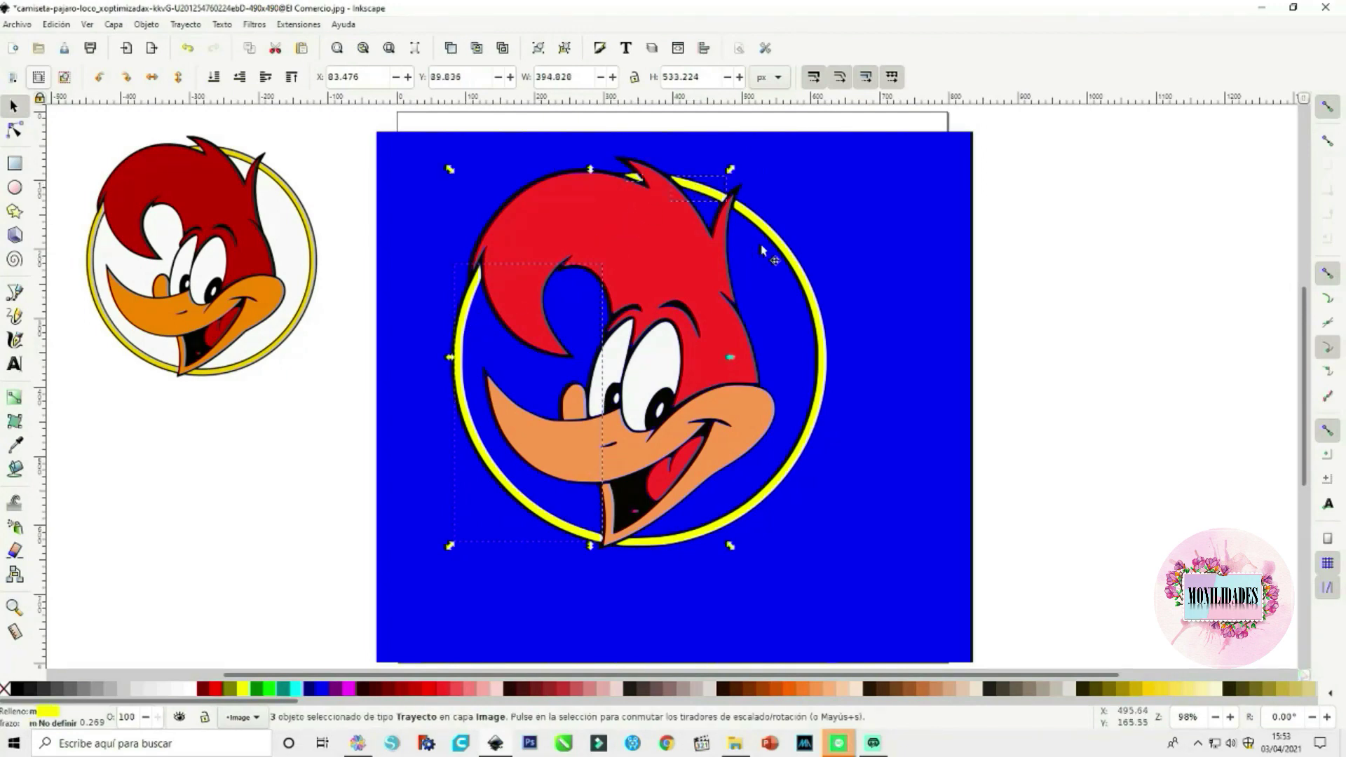
shift+click(812, 296)
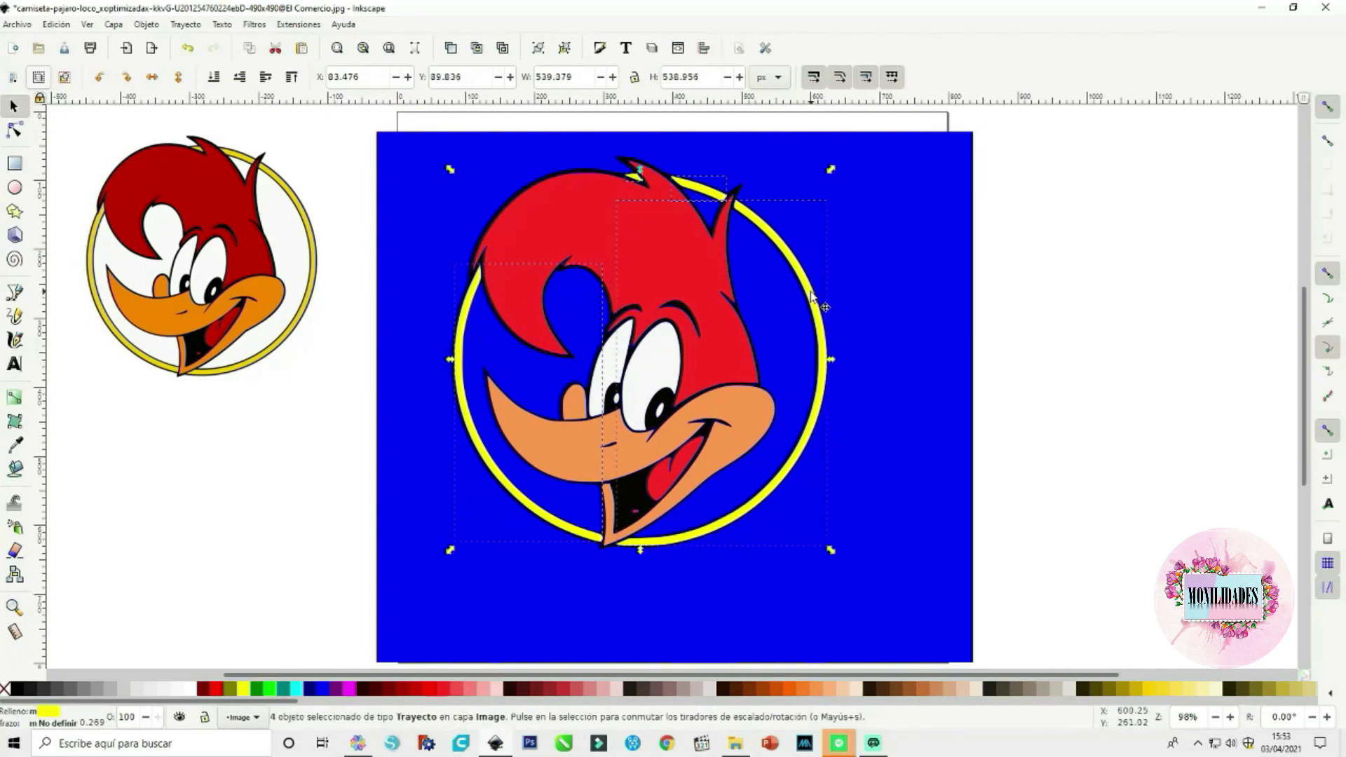
right_click(812, 296)
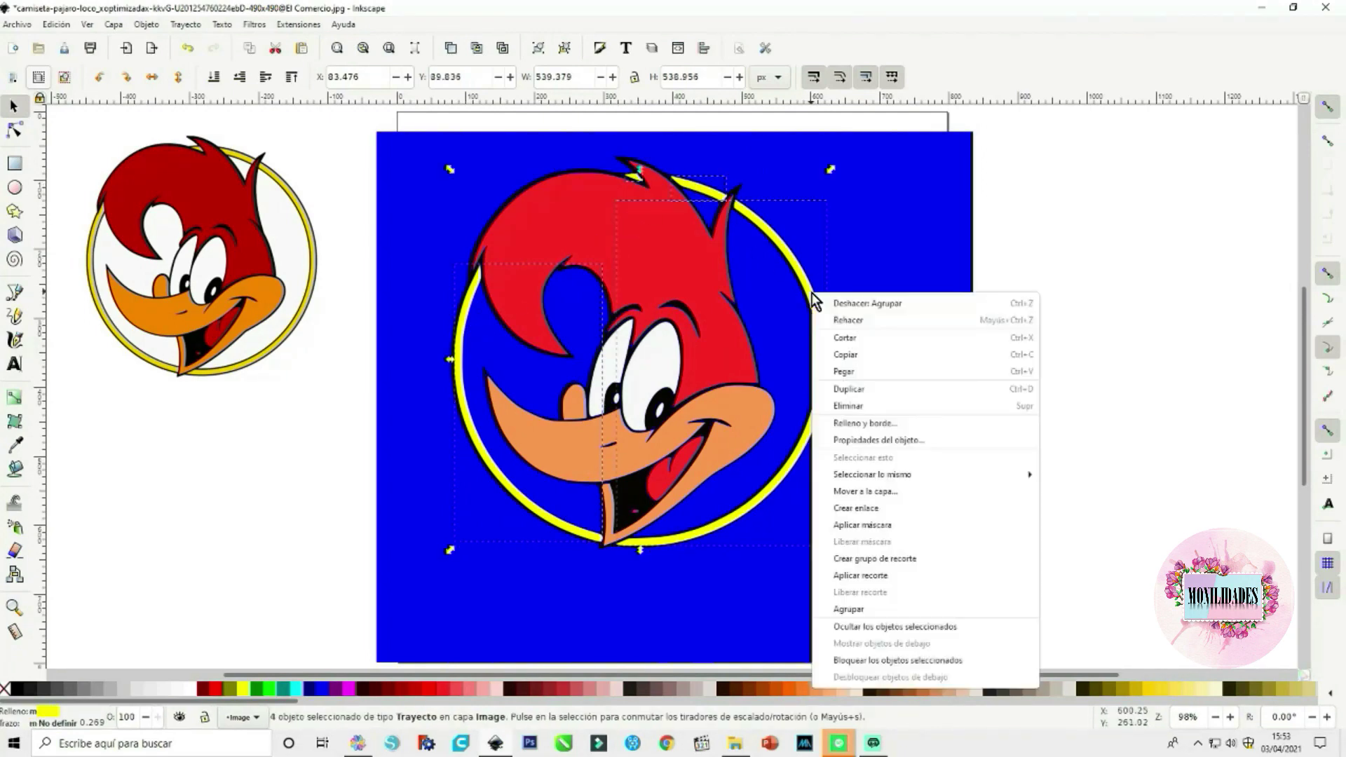
click(861, 607)
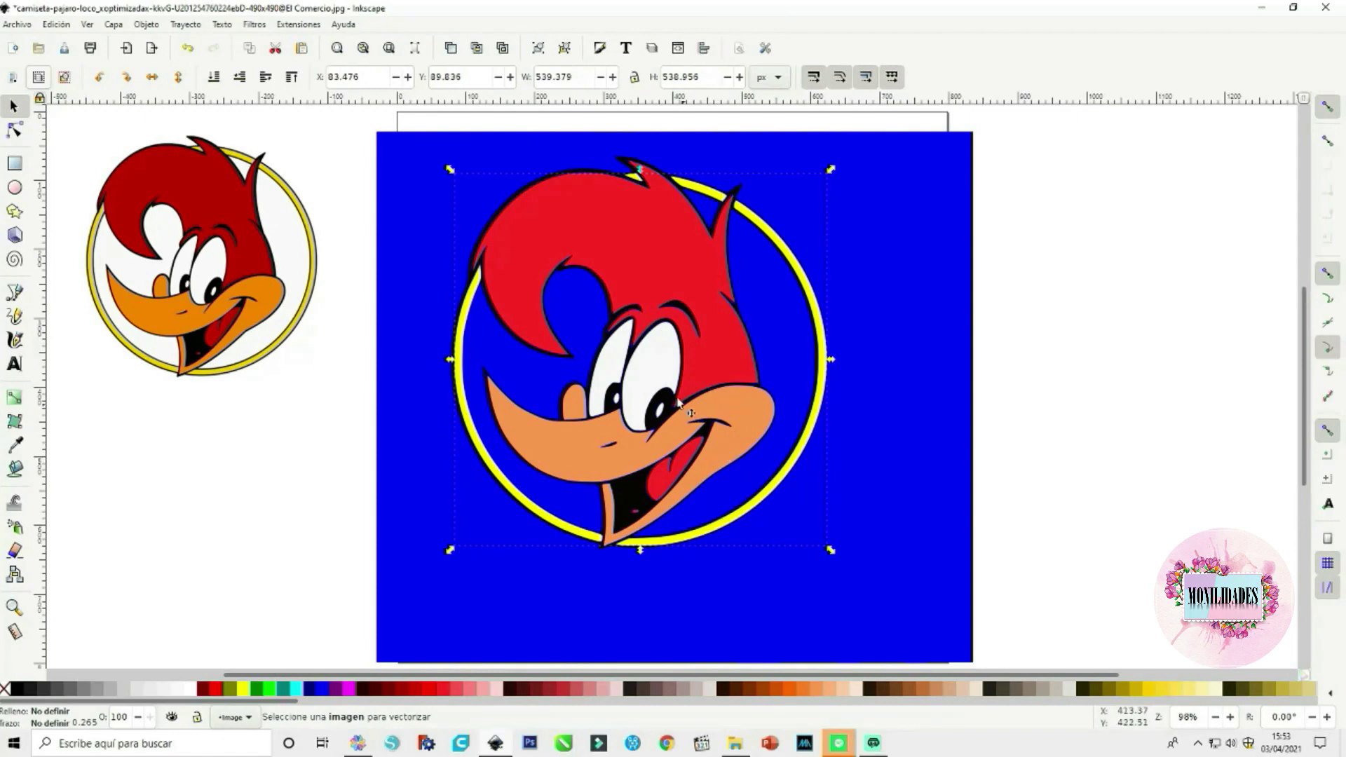
Group both eye whites and the pupil together
click(285, 440)
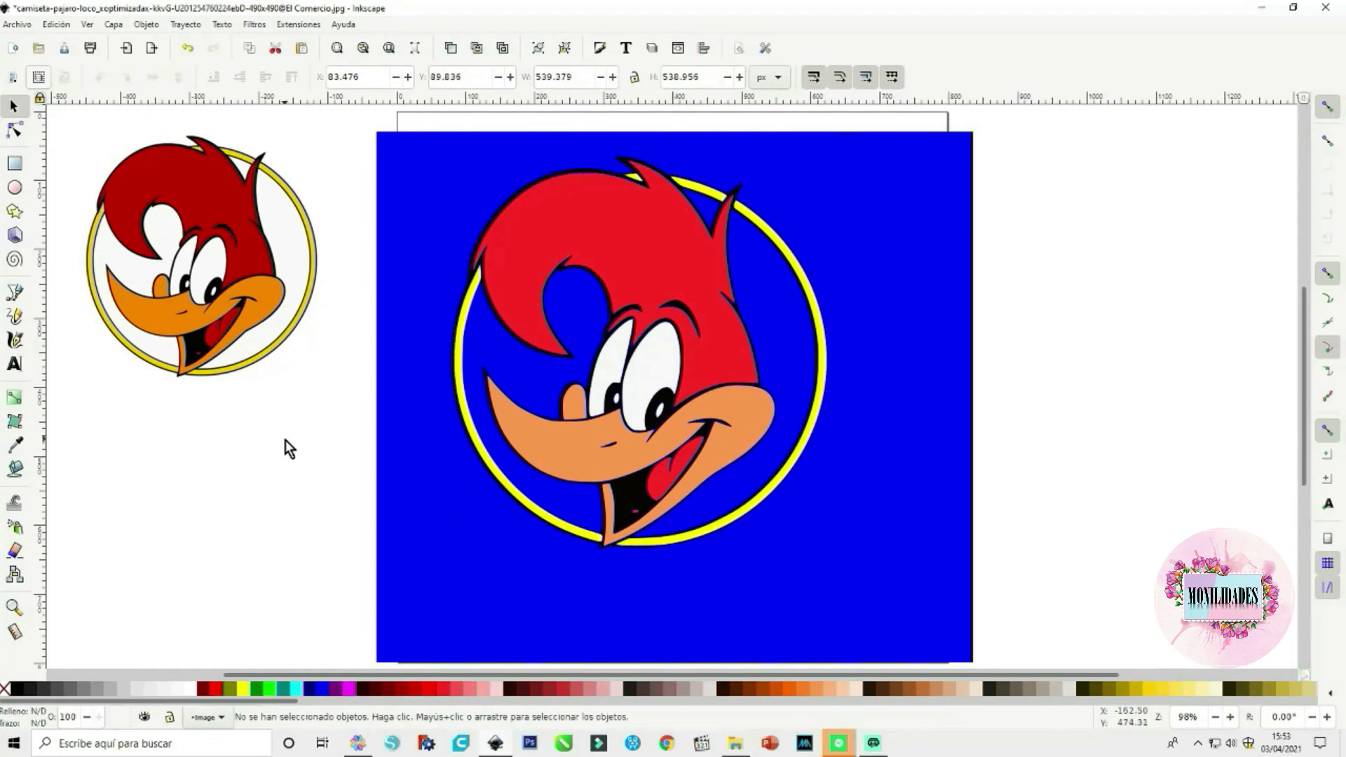
click(655, 372)
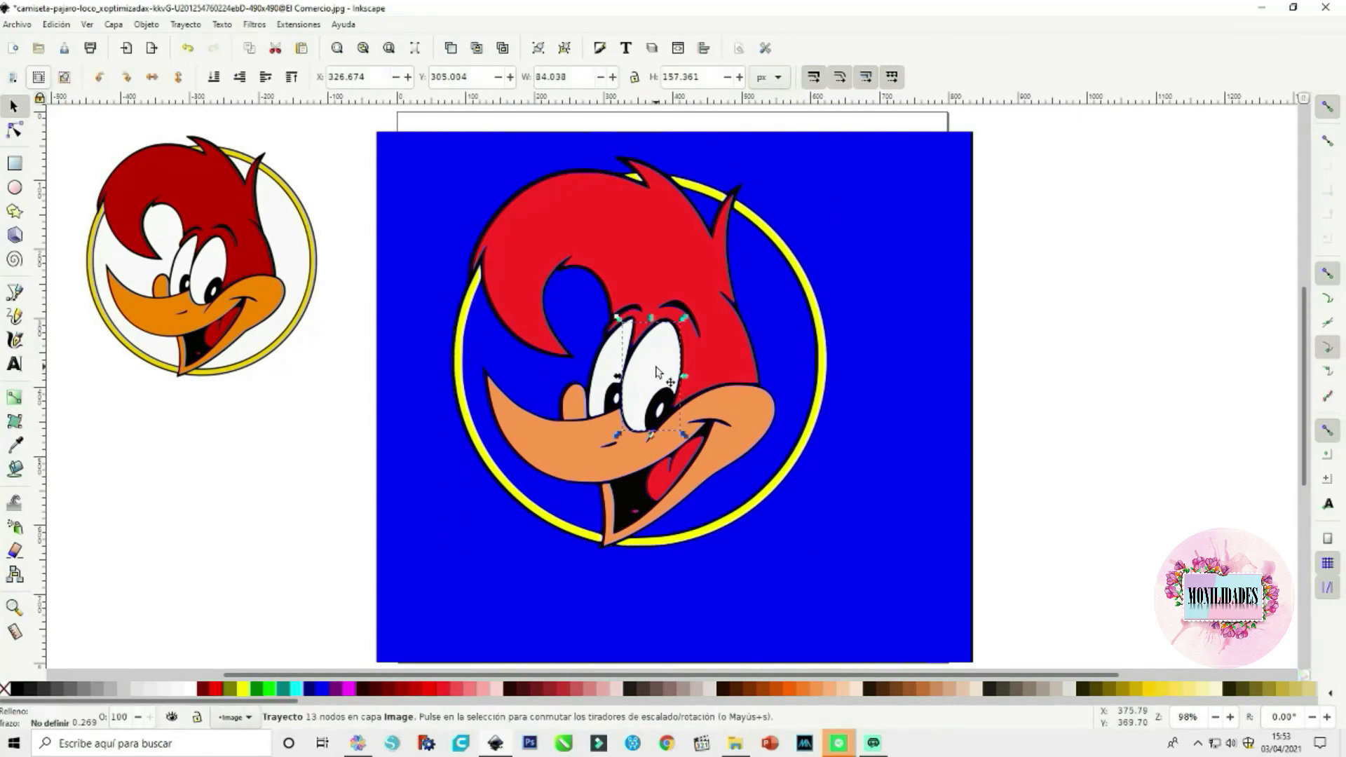
shift+click(606, 370)
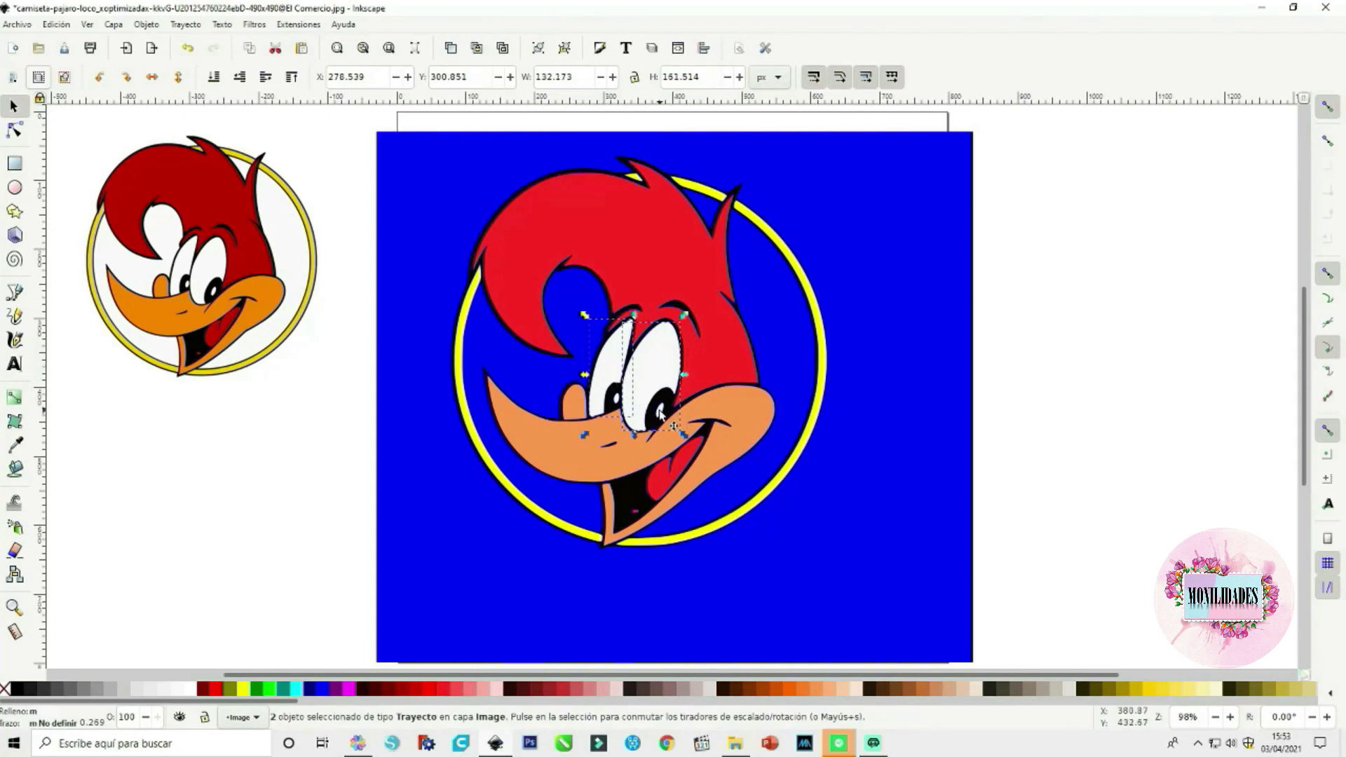
shift+click(617, 399)
right_click(617, 403)
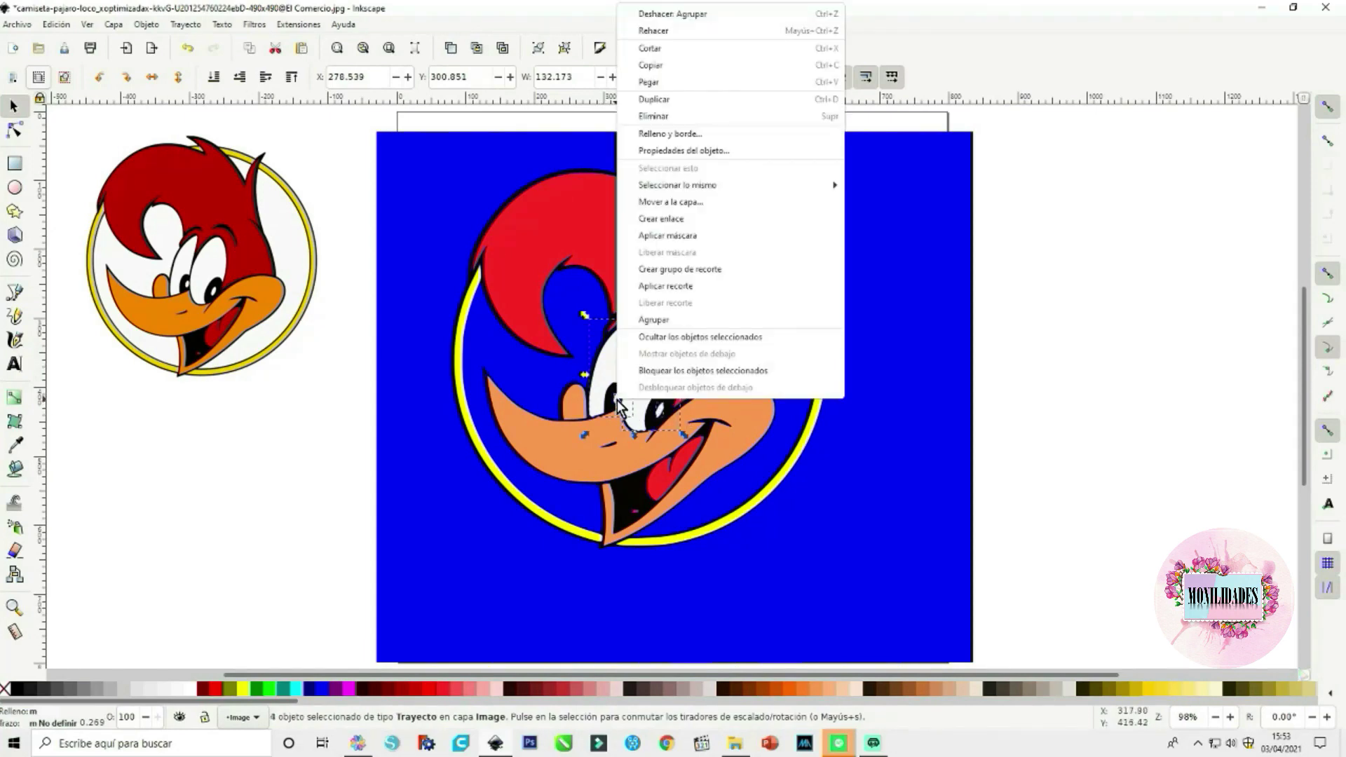
click(661, 321)
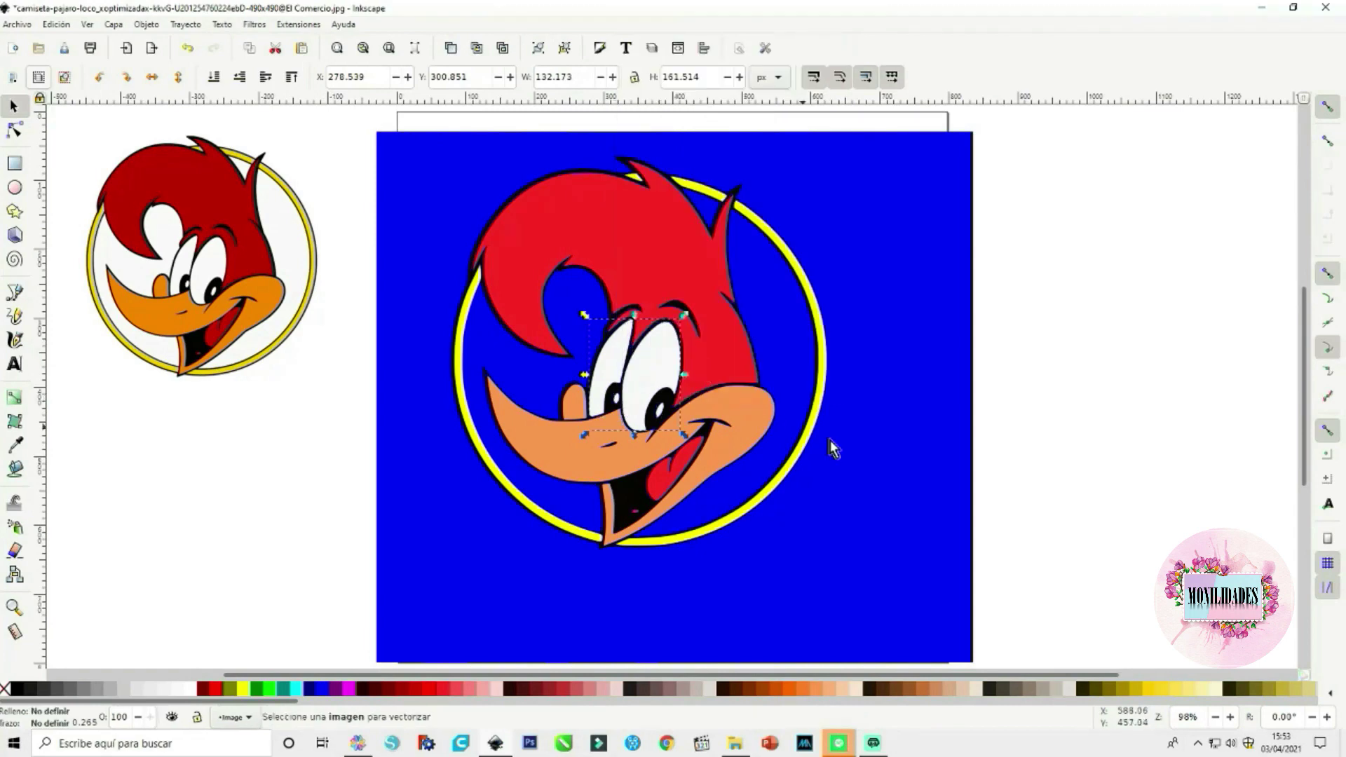
Pull the red crest, white eyes and orange beak apart, then undo the beak move
click(721, 339)
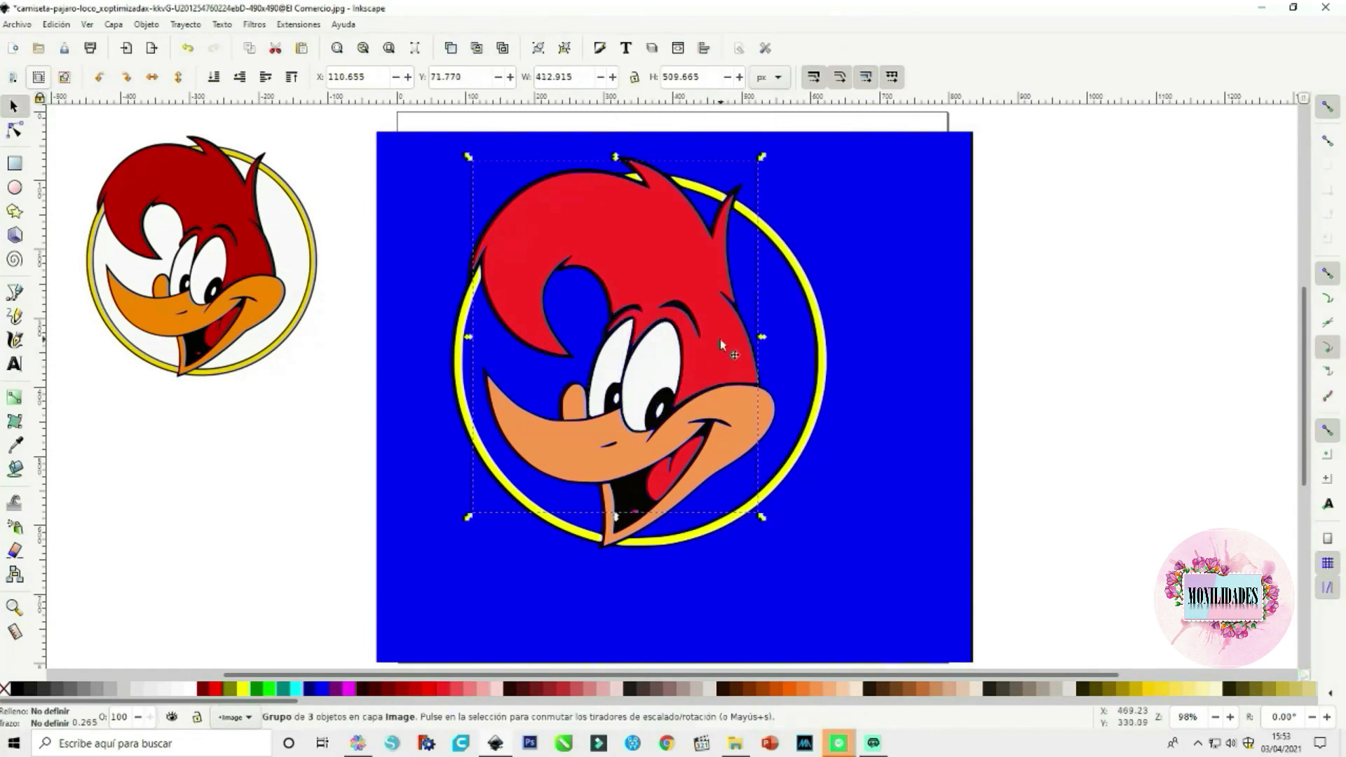
drag(721, 339, 950, 301)
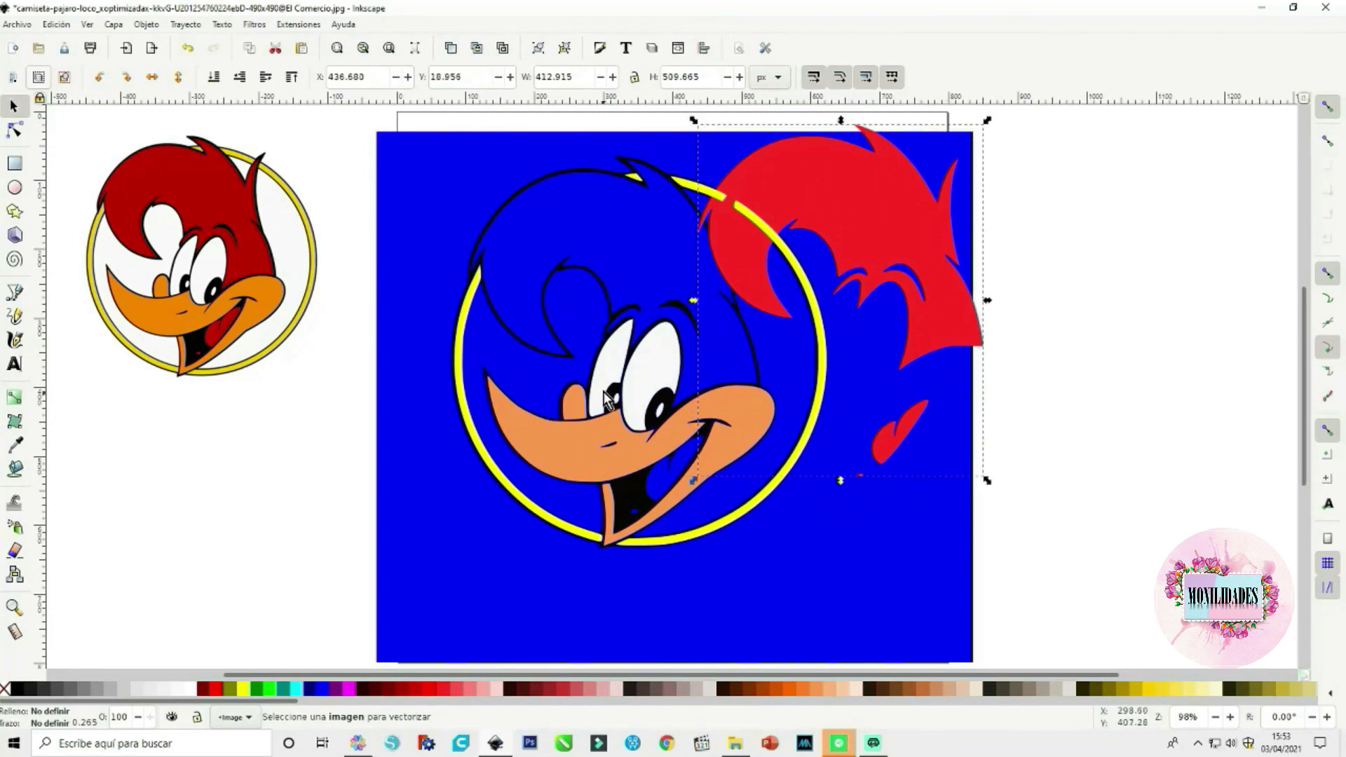
drag(636, 383, 417, 452)
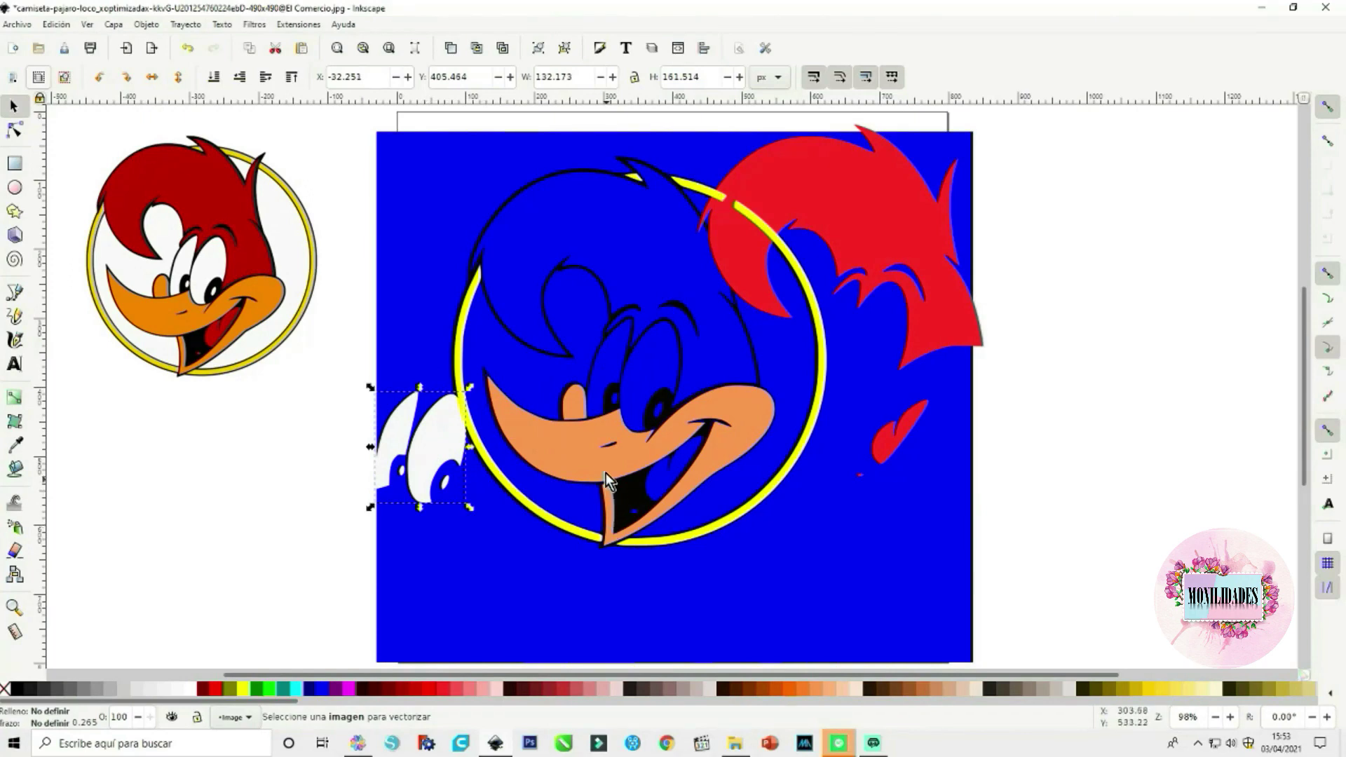
drag(594, 464, 725, 583)
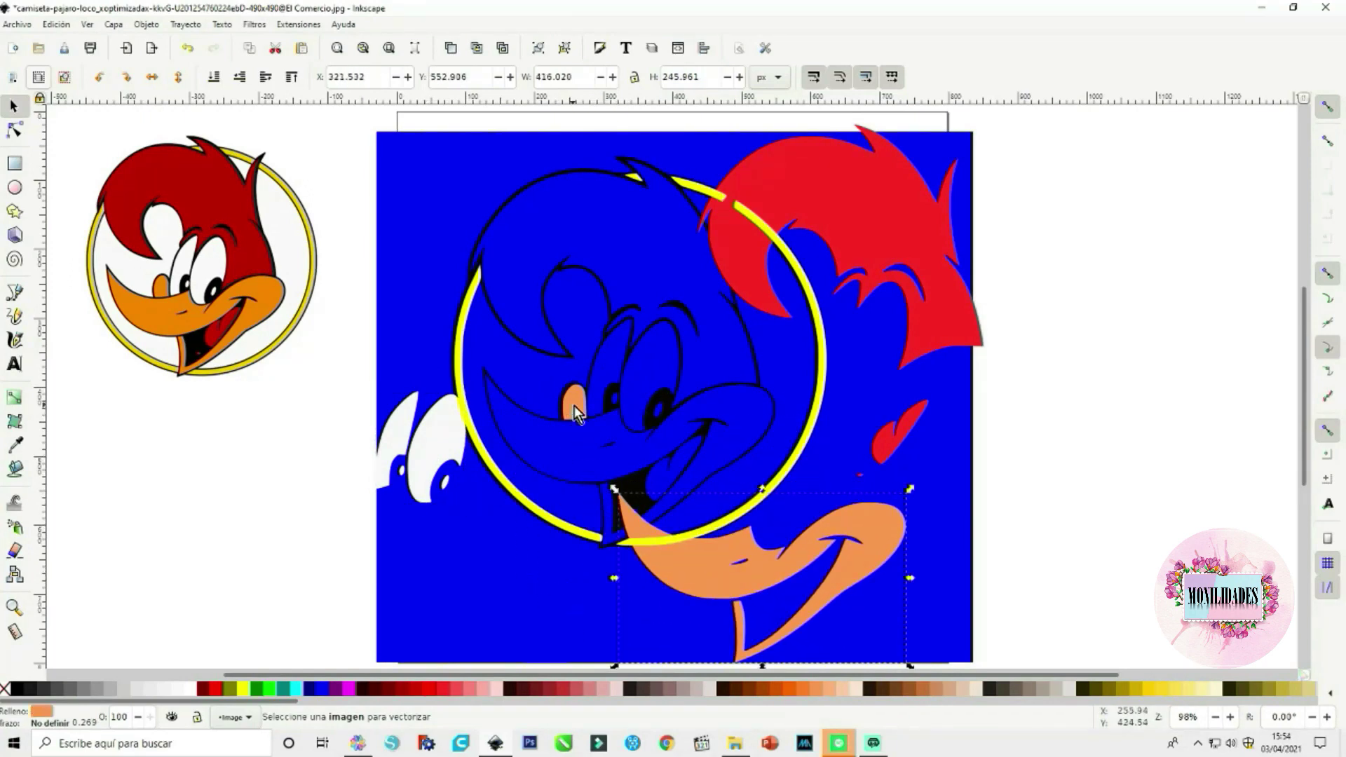
click(56, 24)
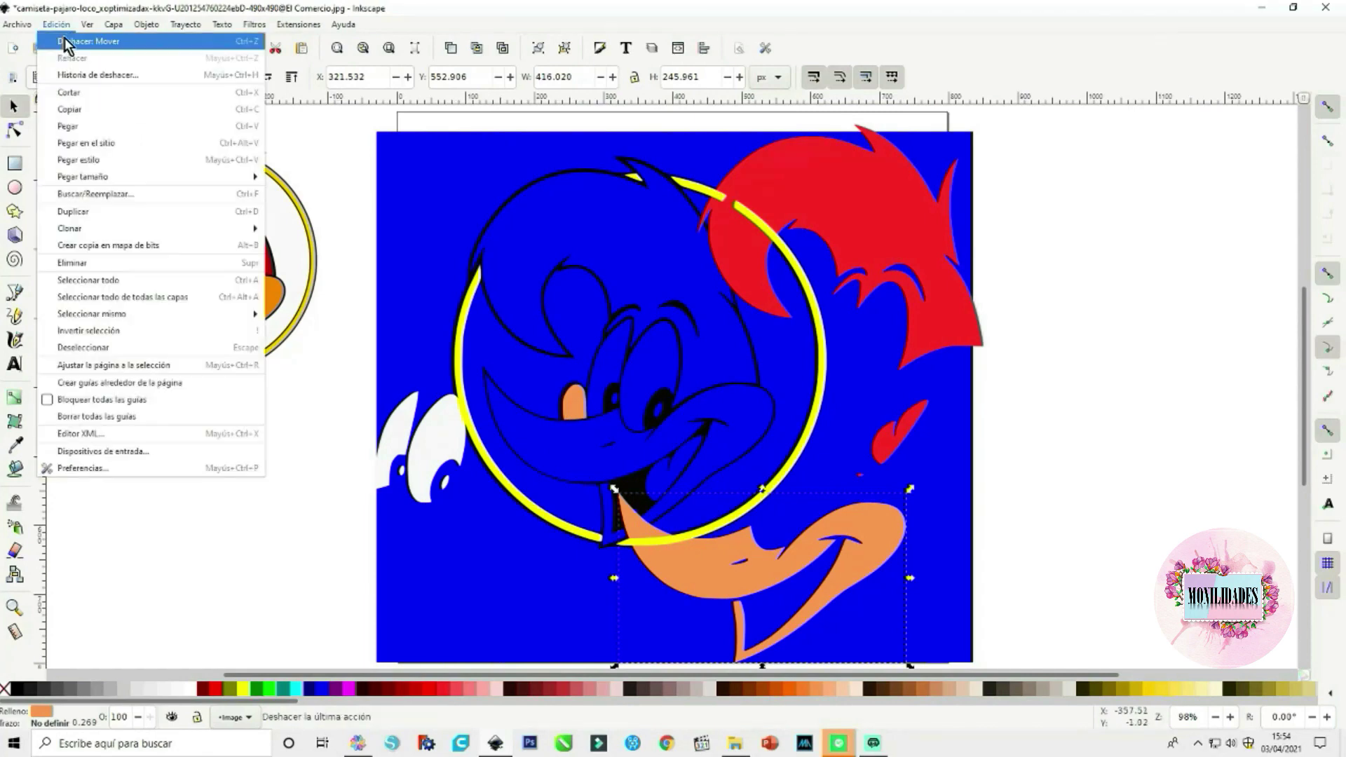
click(64, 38)
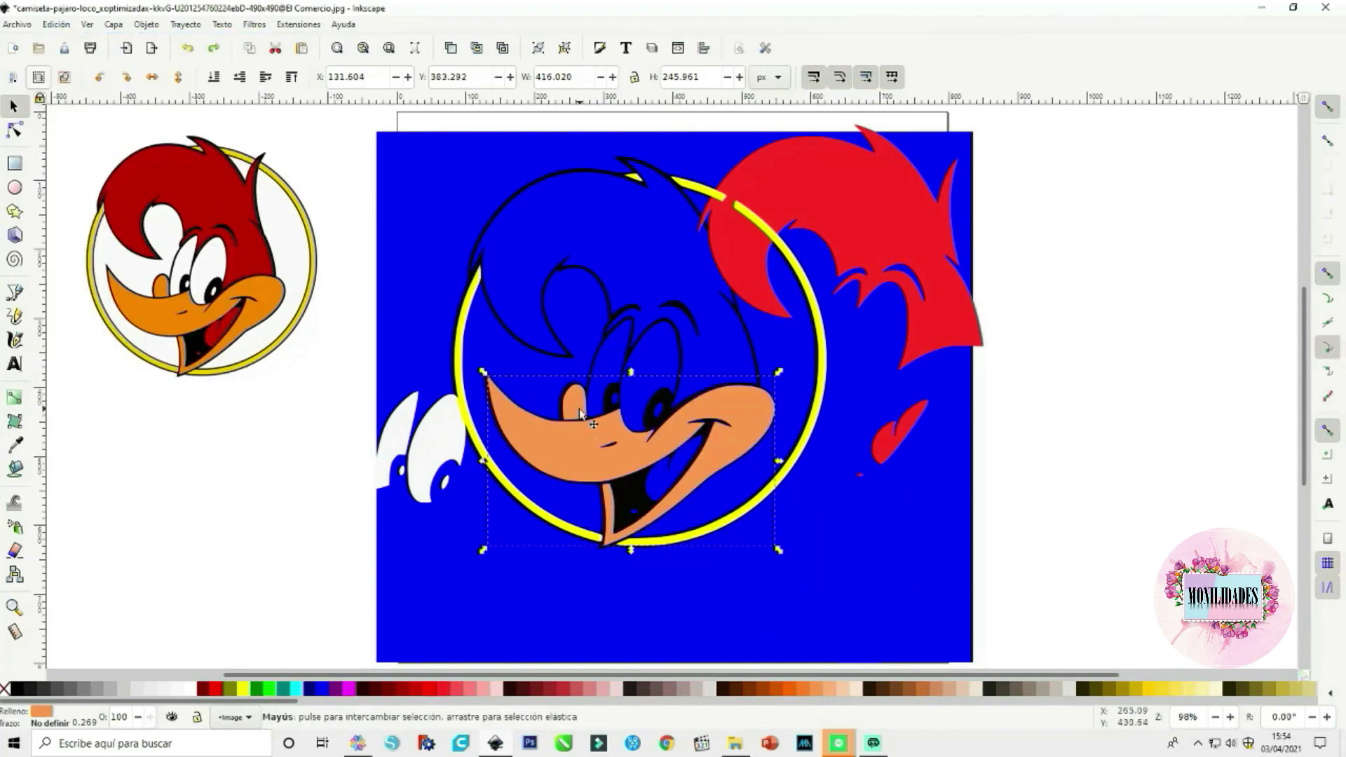
Group the beak pieces and move the white eyes back onto the face
right_click(581, 448)
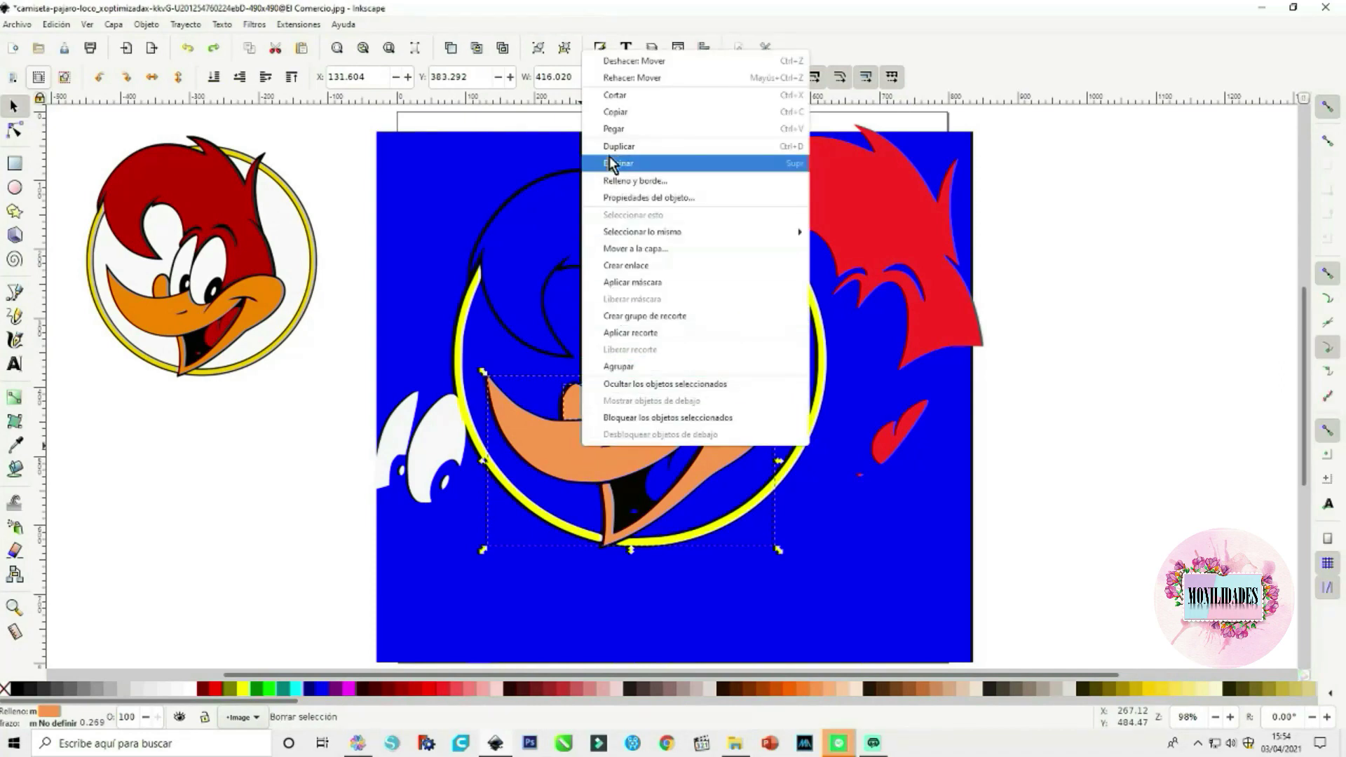
click(662, 369)
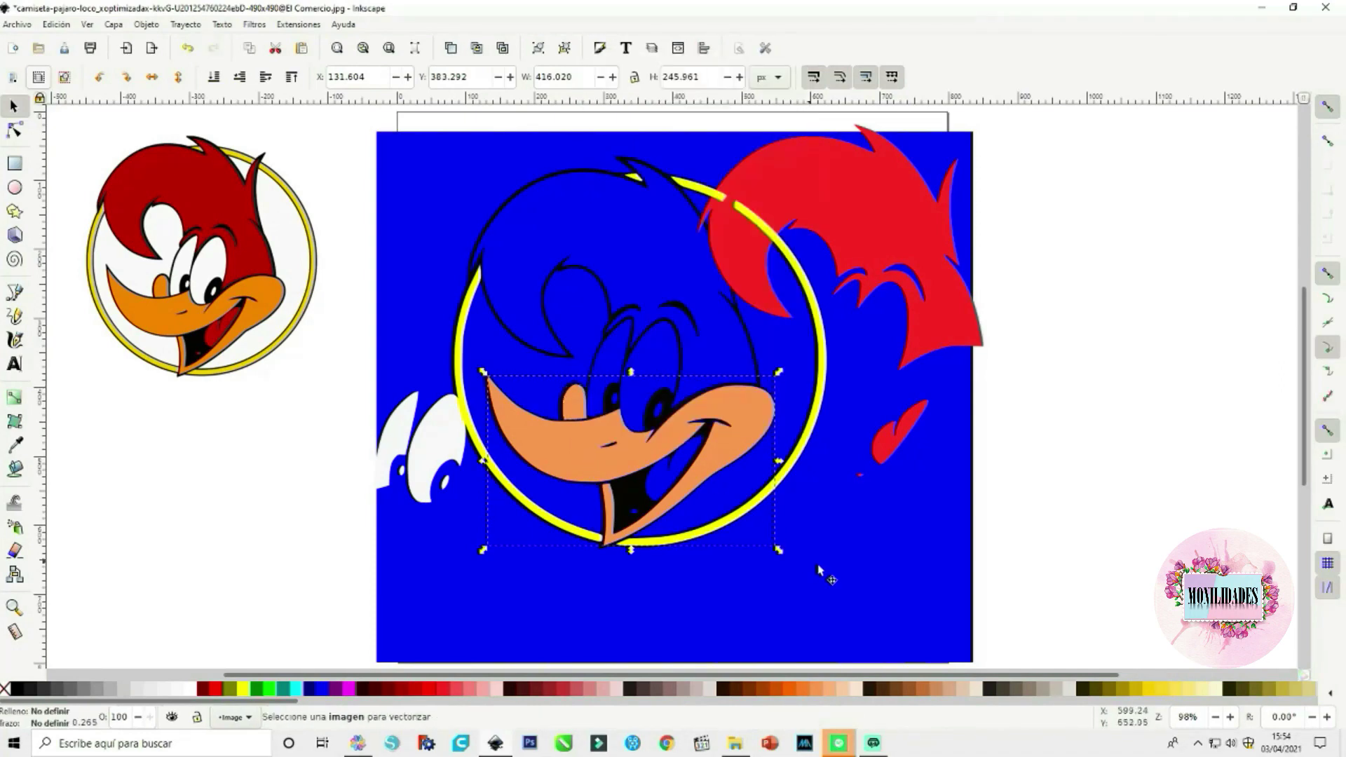
click(809, 562)
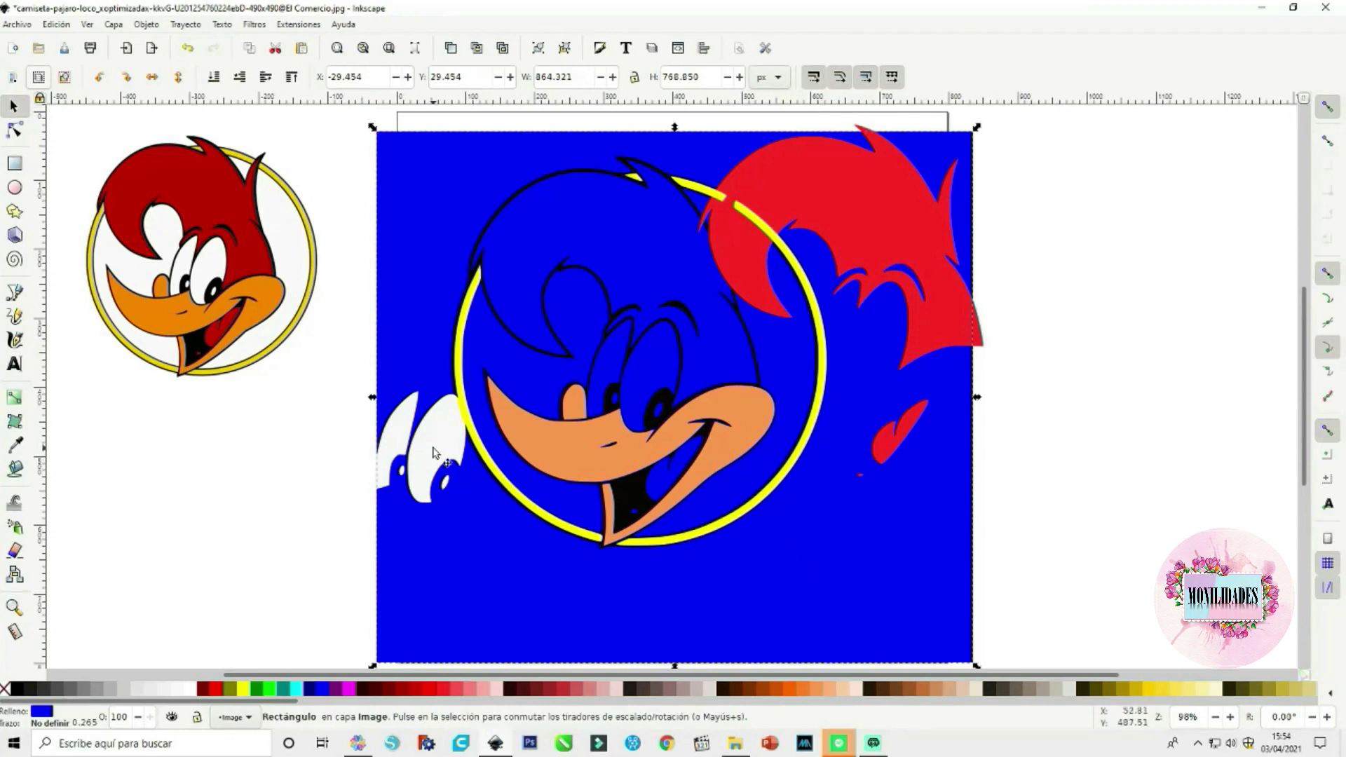
drag(434, 452, 649, 371)
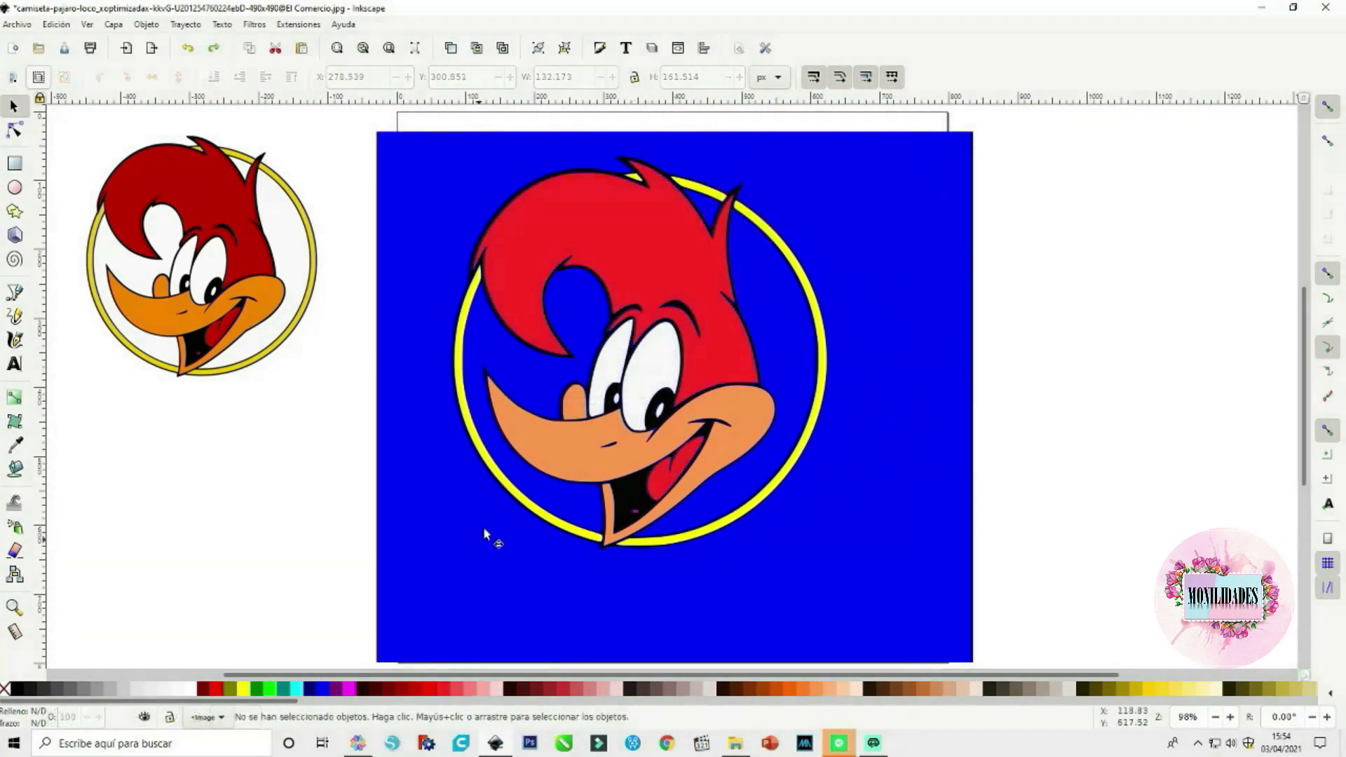
Group the beak into the rest of the head, then select the blue background
click(573, 449)
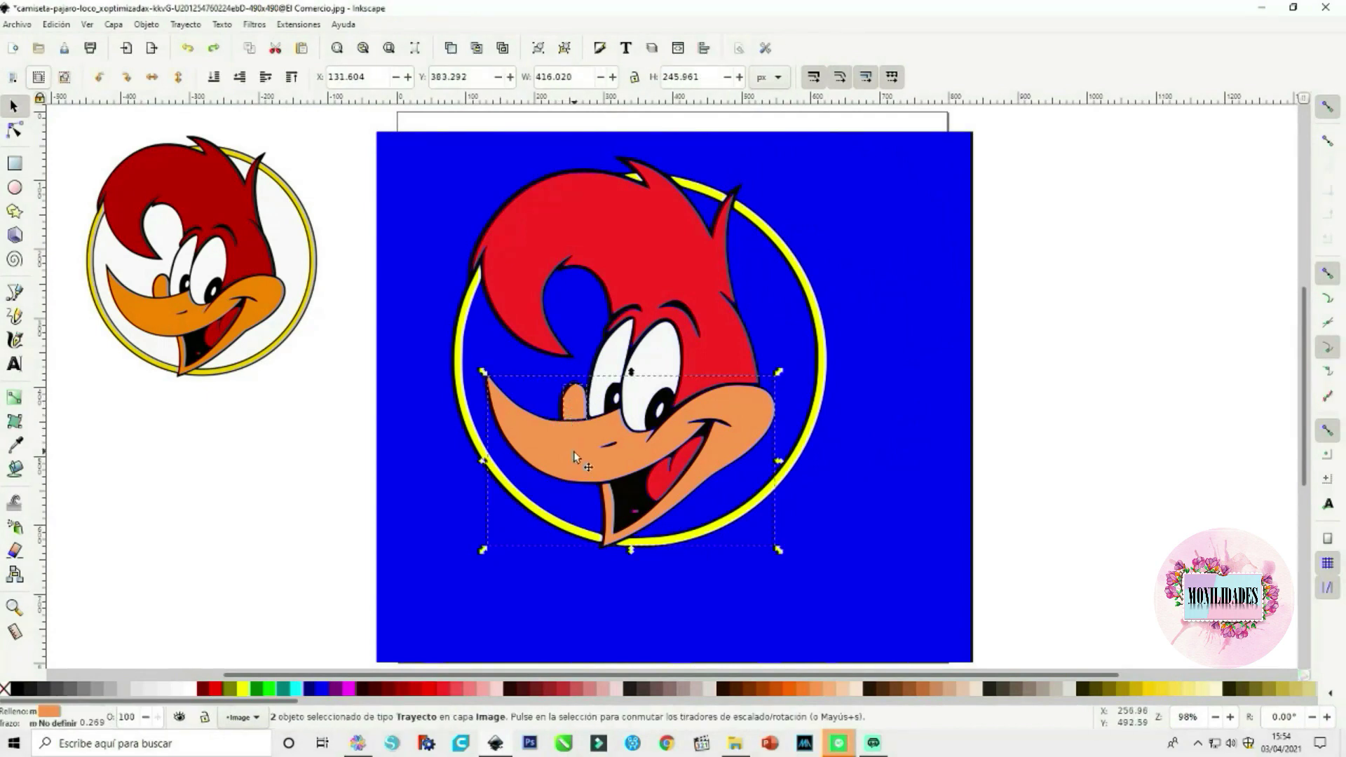
right_click(575, 456)
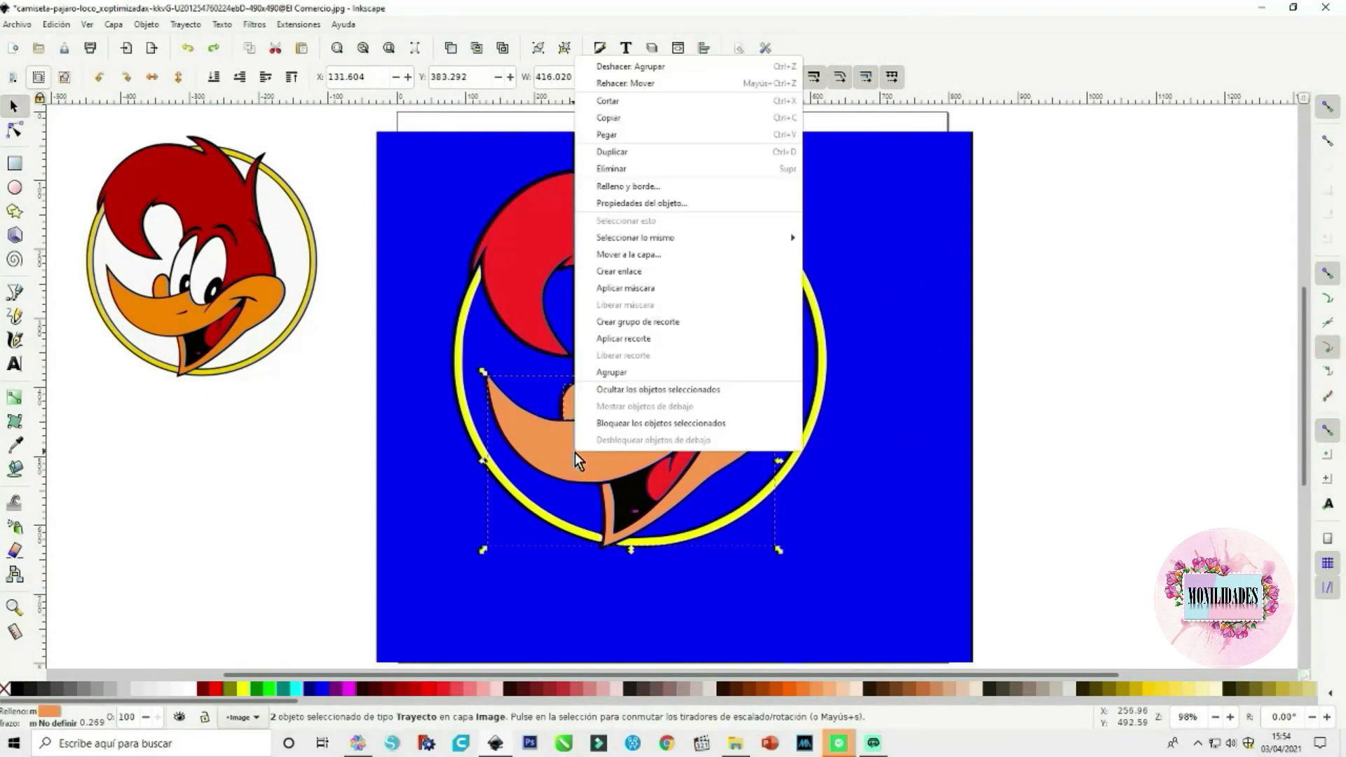
click(621, 372)
click(305, 463)
click(461, 394)
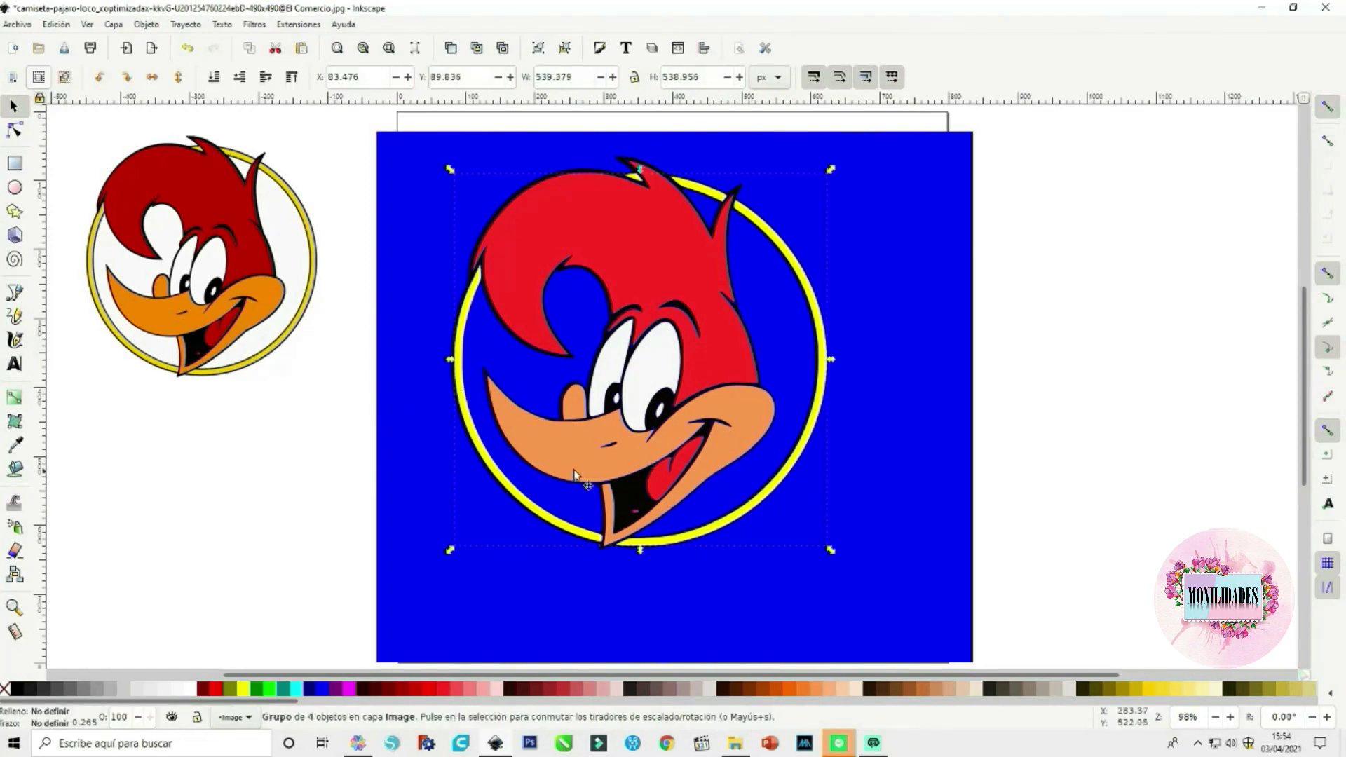
click(420, 408)
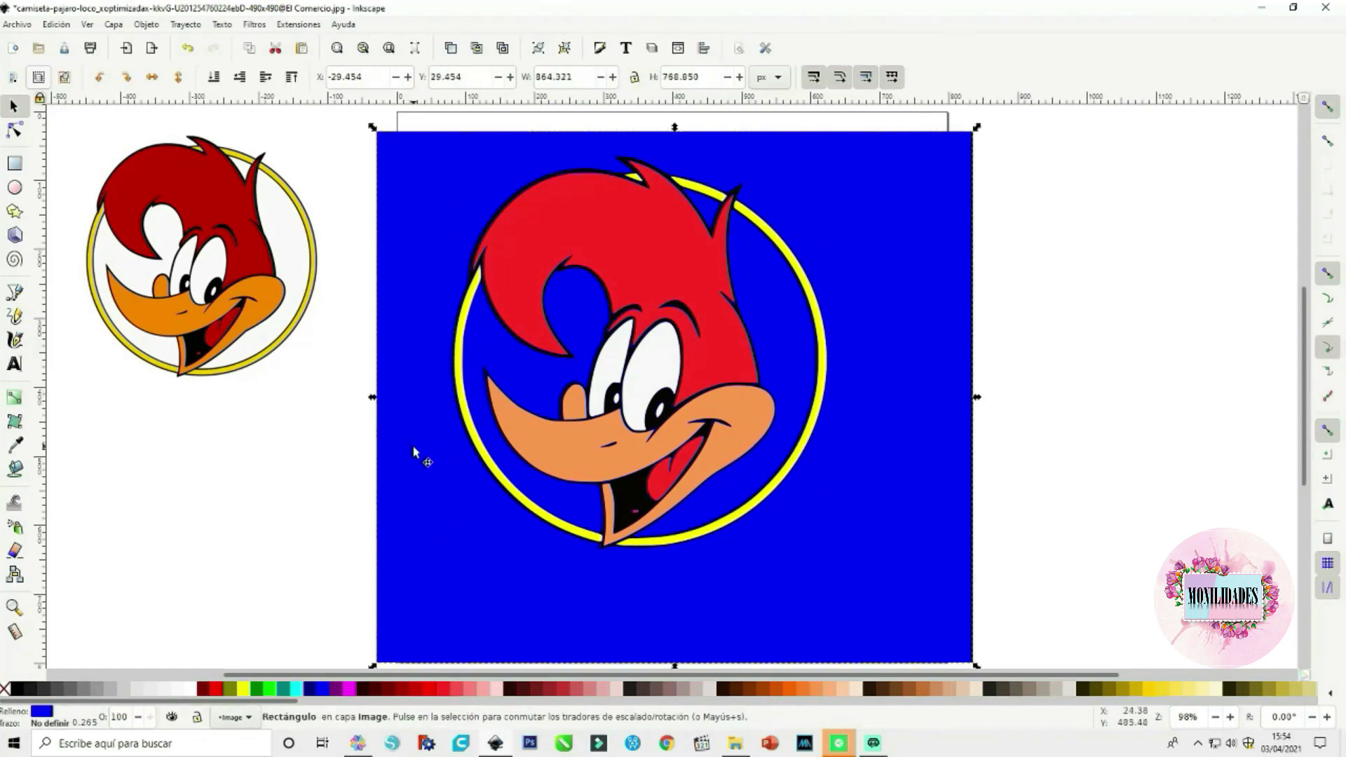
Delete the blue background and group all five woodpecker layers into one object
key(Delete)
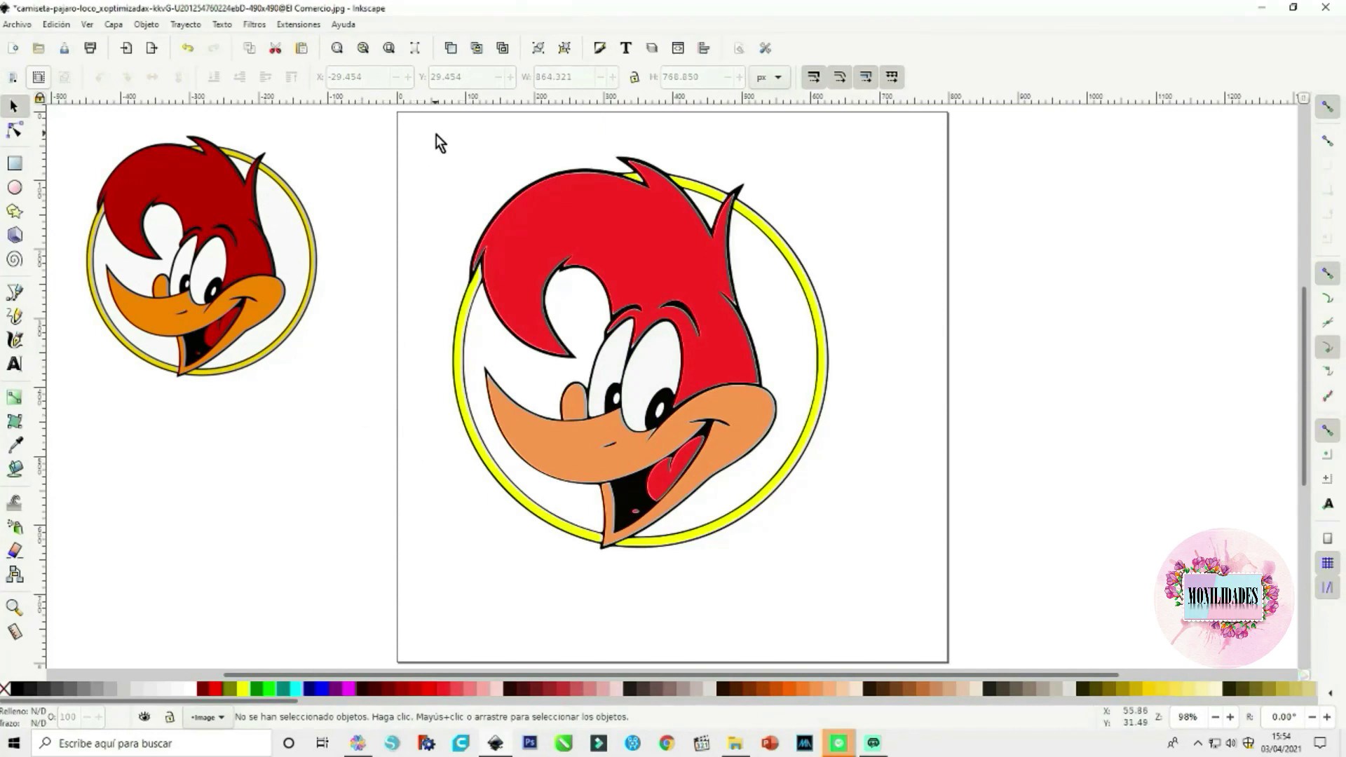
drag(431, 126, 861, 594)
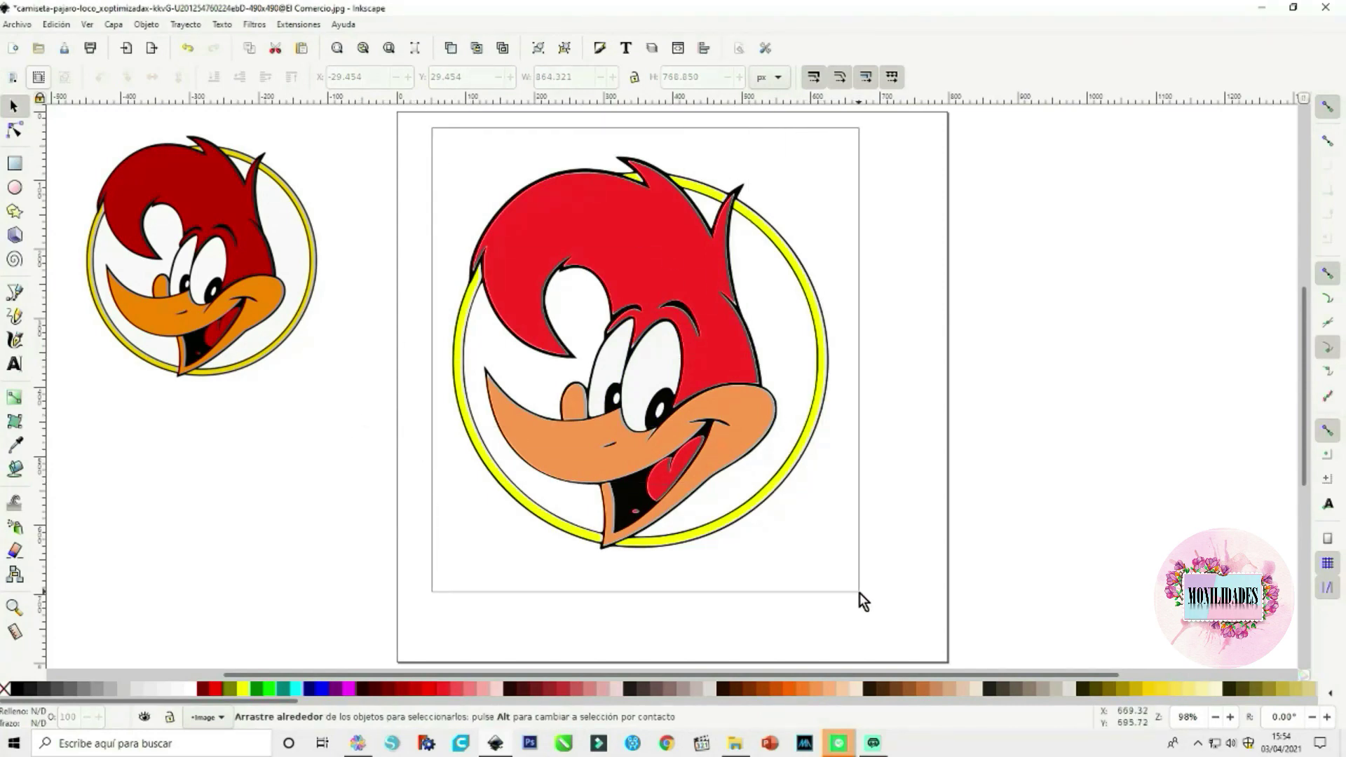
right_click(700, 301)
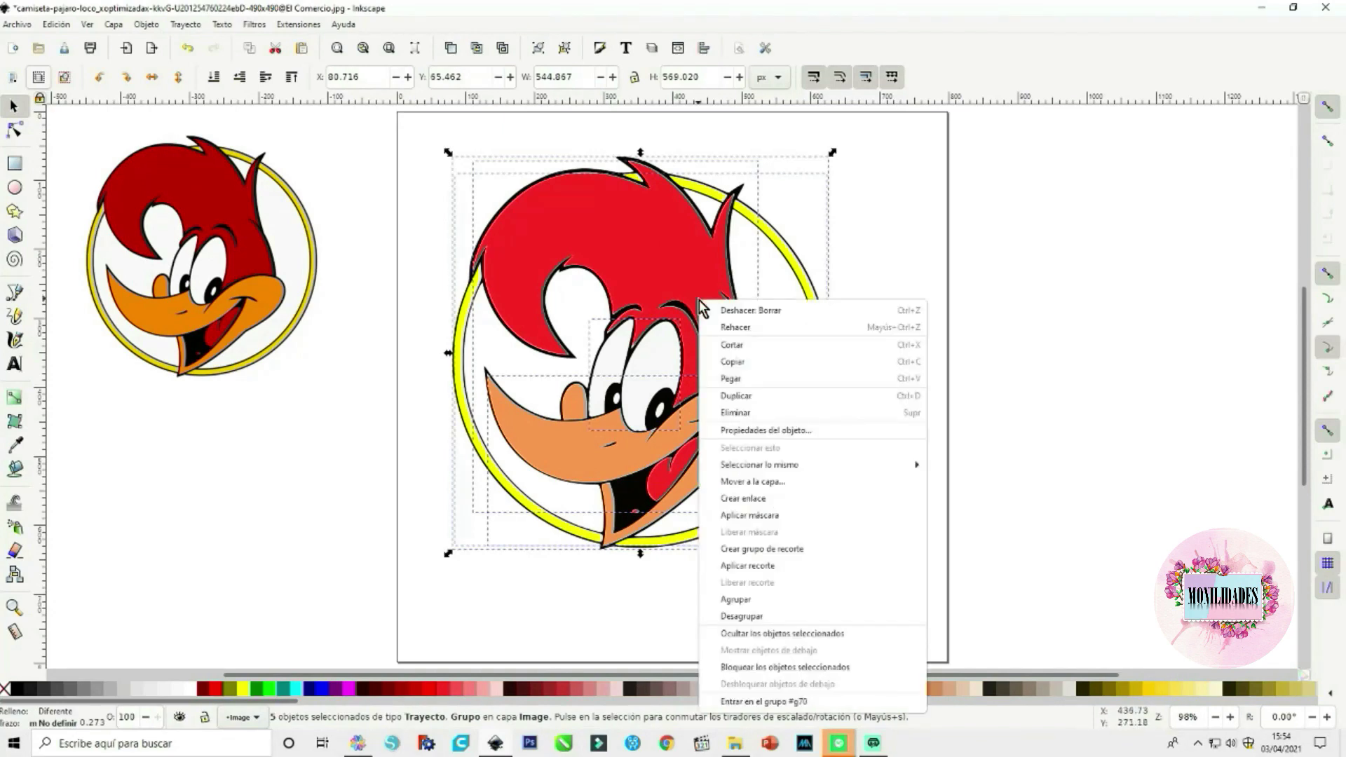
click(735, 601)
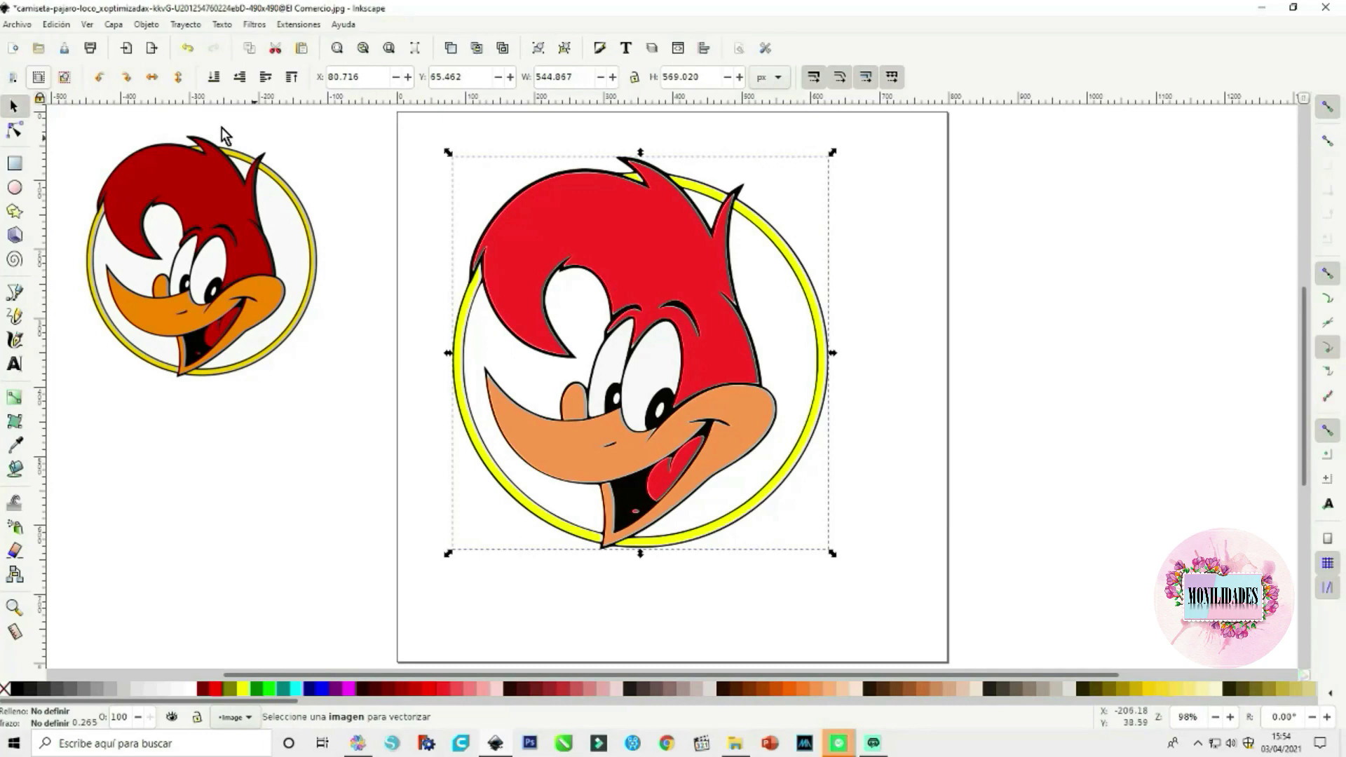
click(17, 25)
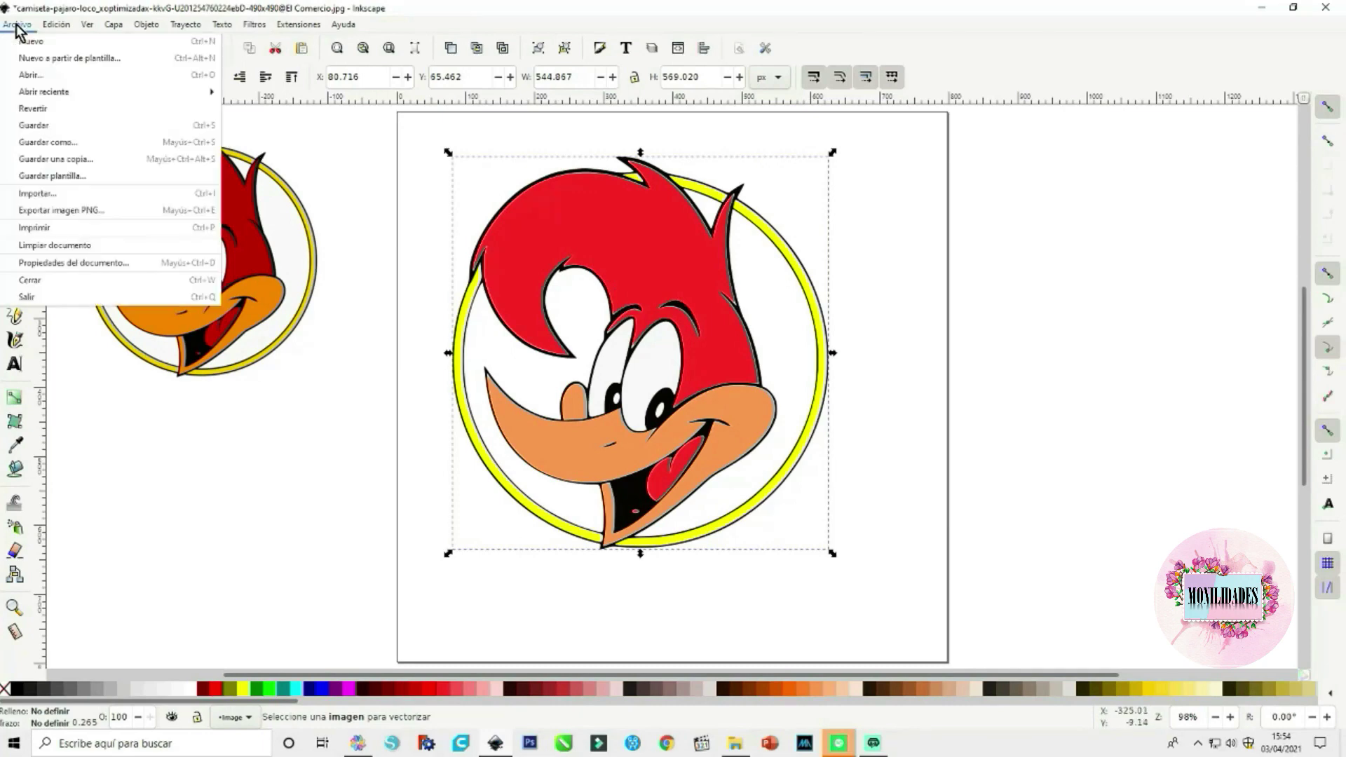
Save the drawing as a plain SVG (*.svg) named 'pajaro loco'
click(57, 144)
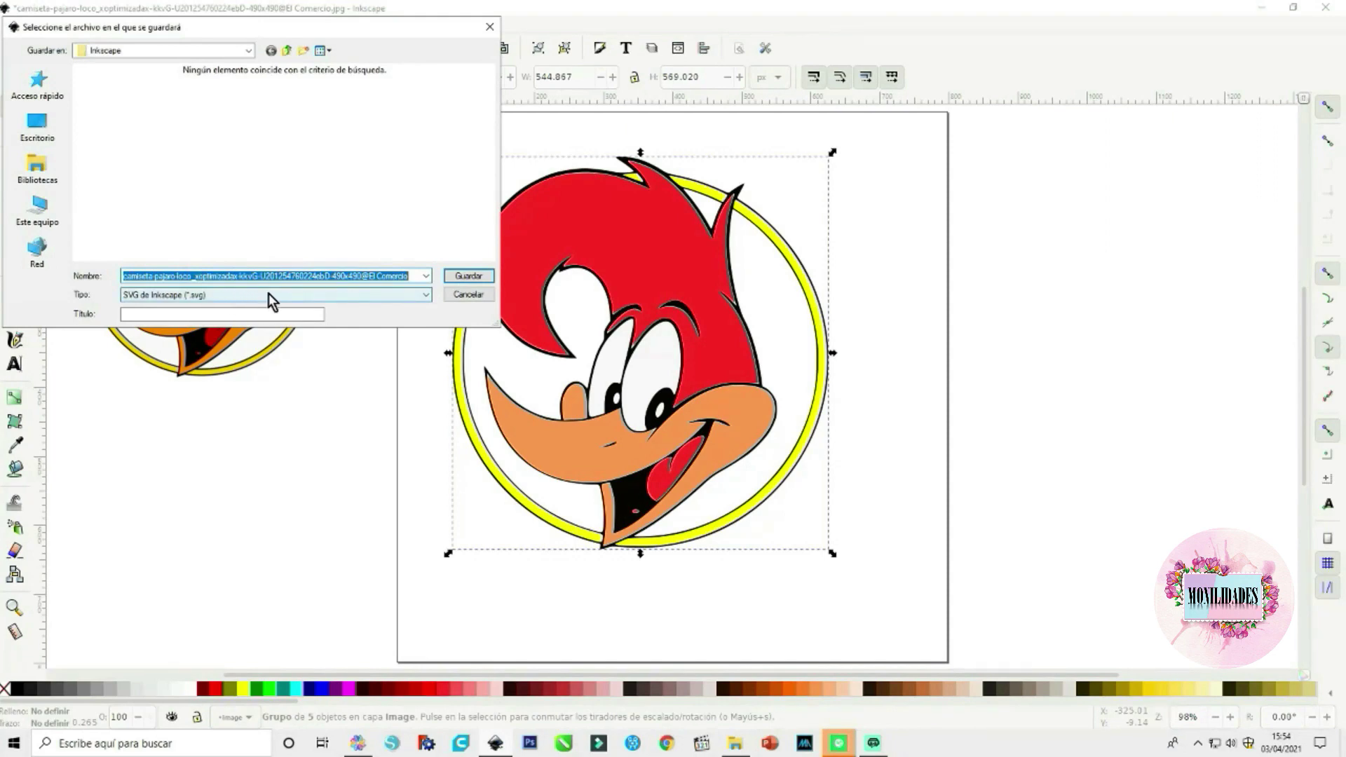
text(pajaro loc)
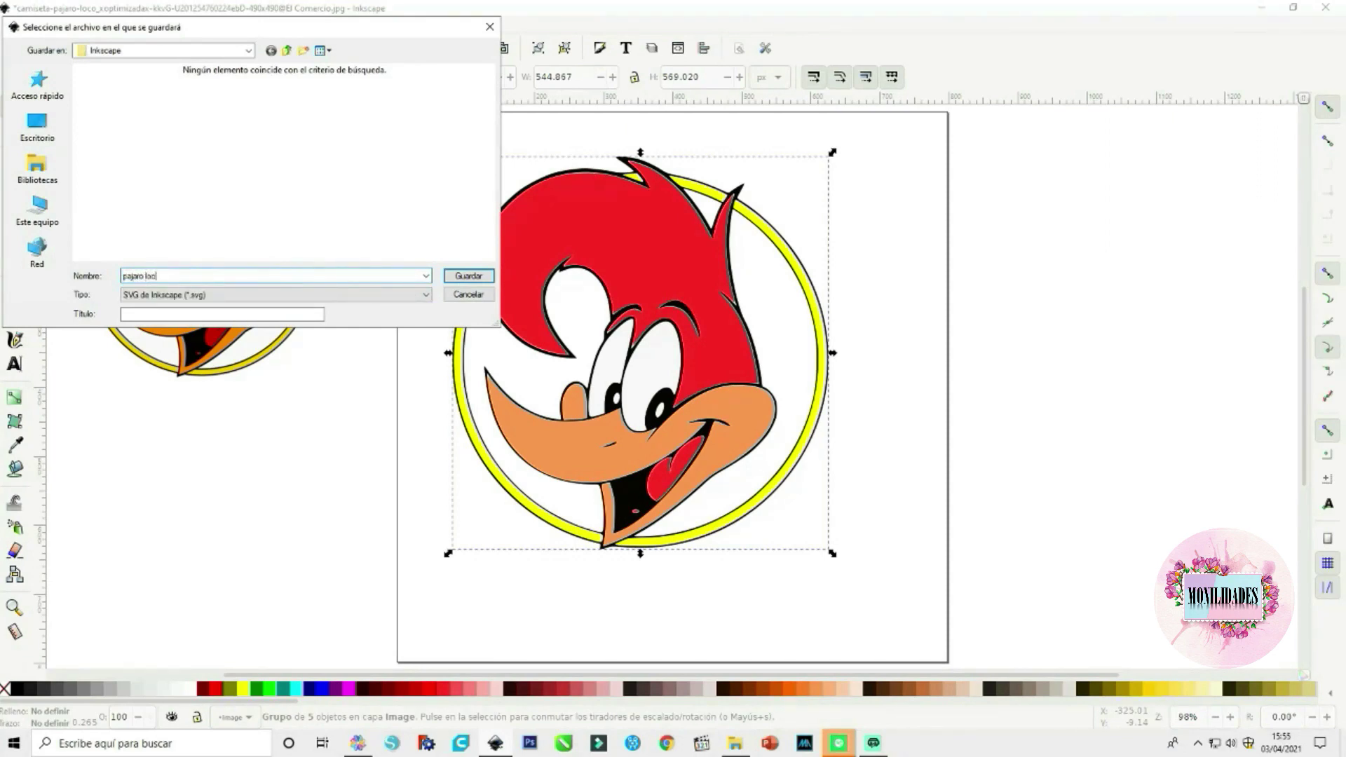
click(425, 295)
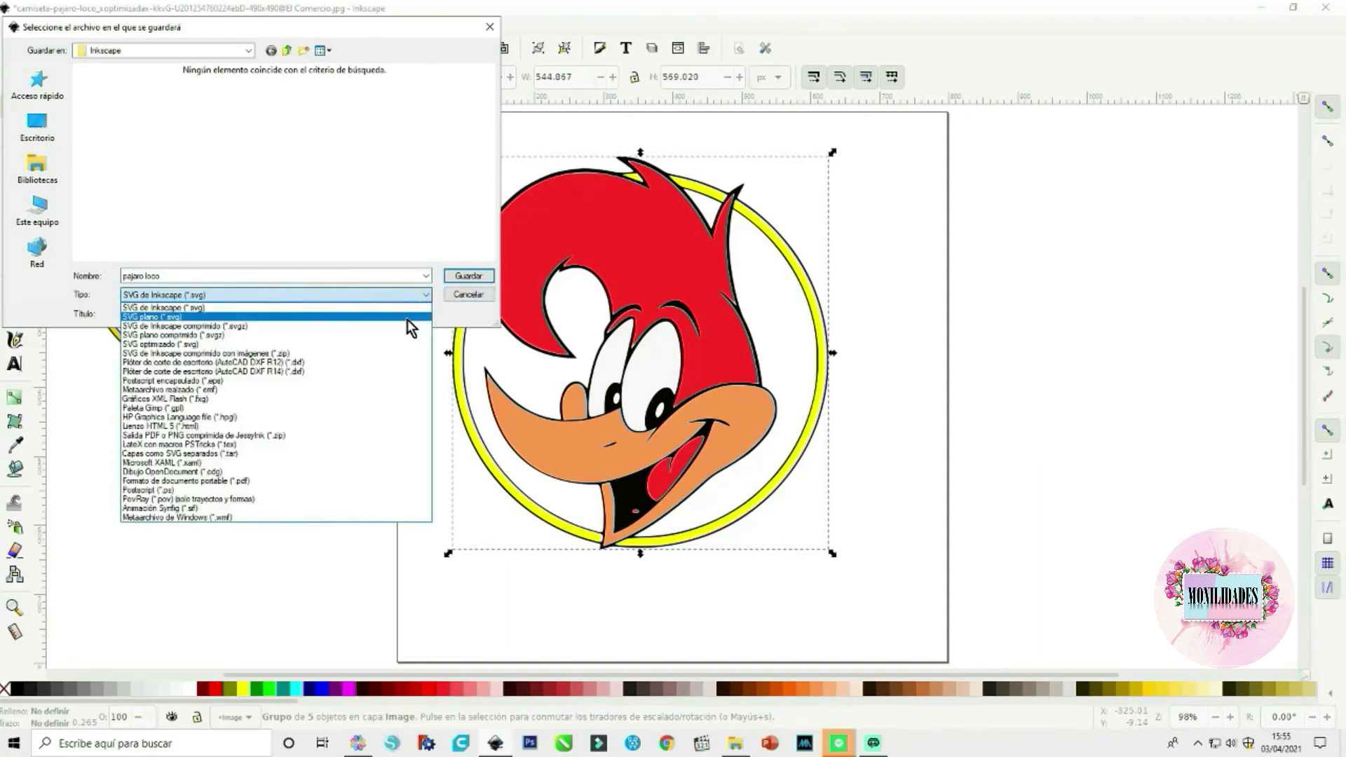
click(407, 320)
click(469, 276)
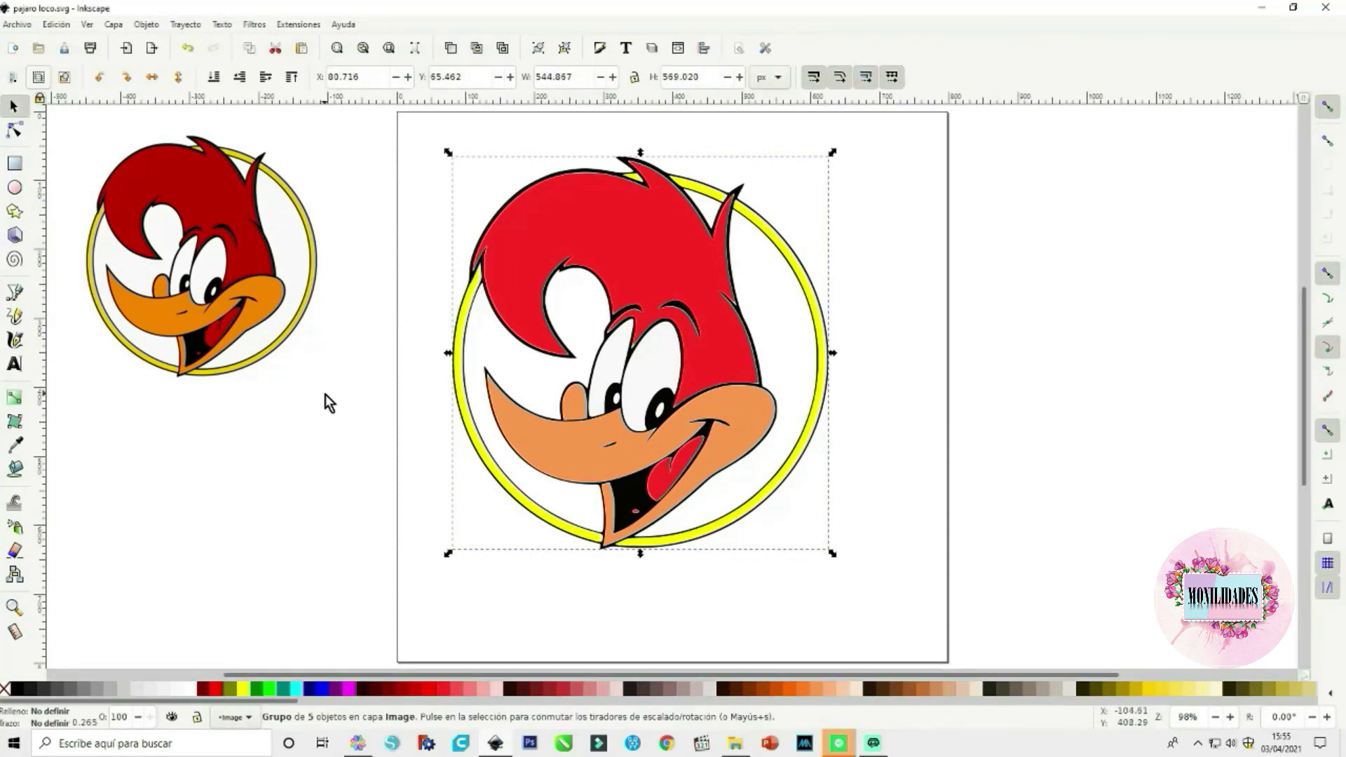
click(358, 742)
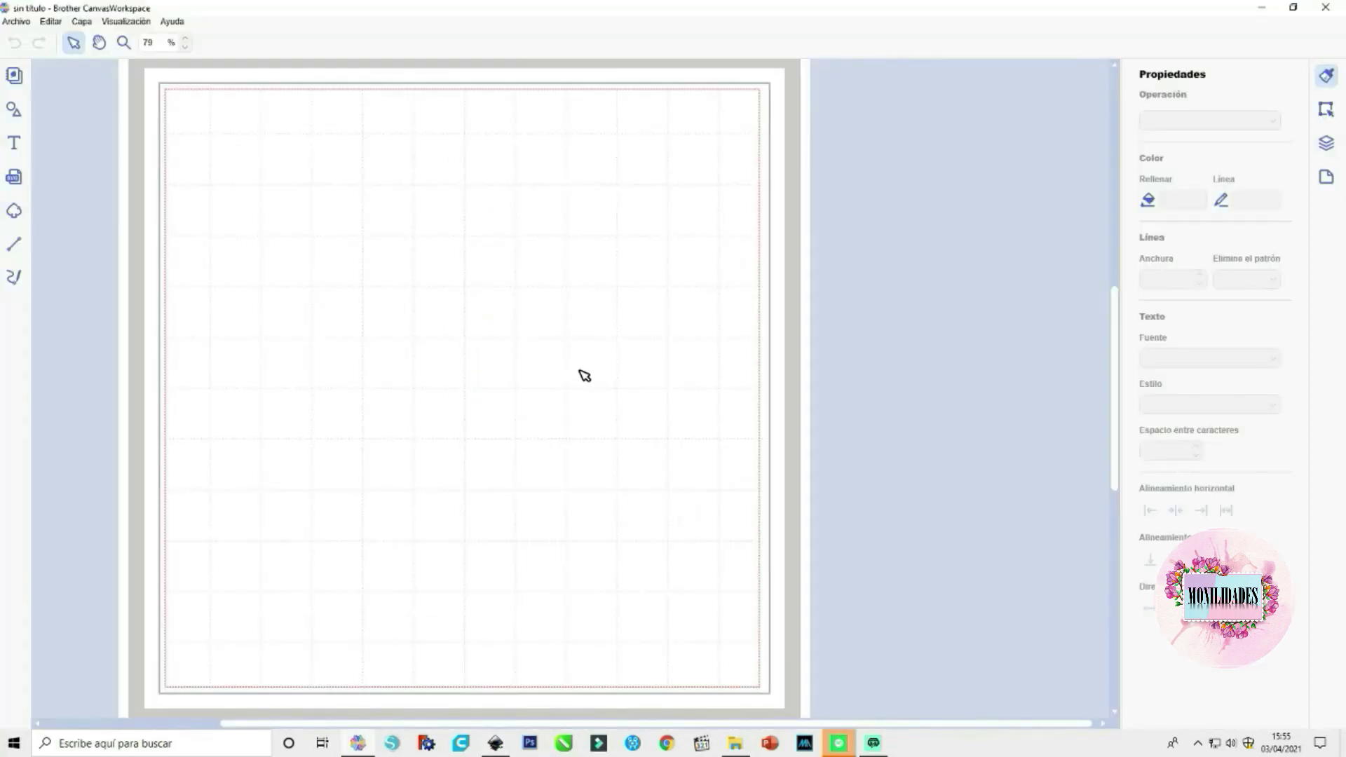
Import 'pajaro loco' from the Desktop's Inkscape folder and place it on the mat
click(17, 22)
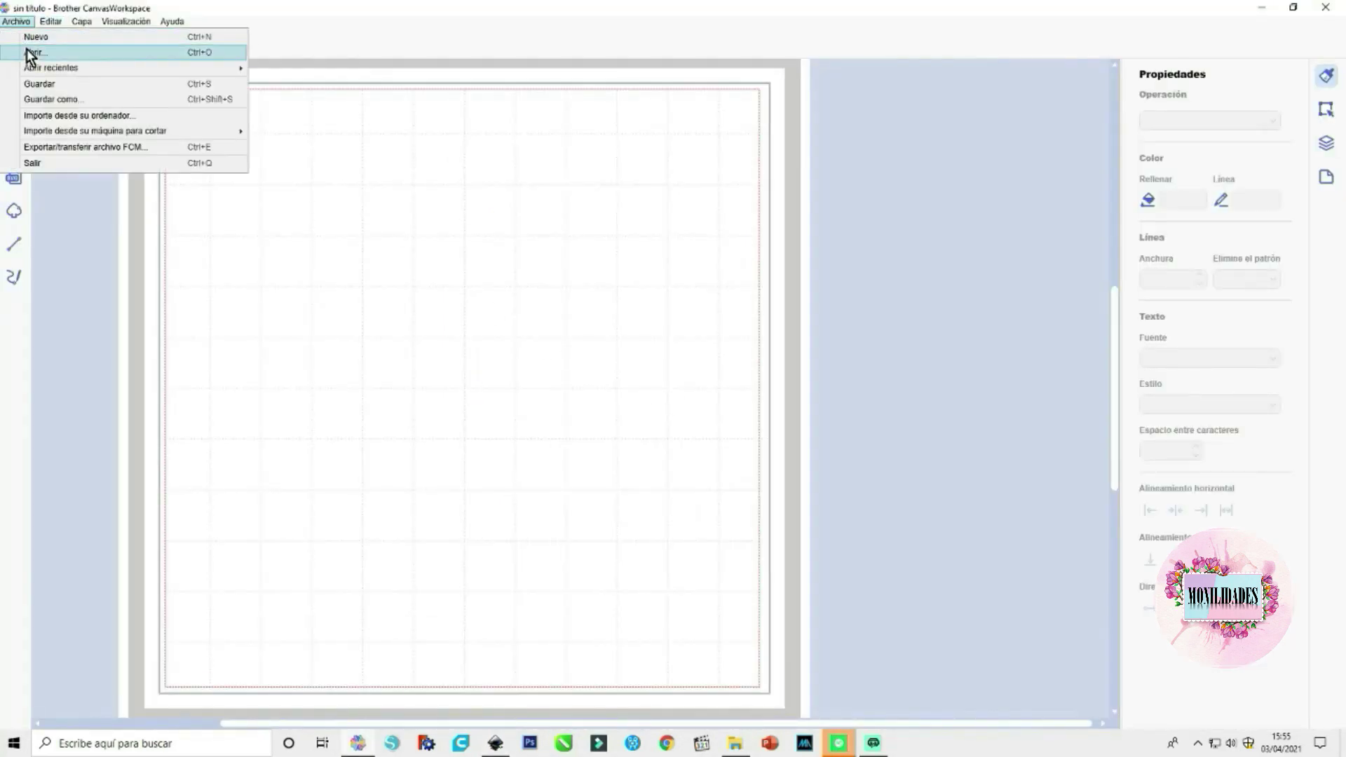
click(41, 117)
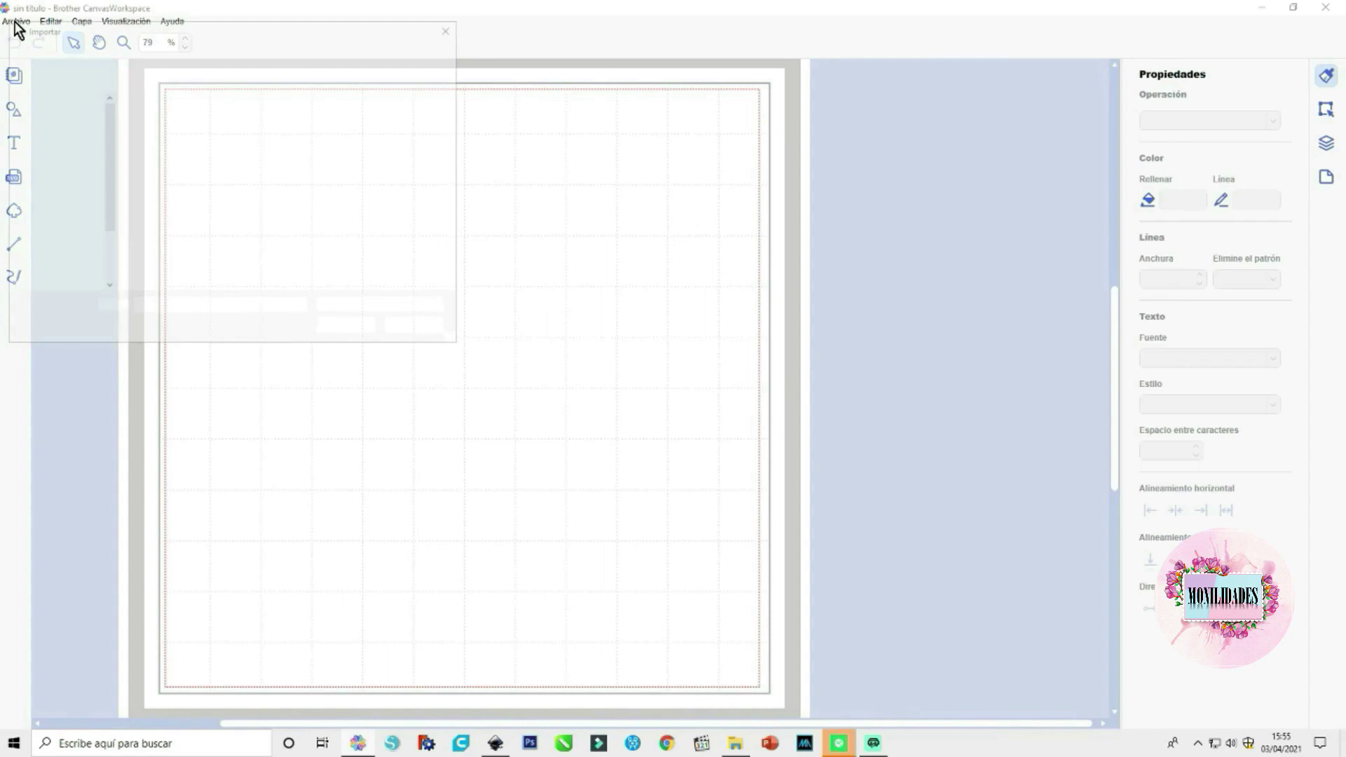
click(63, 132)
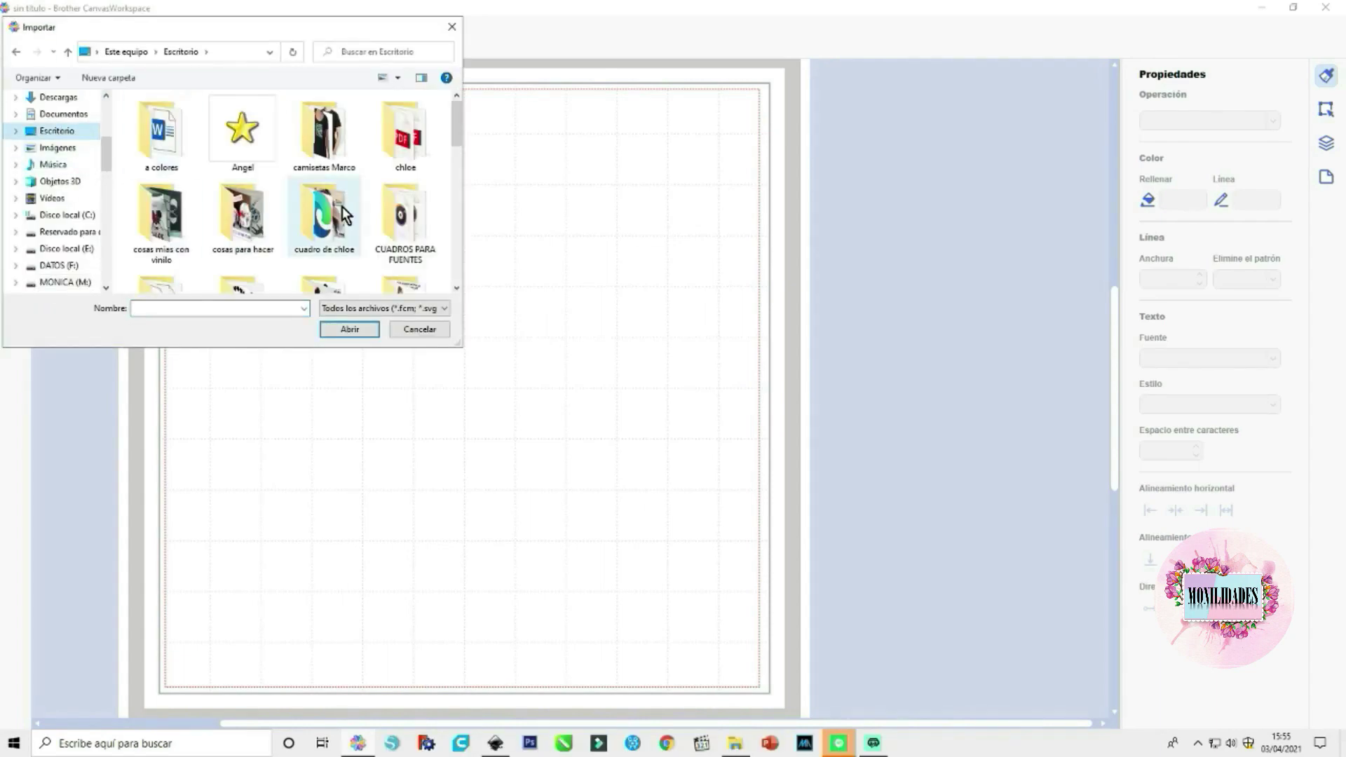
scroll(344, 214, down, 1)
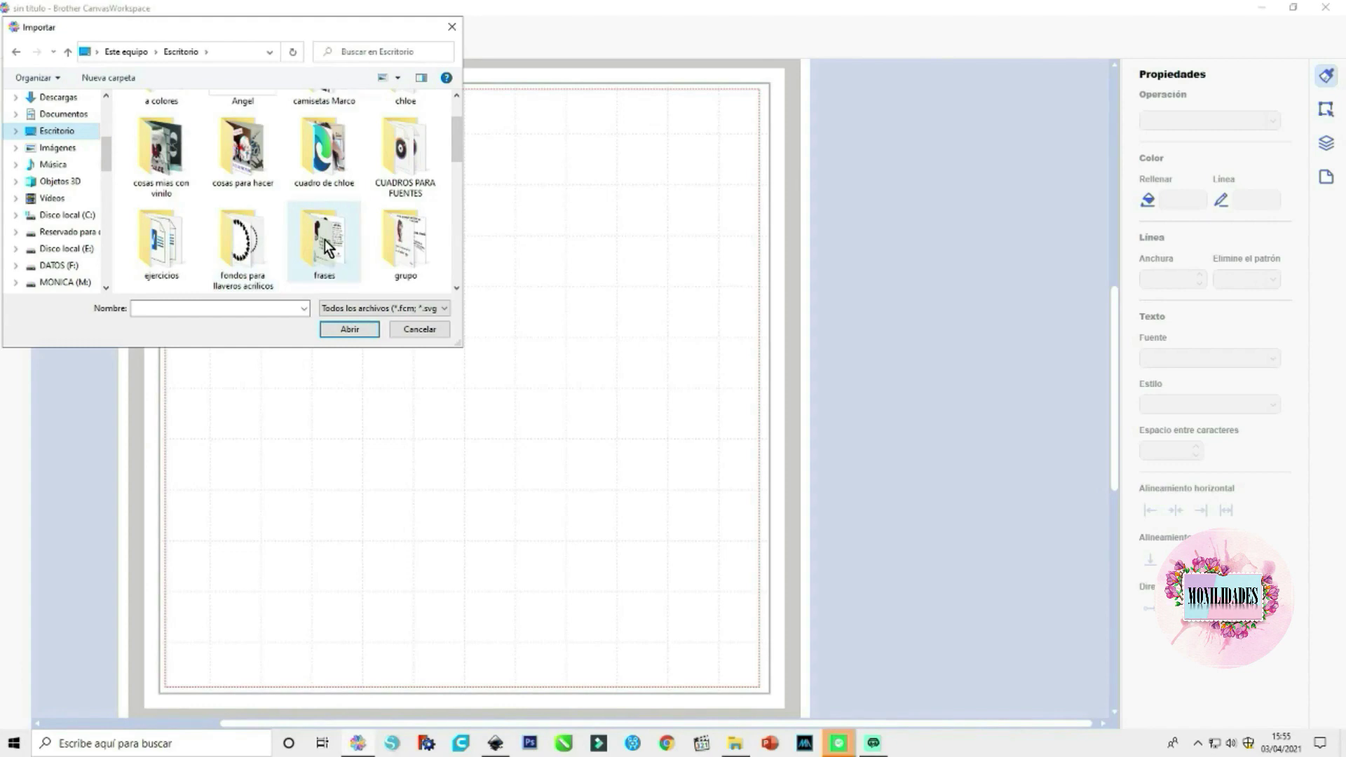
scroll(325, 240, down, 1)
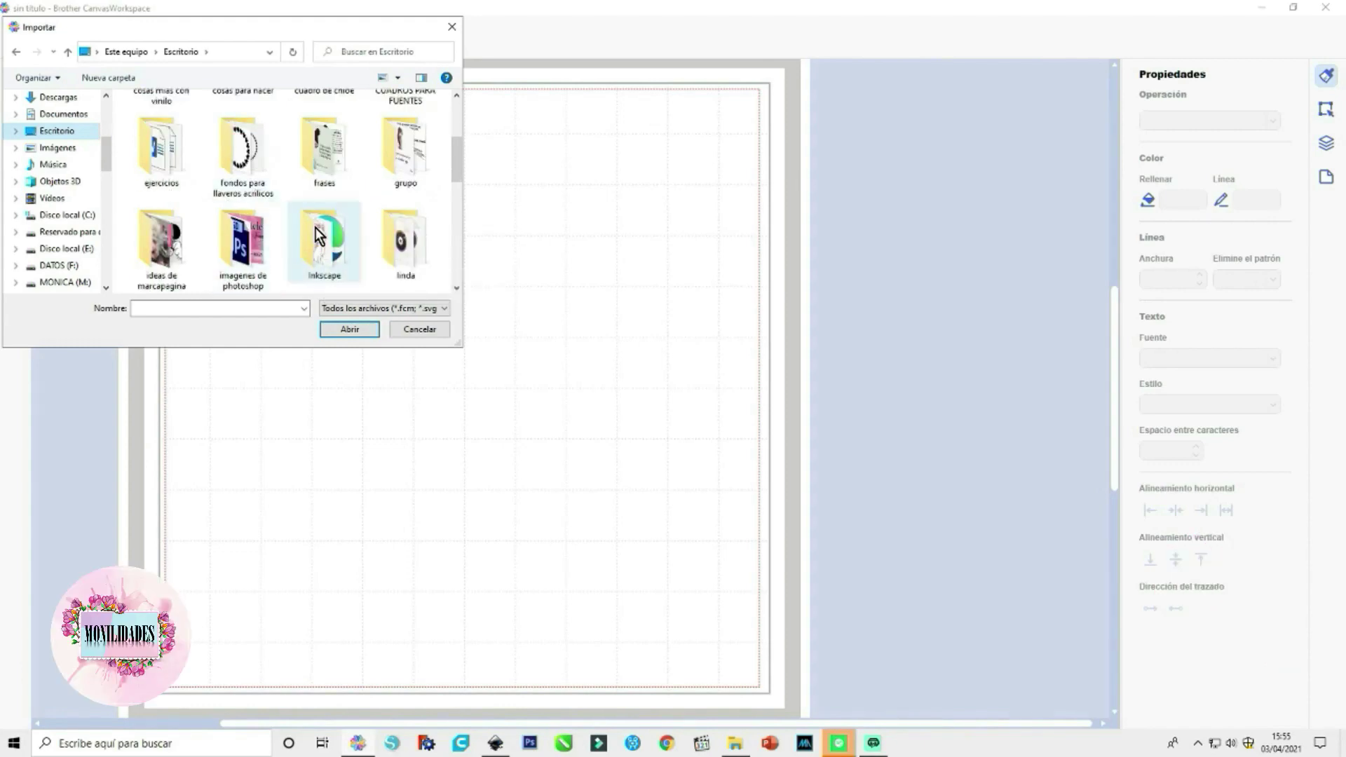
double_click(319, 235)
click(150, 227)
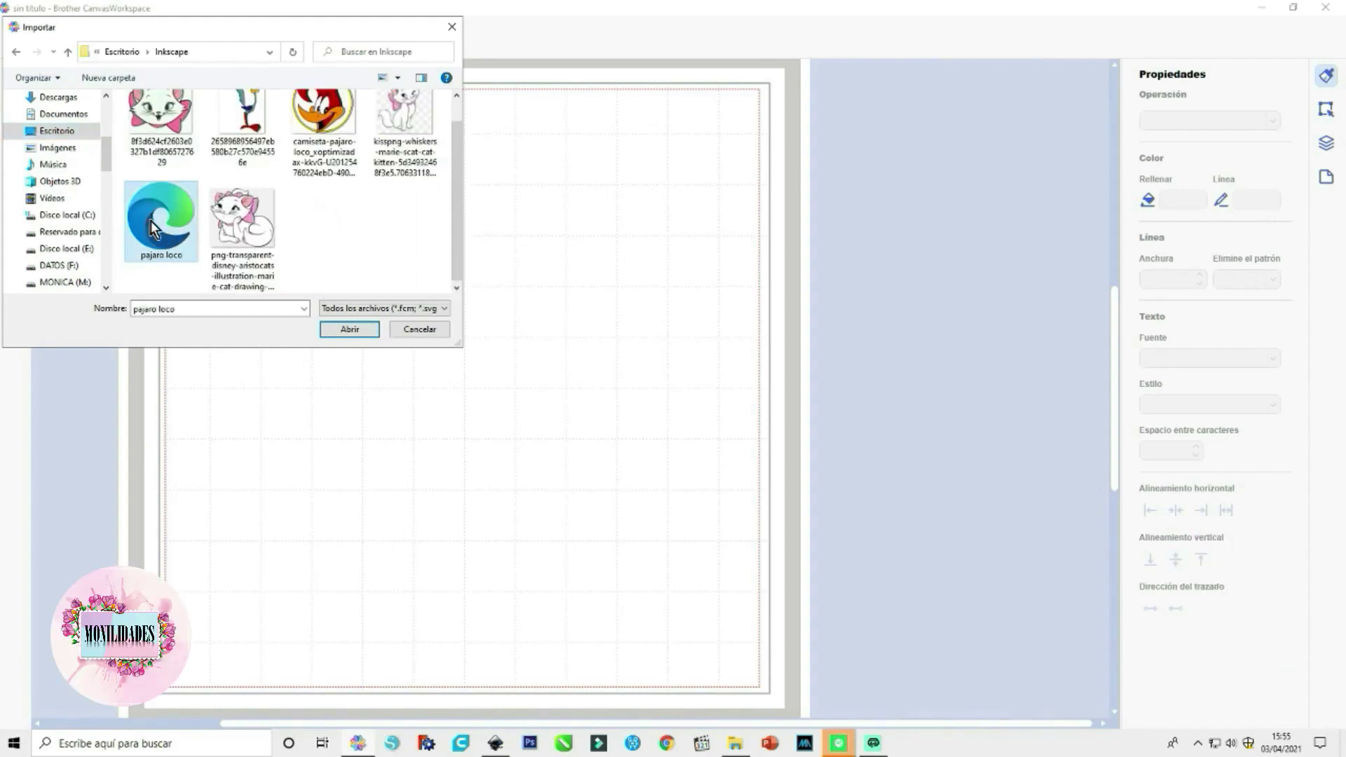
double_click(152, 227)
mouse_move(209, 382)
mouse_down()
mouse_move(367, 482)
mouse_move(342, 573)
mouse_move(282, 362)
mouse_move(151, 379)
mouse_move(334, 399)
mouse_move(376, 519)
mouse_move(340, 567)
mouse_up()
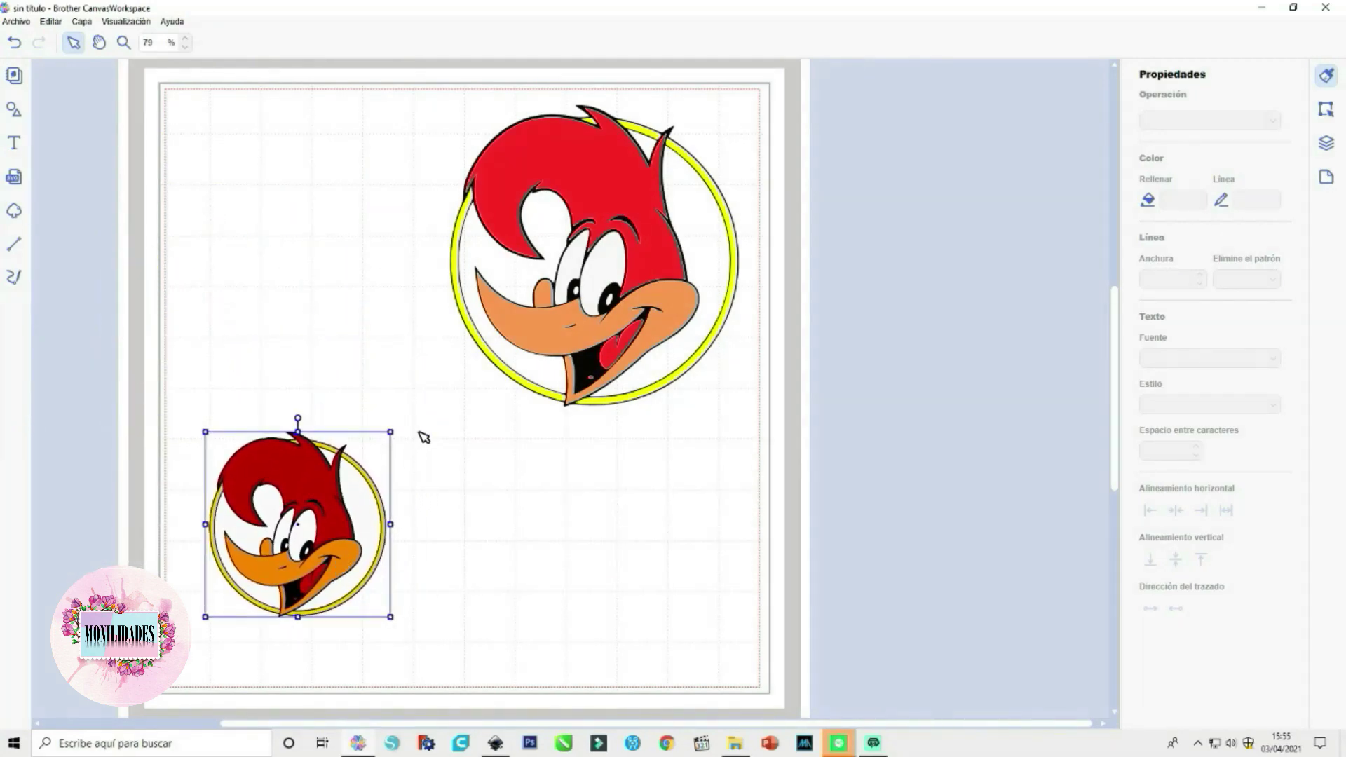
Undo an accidental hair move and delete the small duplicate woodpecker
click(569, 176)
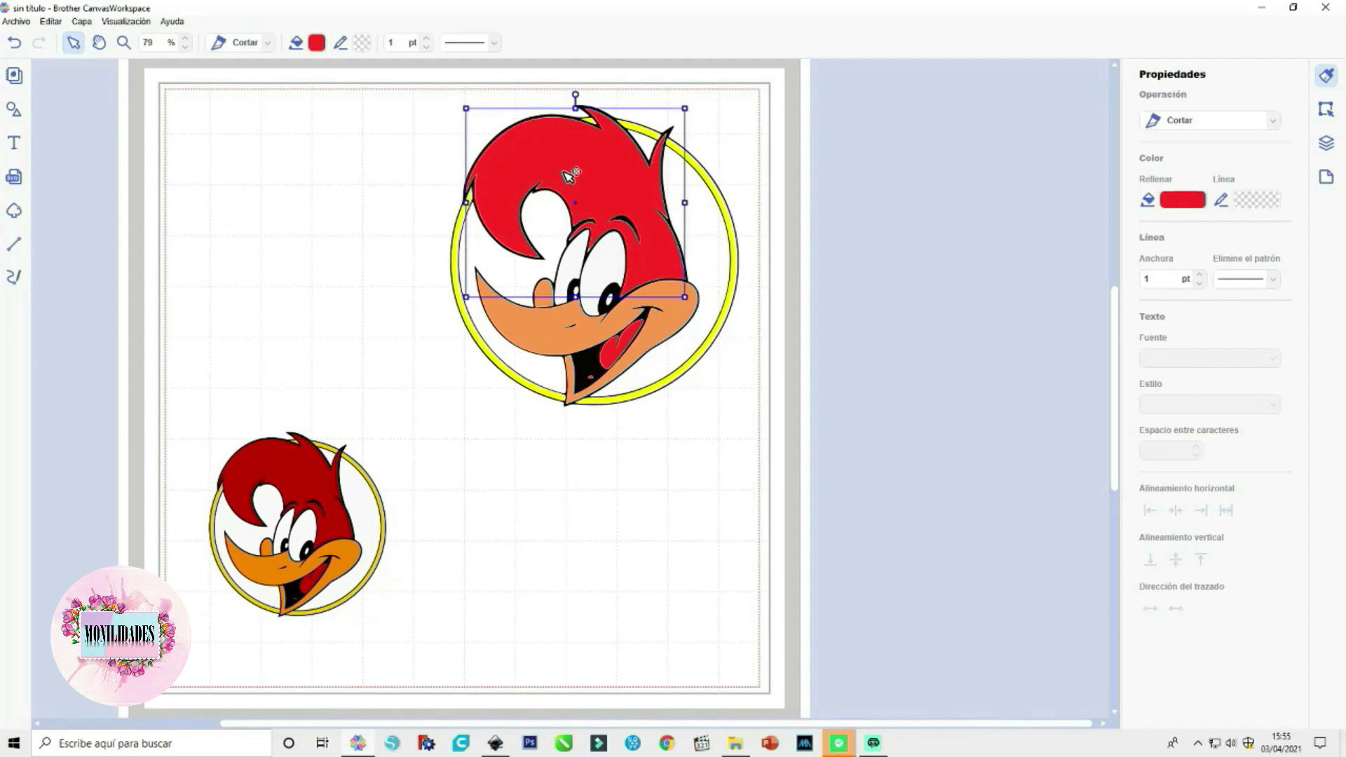
drag(569, 176, 322, 205)
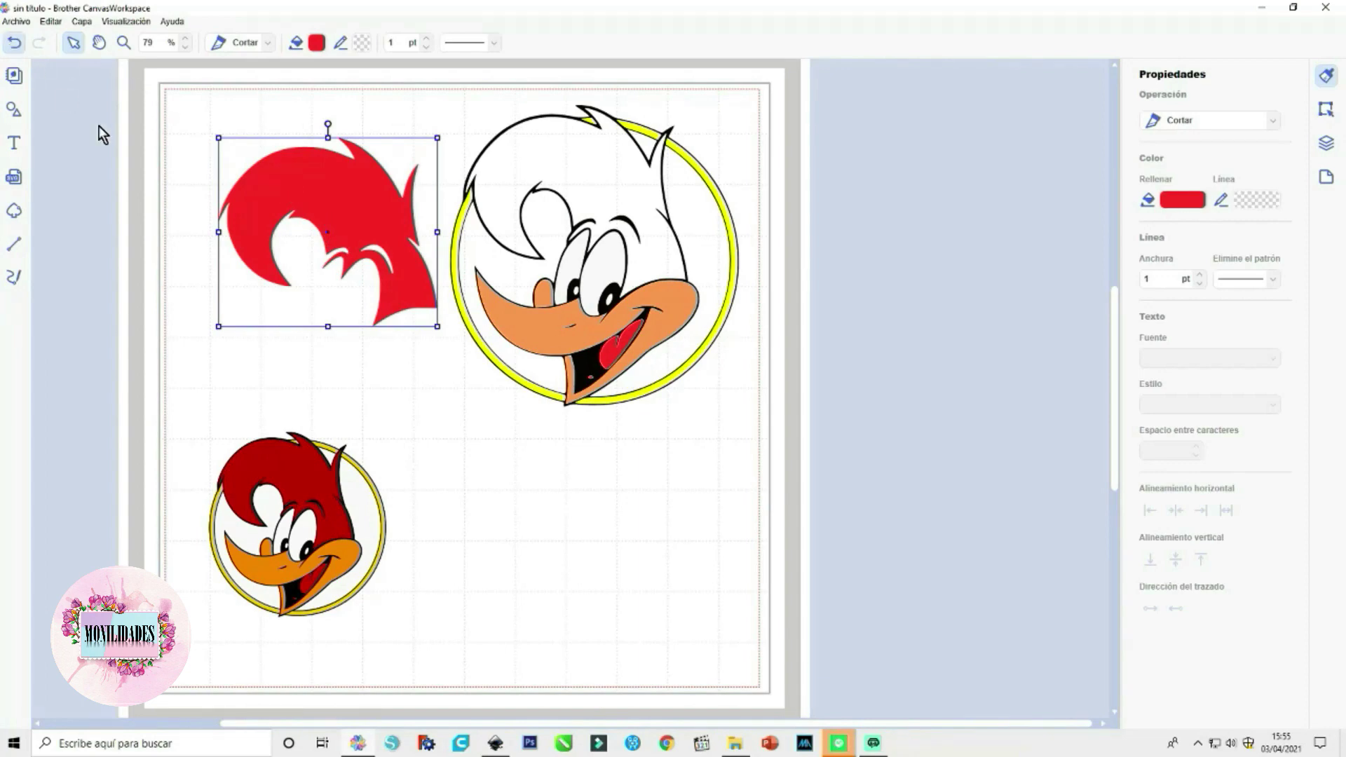
key(ctrl+z)
click(307, 470)
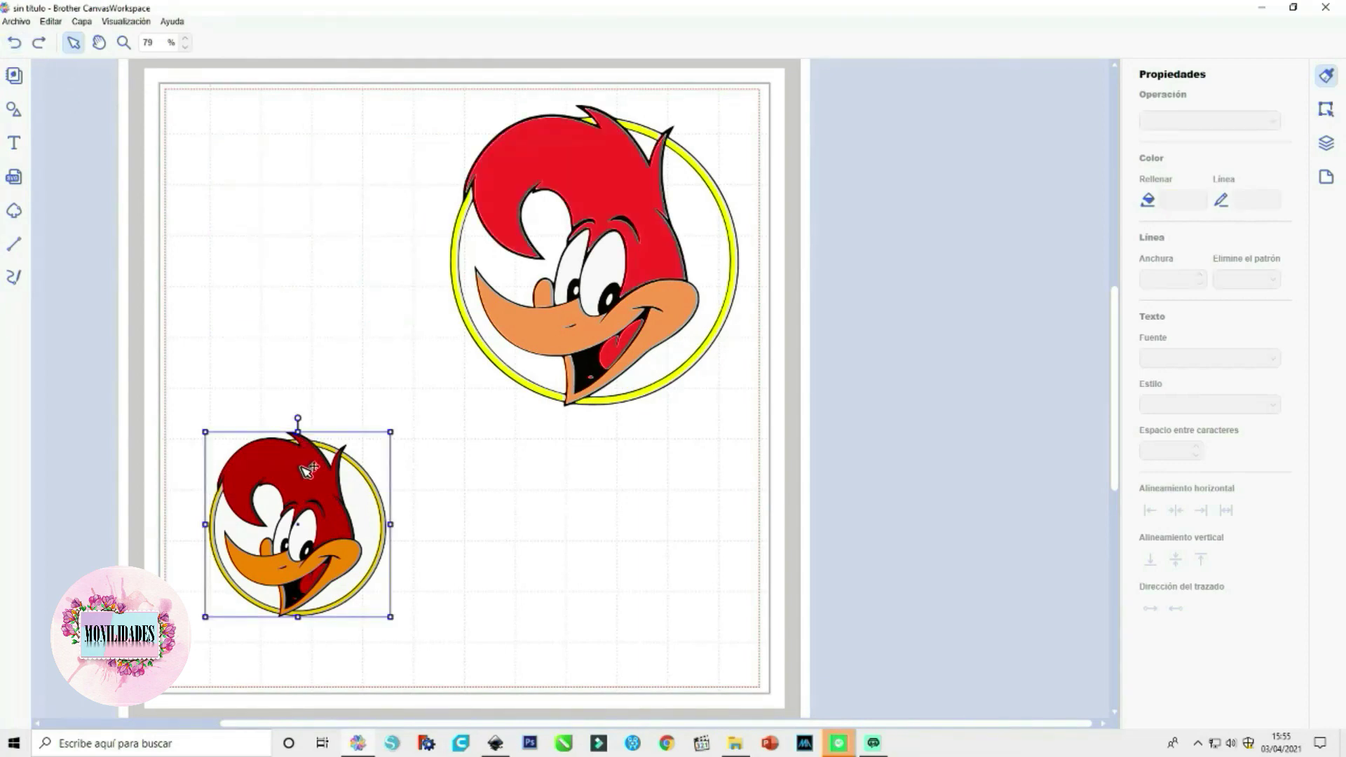
key(Delete)
Move the large woodpecker left and down on the mat and enlarge it
drag(470, 109, 740, 397)
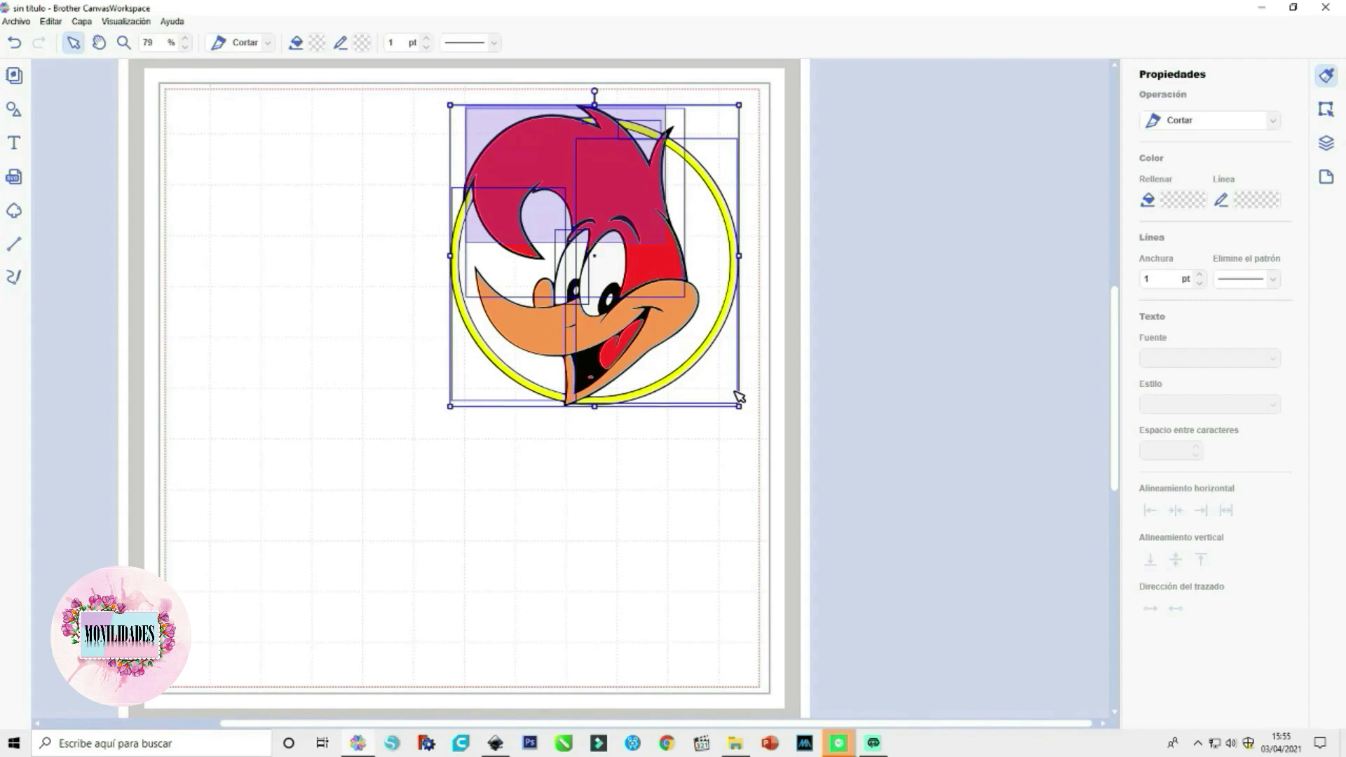
mouse_move(657, 224)
mouse_down()
mouse_move(449, 300)
mouse_move(461, 290)
mouse_up()
drag(542, 473, 677, 589)
Group the red hair, tongue and mouth shapes together
click(784, 515)
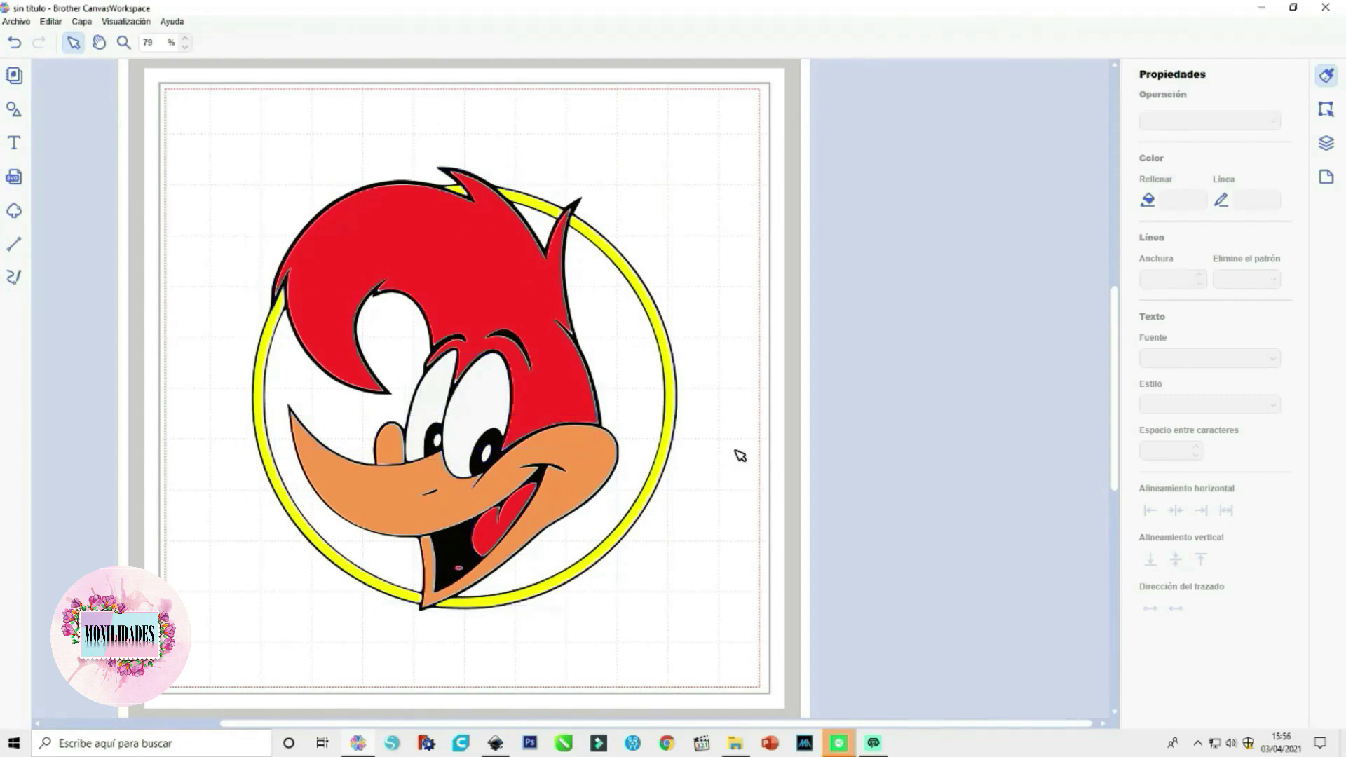
click(513, 292)
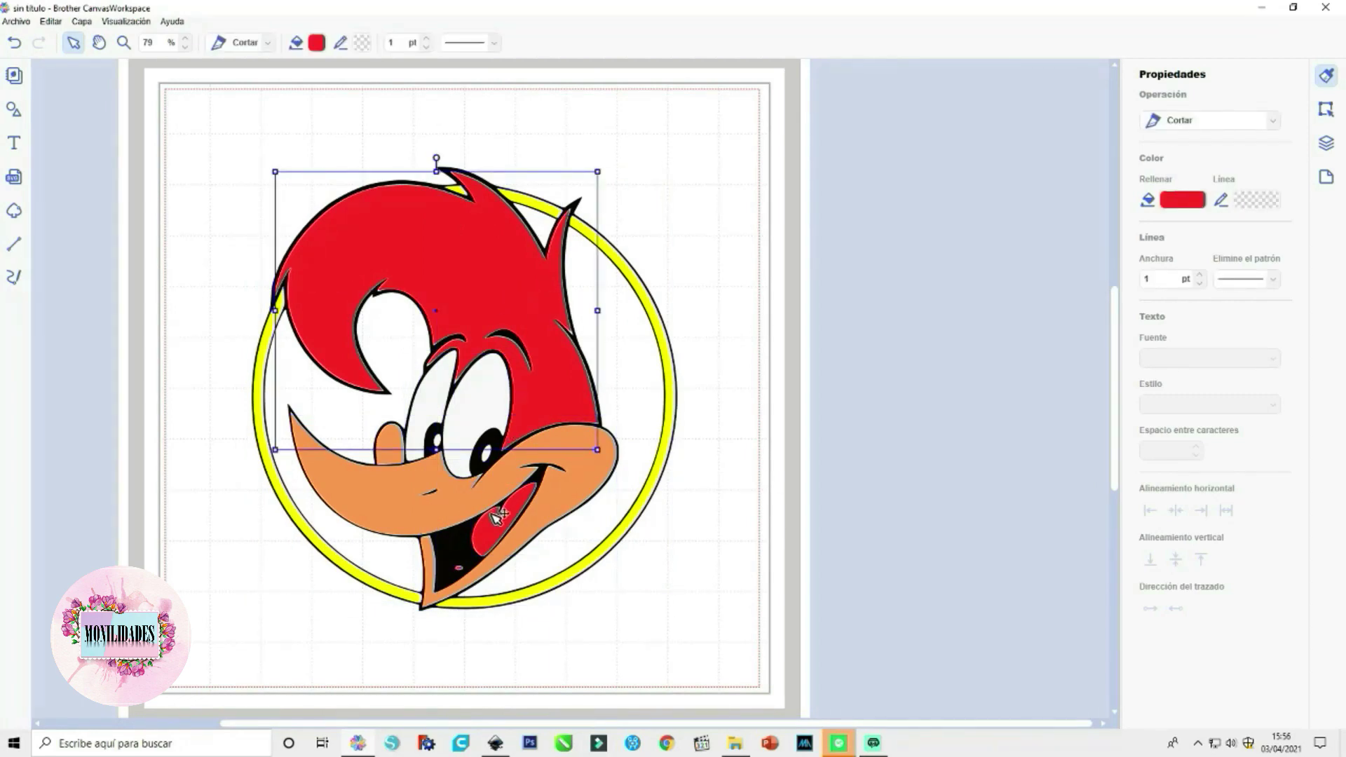
shift+click(496, 535)
shift+click(462, 566)
right_click(465, 571)
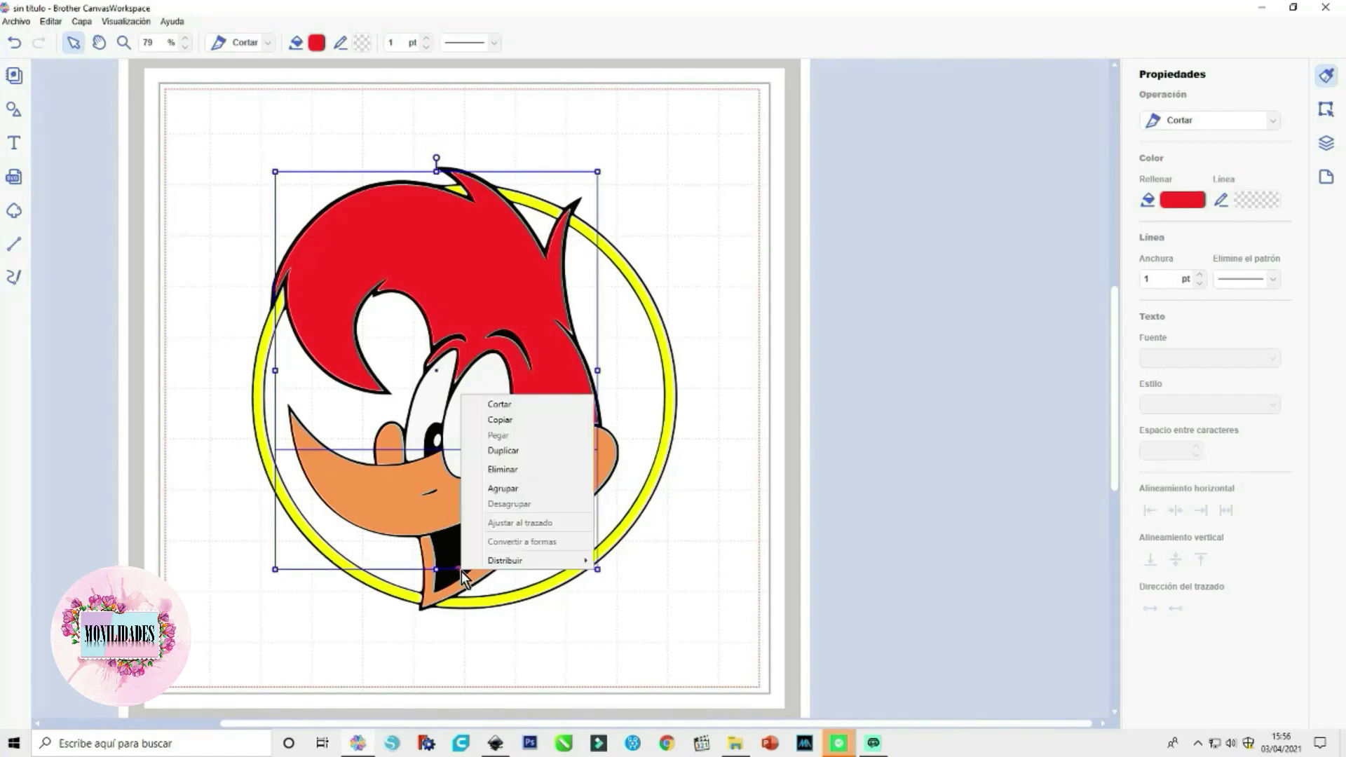
click(517, 499)
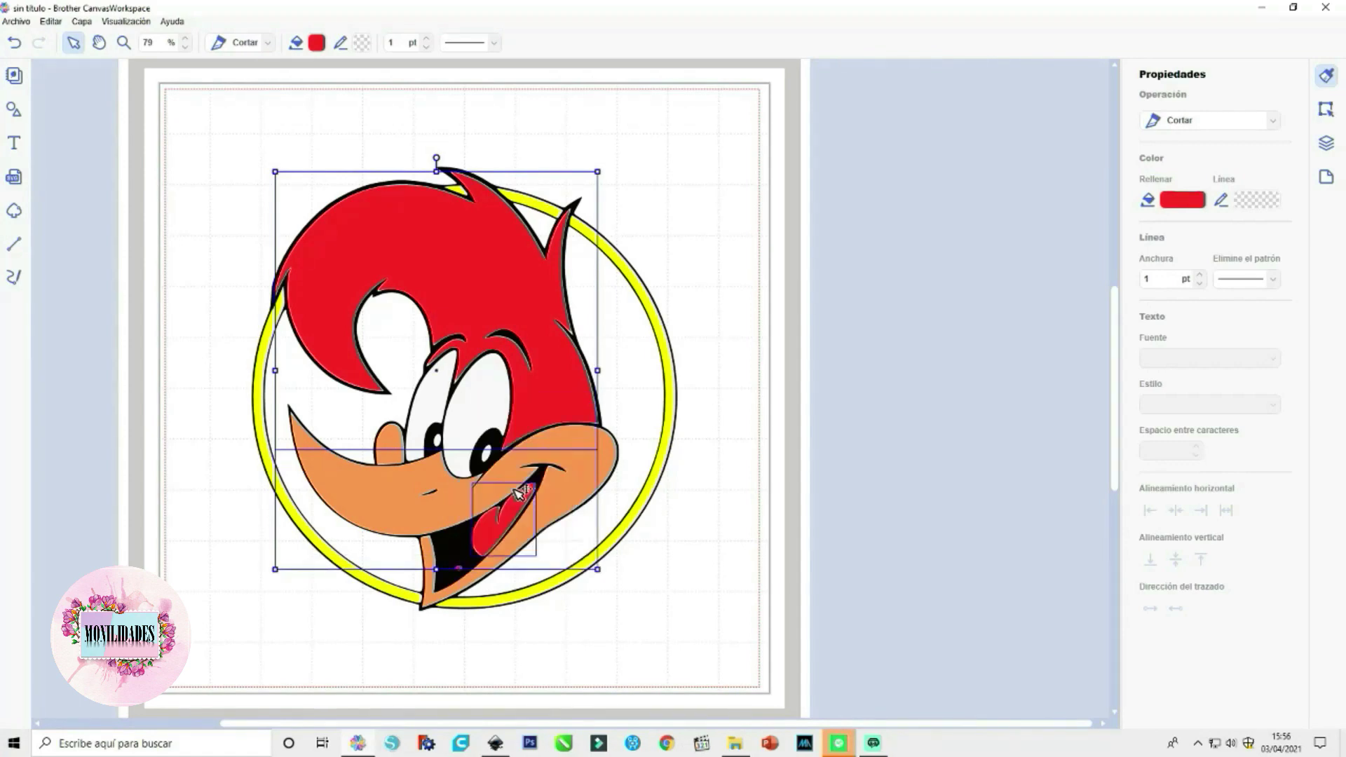
Group the orange beak shapes, then group the two eye shapes separately
click(393, 491)
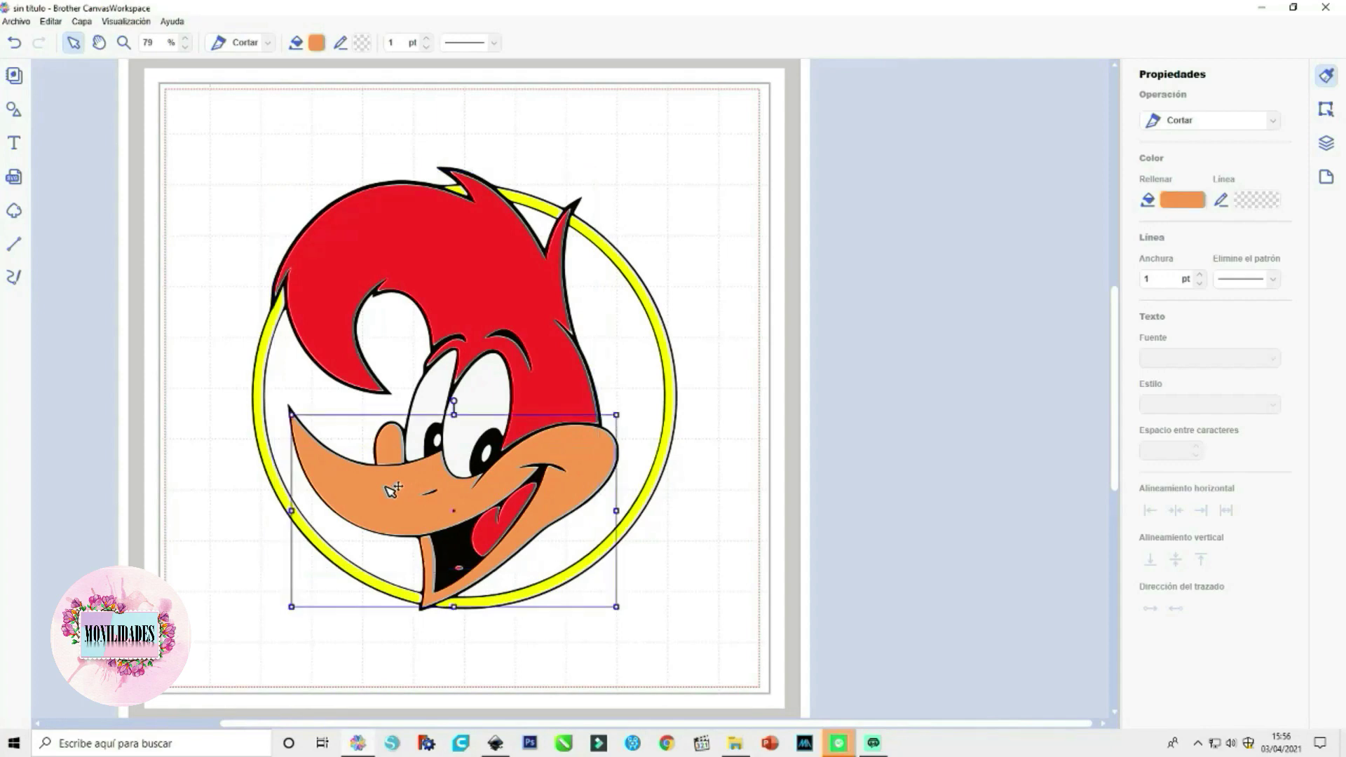
right_click(386, 449)
click(441, 542)
click(494, 397)
click(438, 421)
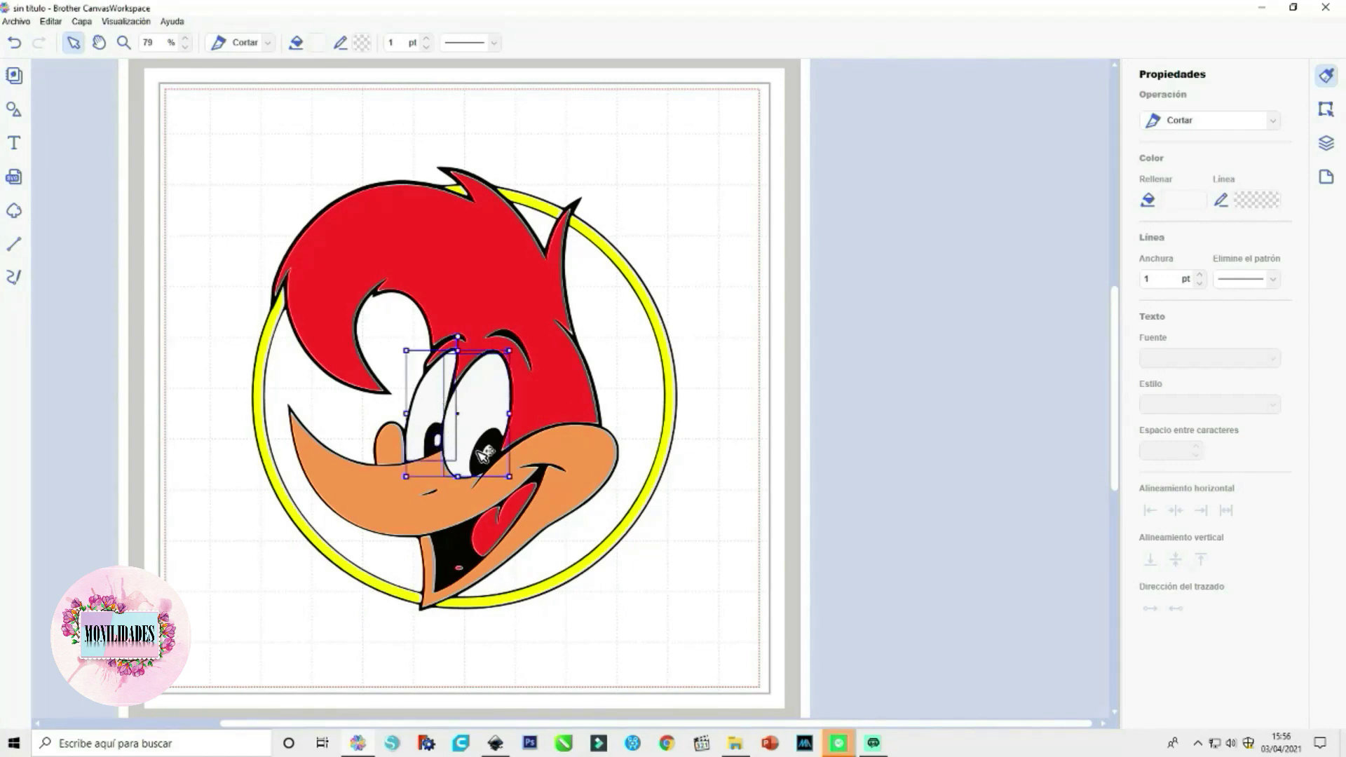
right_click(477, 407)
click(540, 500)
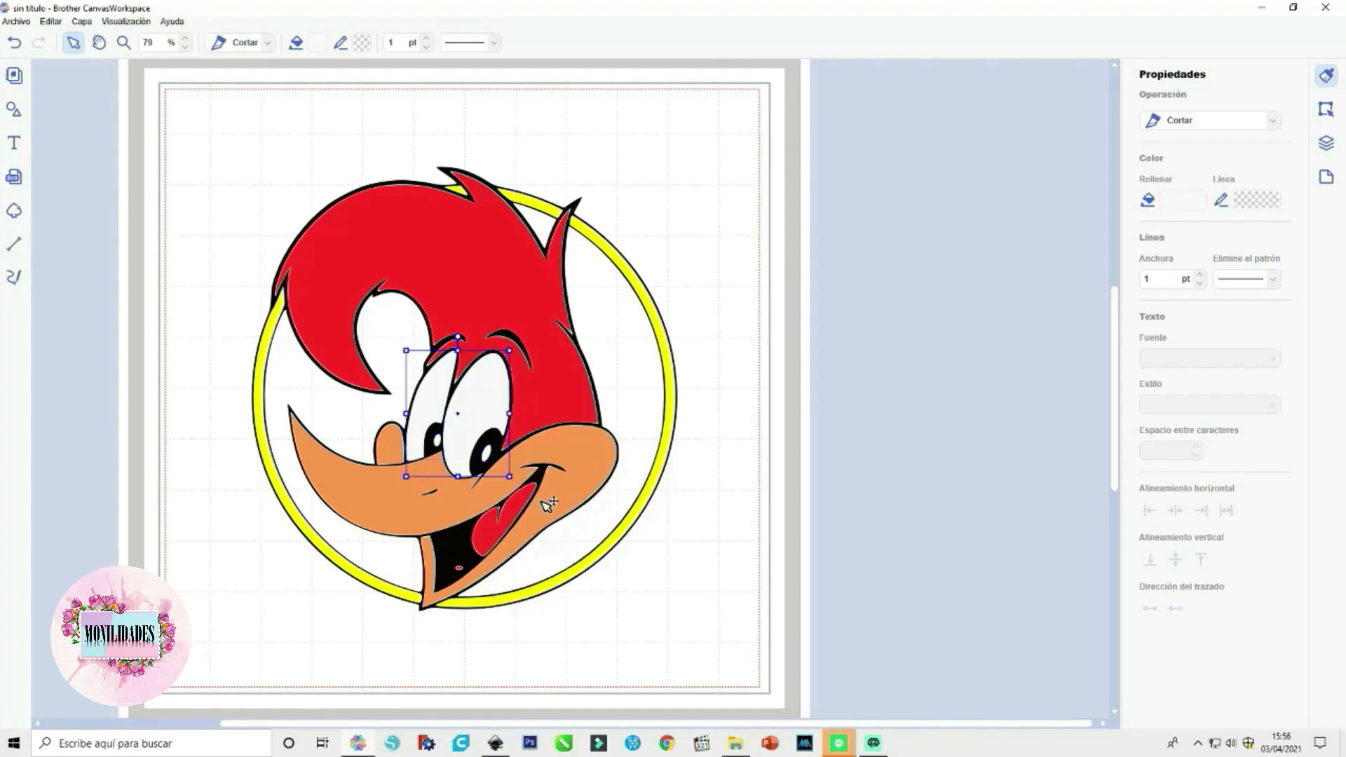
Select the three yellow ring pieces
click(656, 491)
click(491, 198)
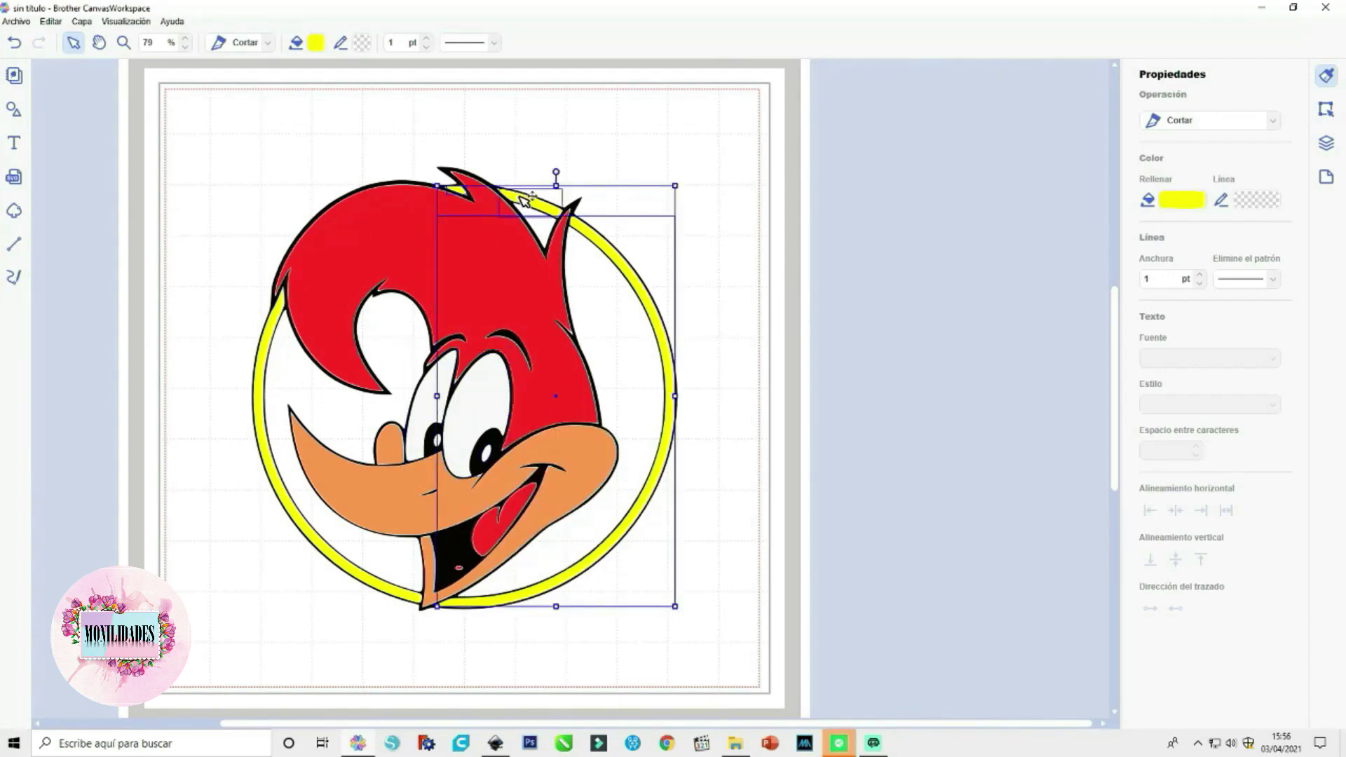
shift+click(265, 366)
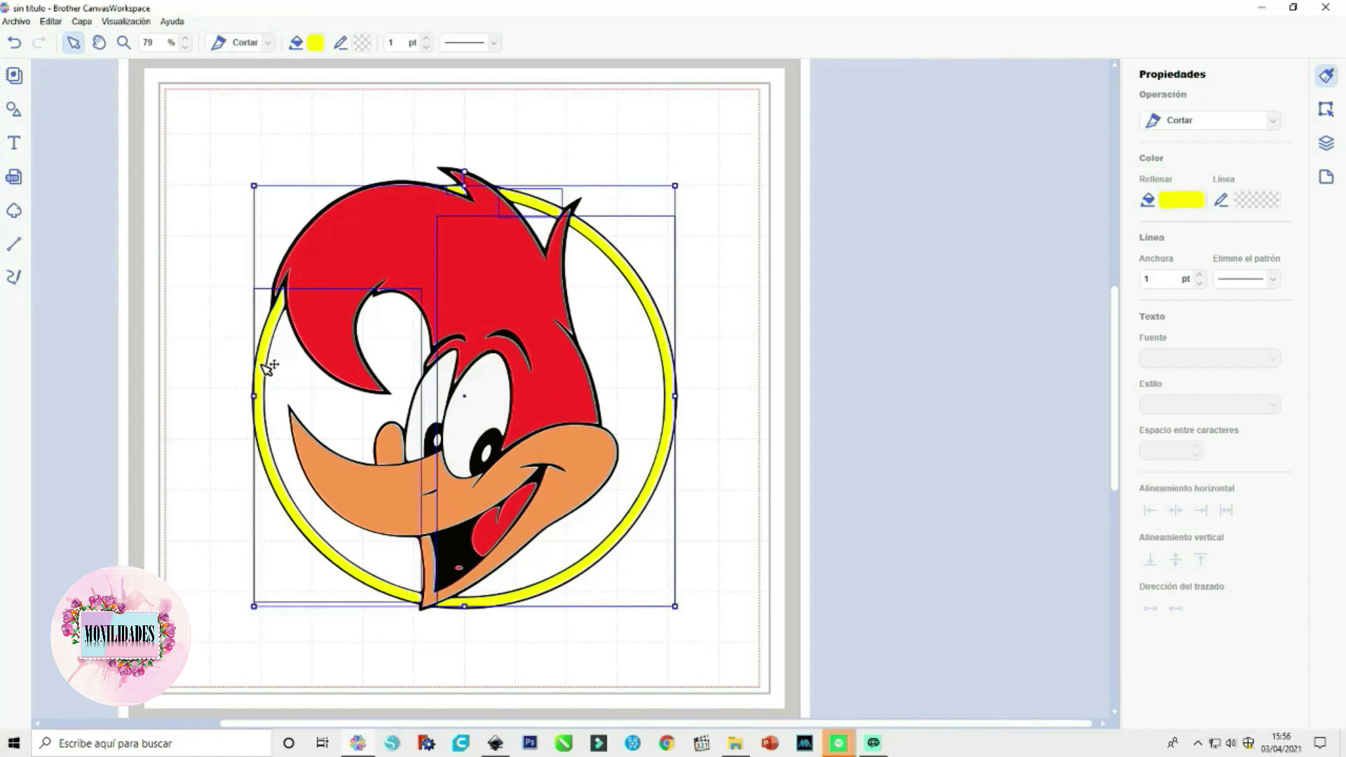
Group the yellow ring, test by dragging ring, hair and beak apart, then undo
right_click(268, 369)
click(308, 460)
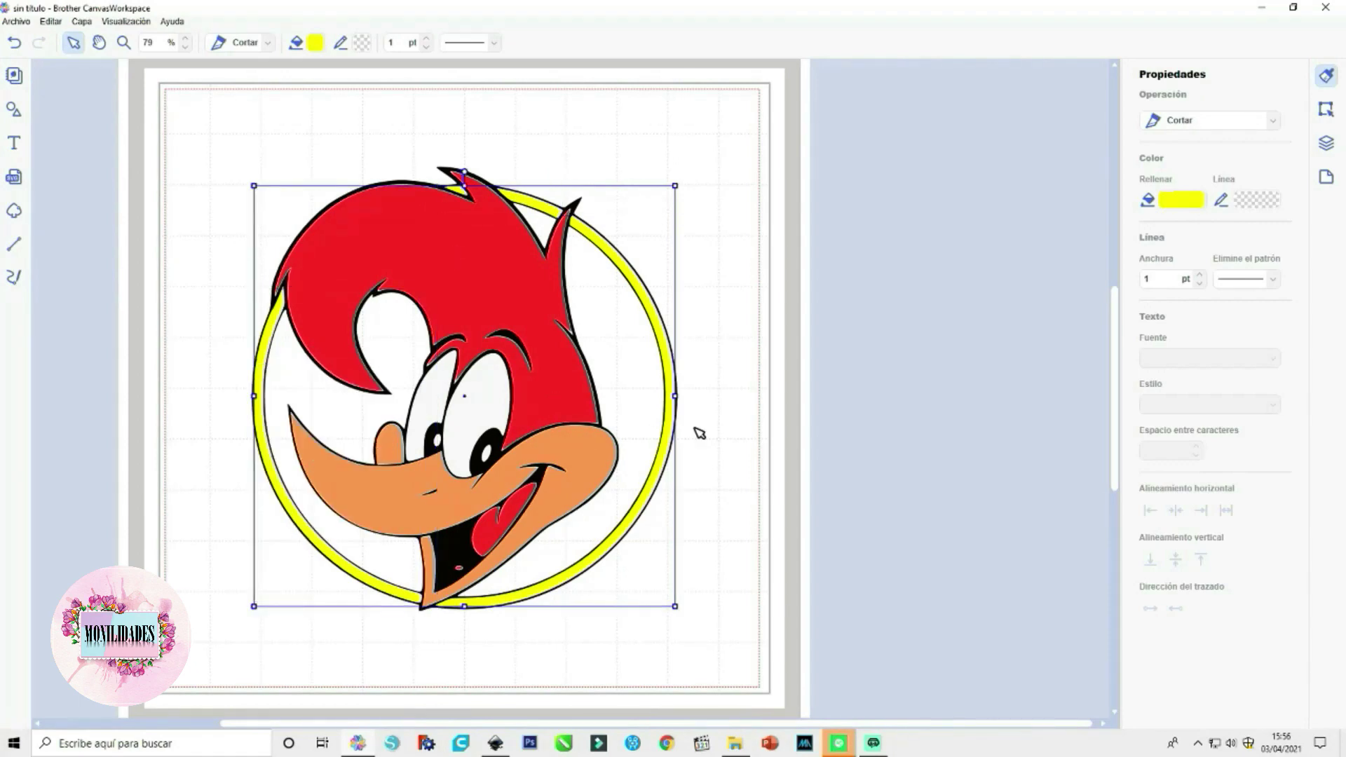
click(766, 416)
mouse_move(677, 377)
mouse_down()
mouse_move(1041, 379)
mouse_move(1114, 413)
mouse_up()
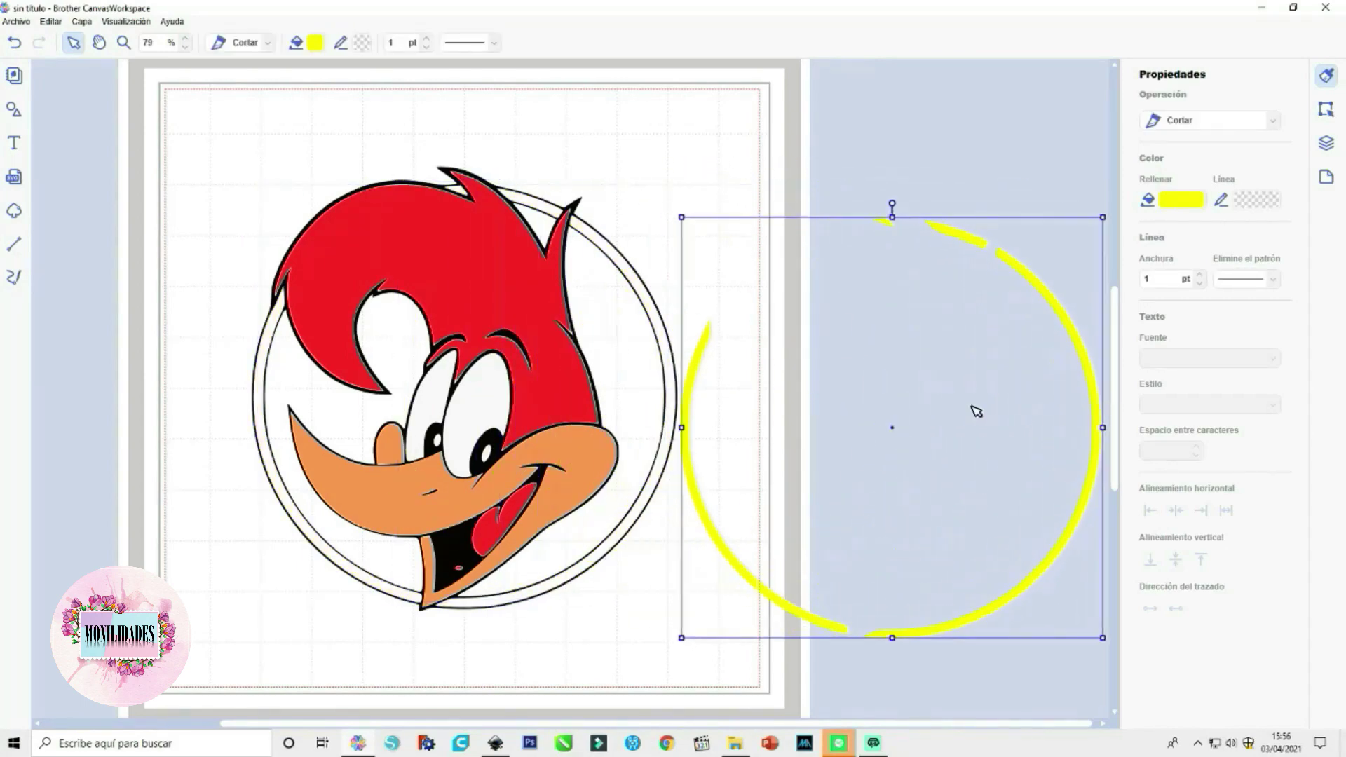
mouse_move(515, 326)
mouse_down()
mouse_move(804, 262)
mouse_move(931, 289)
mouse_up()
mouse_move(557, 467)
mouse_down()
mouse_move(438, 505)
mouse_move(345, 324)
mouse_move(655, 180)
mouse_move(659, 114)
mouse_up()
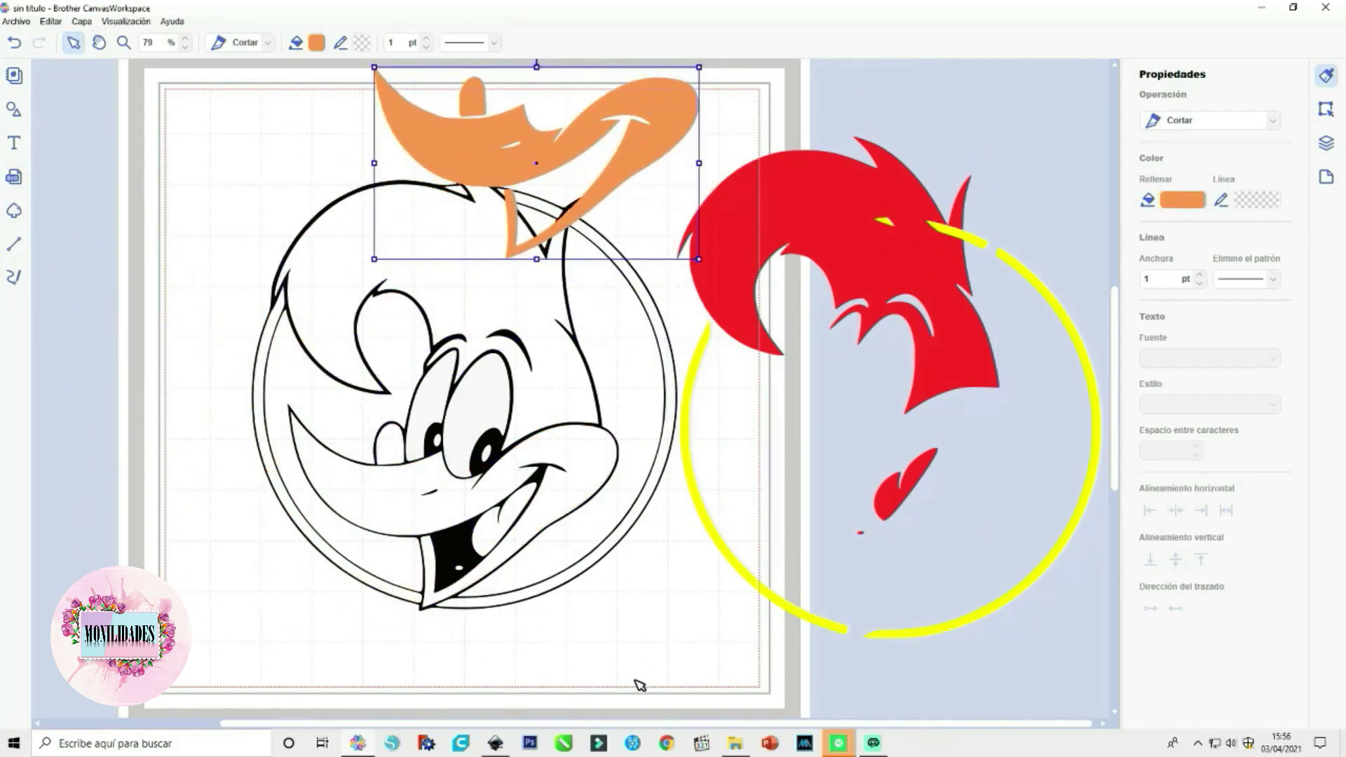
click(15, 43)
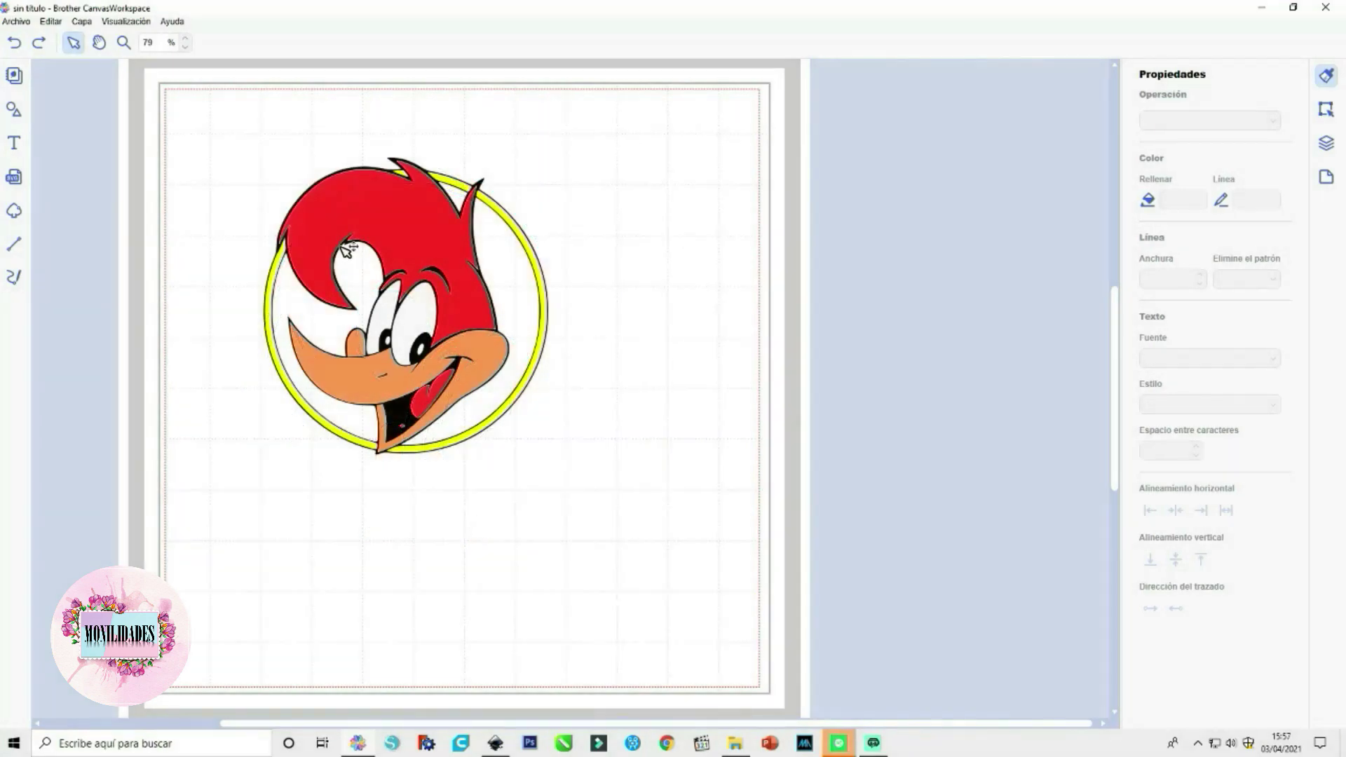
Group all woodpecker parts into one piece and move it up-left on the mat
drag(271, 150, 637, 451)
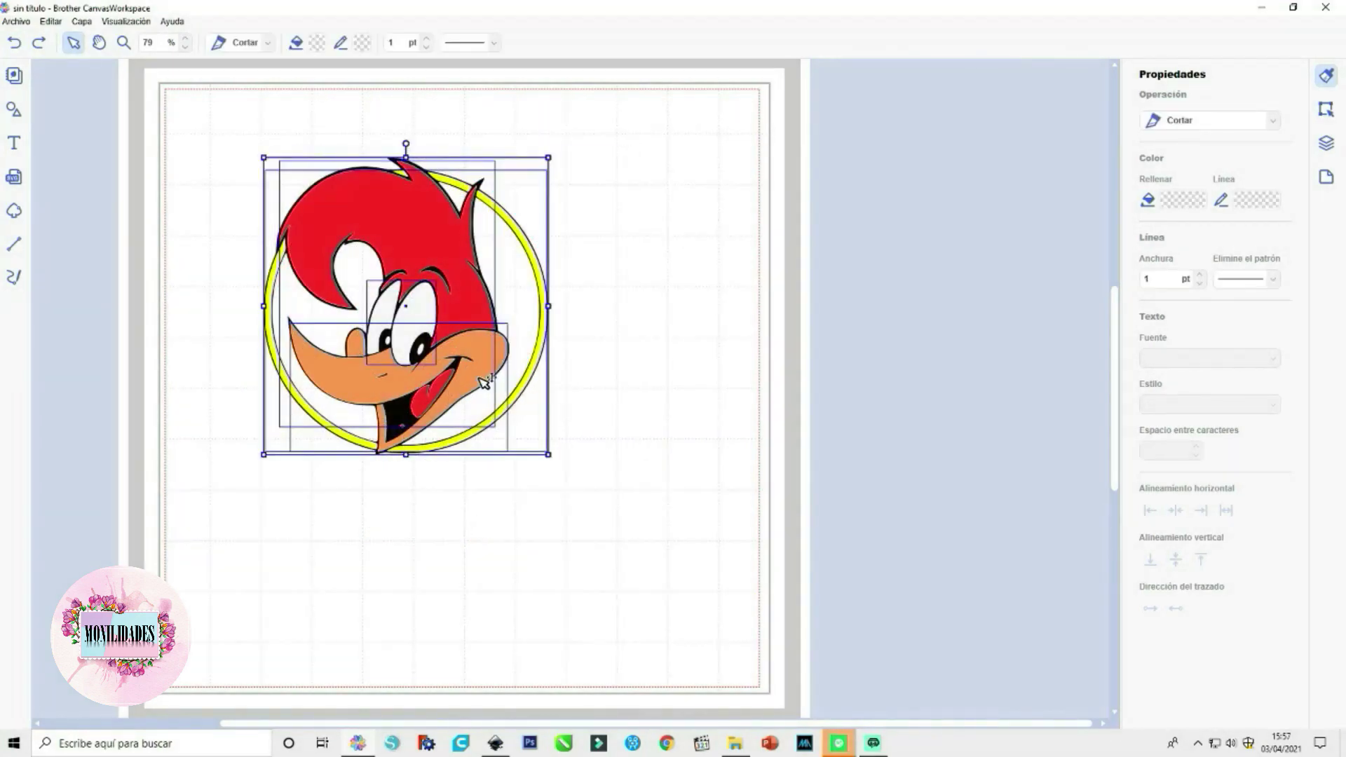
right_click(484, 382)
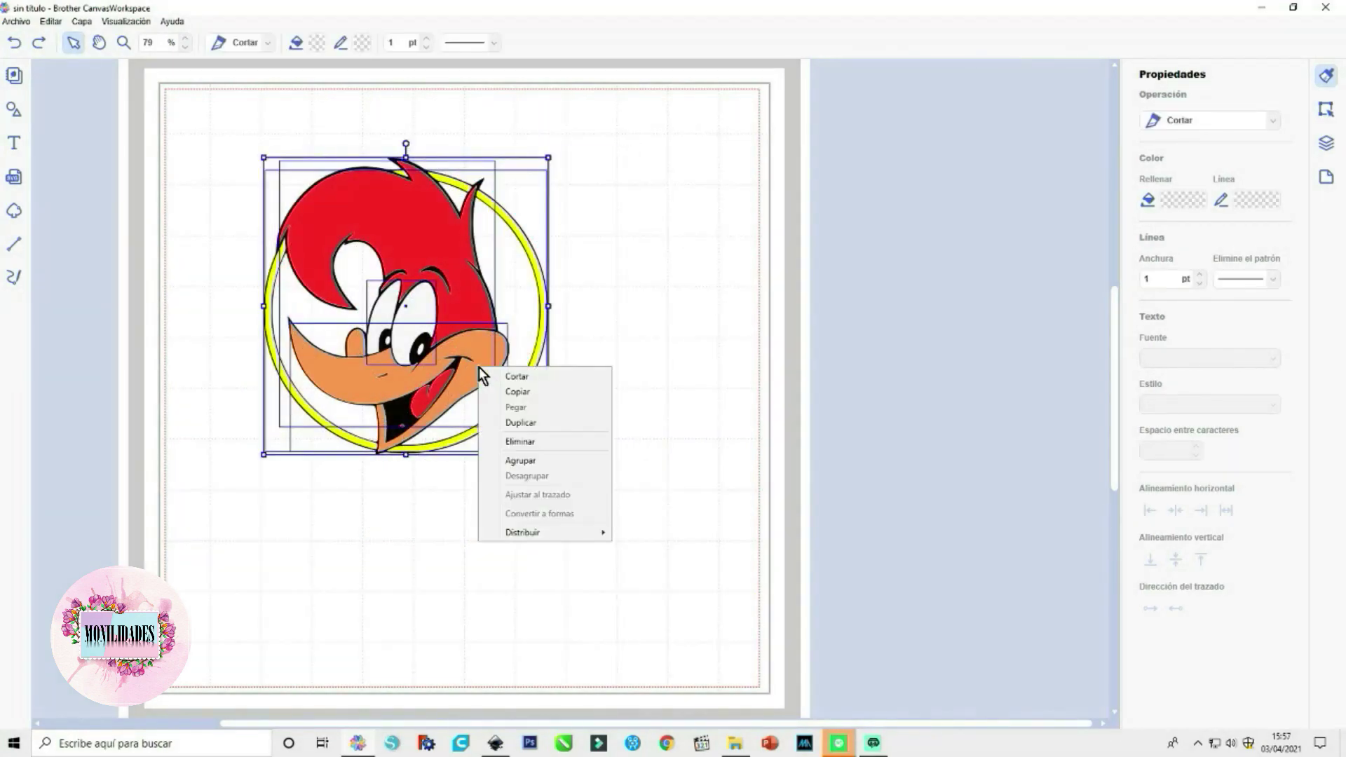
click(542, 461)
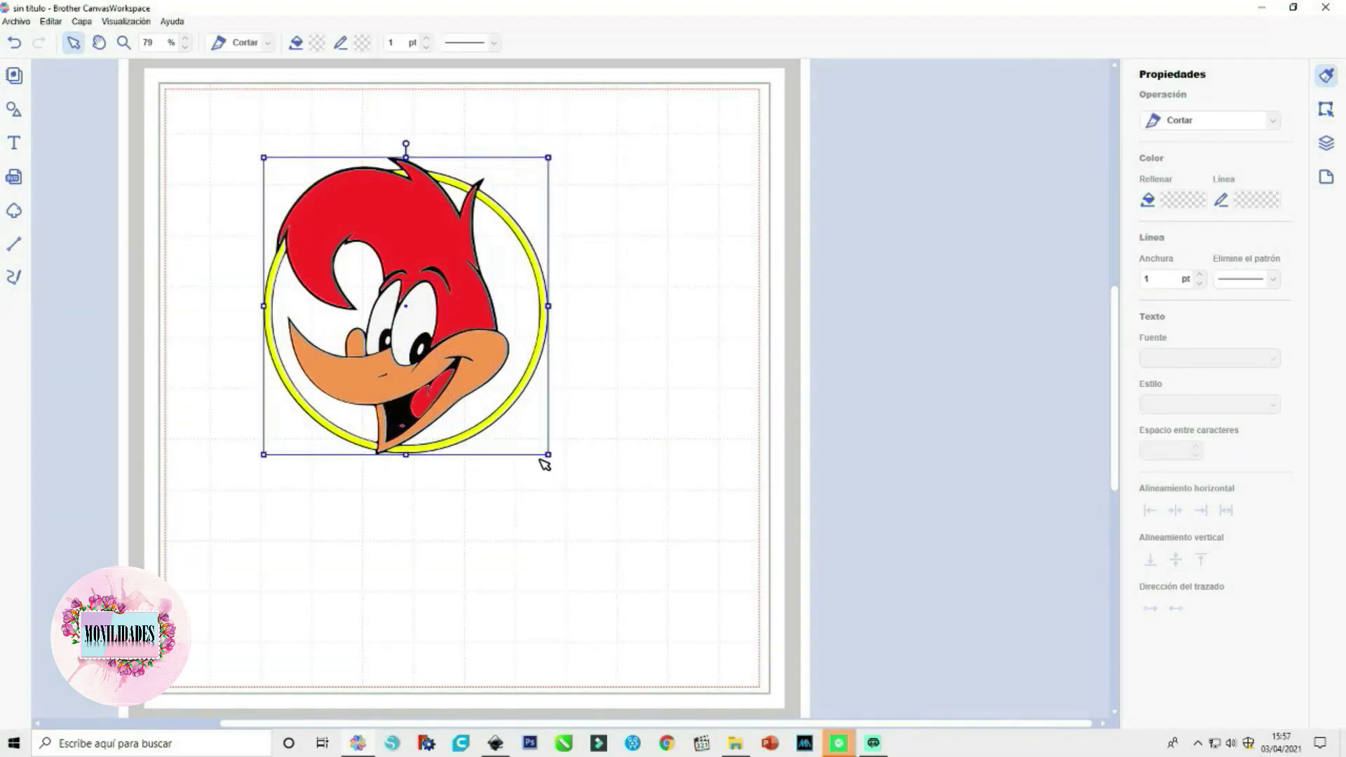
click(235, 133)
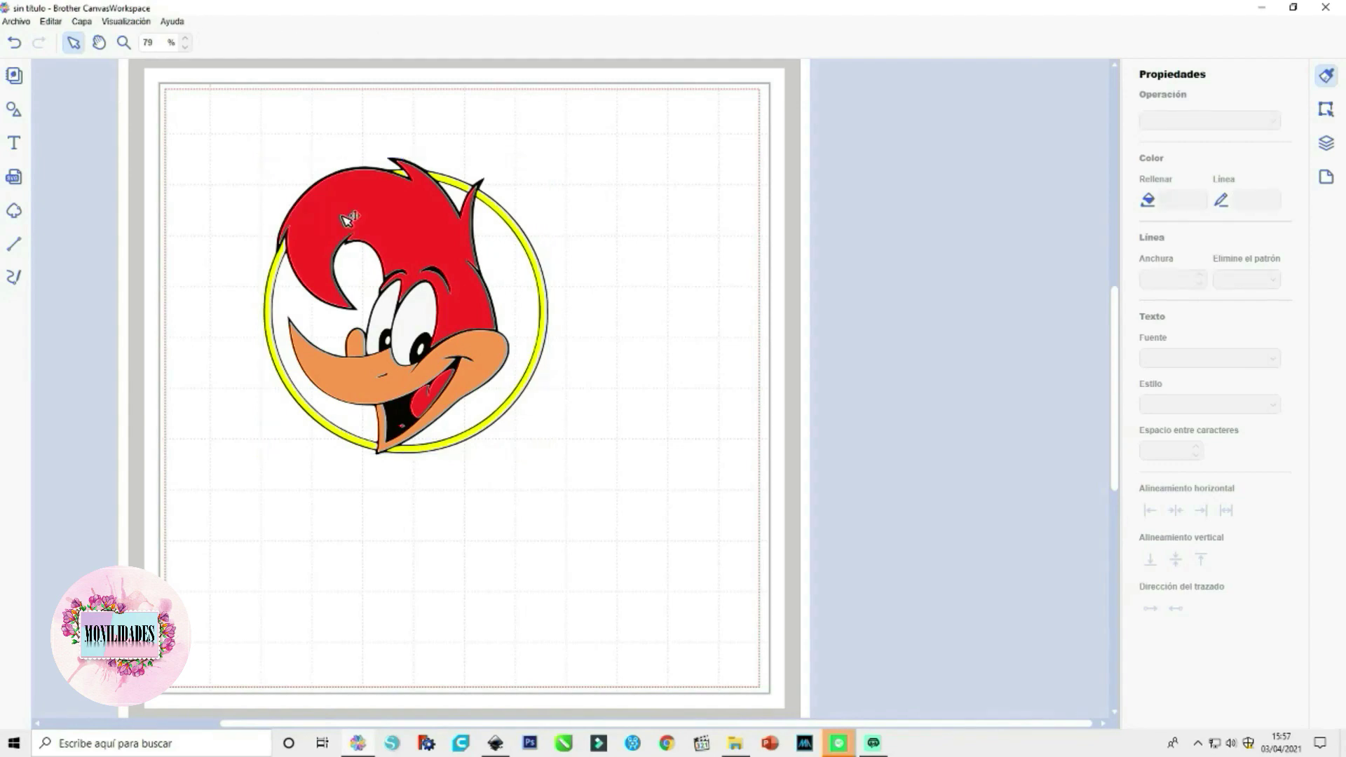
drag(349, 208, 325, 167)
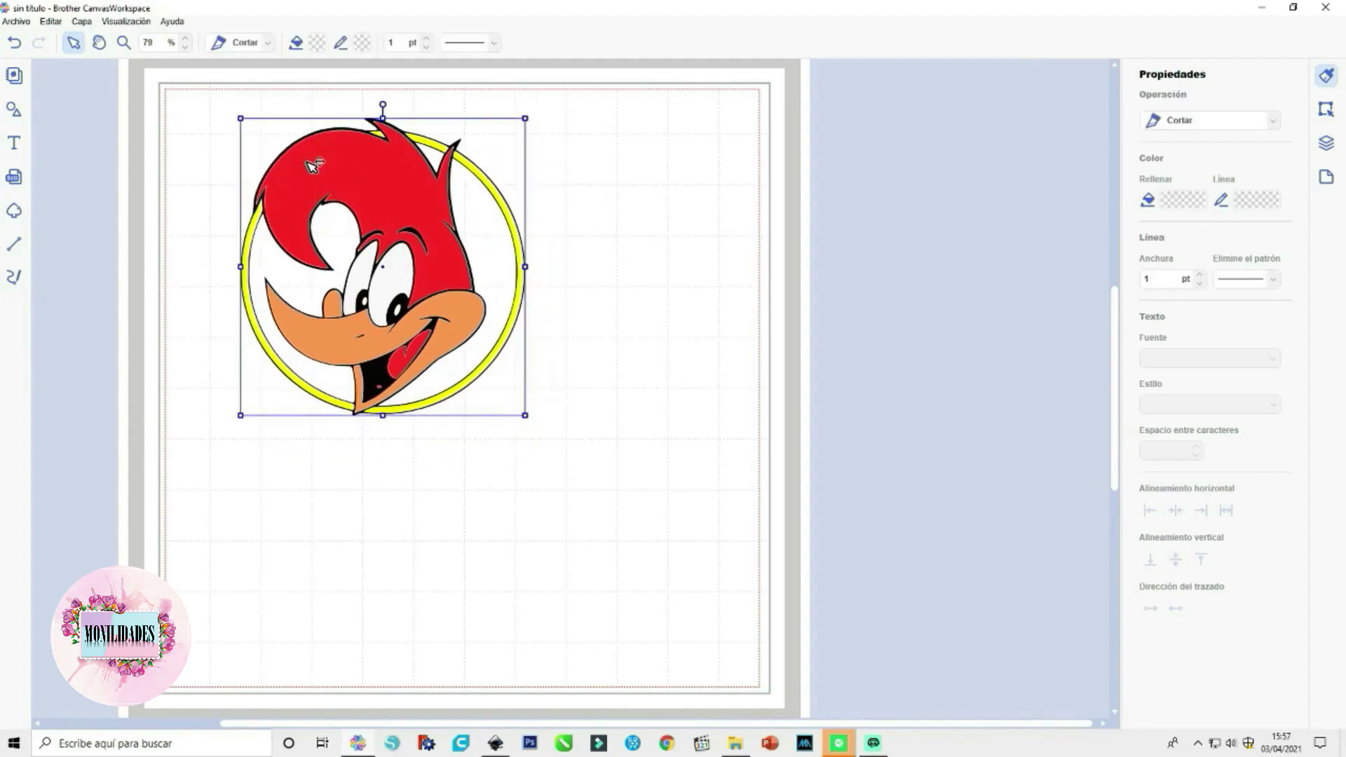
In Save As, browse to M: > DISEÑO DE LA BROTHER > diseños mios > camisetas
click(20, 23)
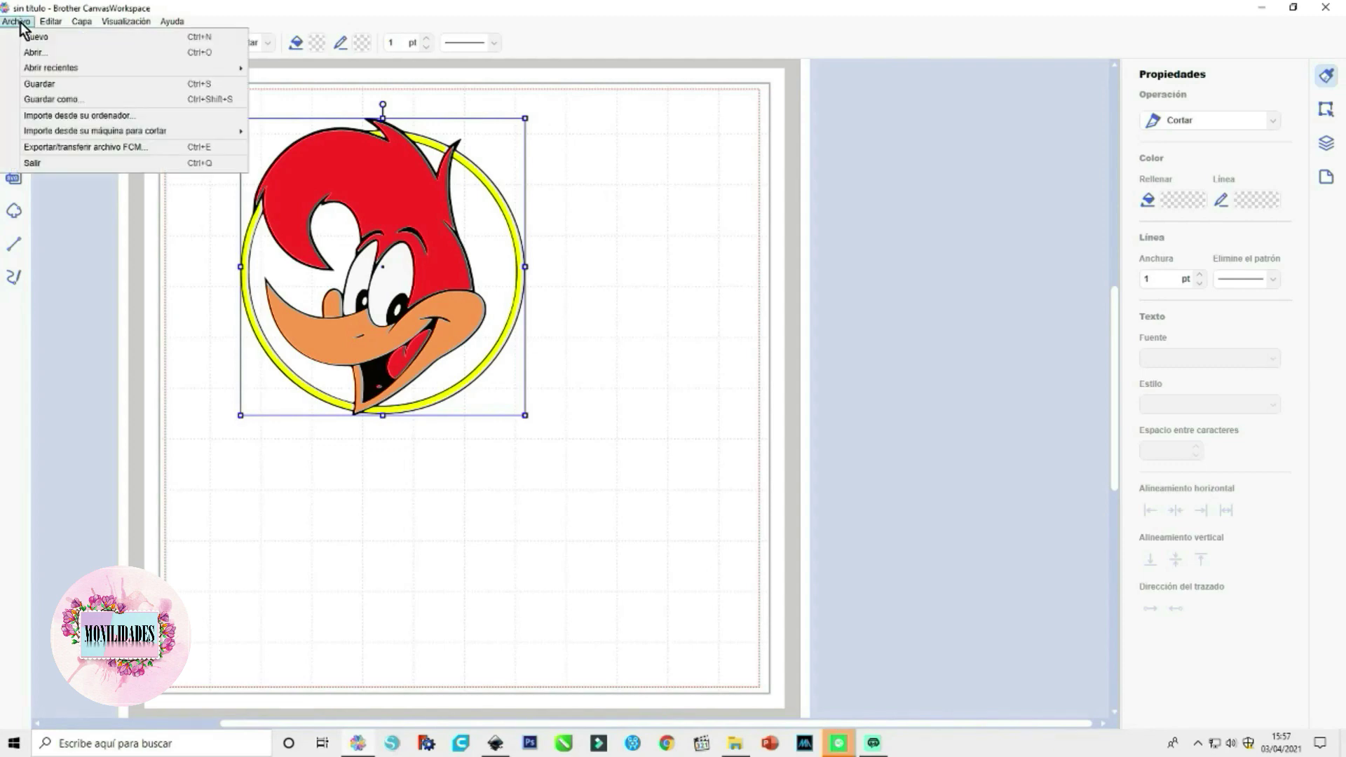
click(49, 99)
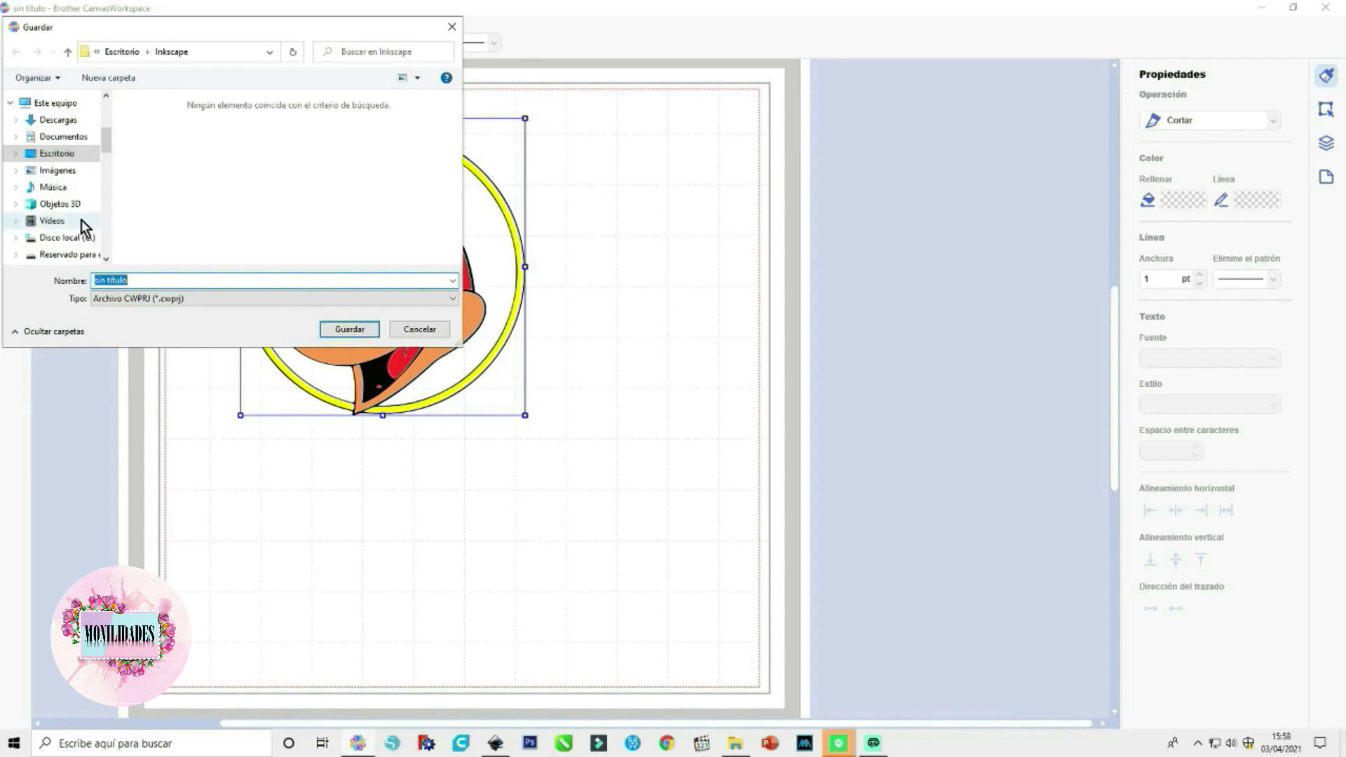
scroll(81, 220, down, 1)
scroll(82, 220, down, 1)
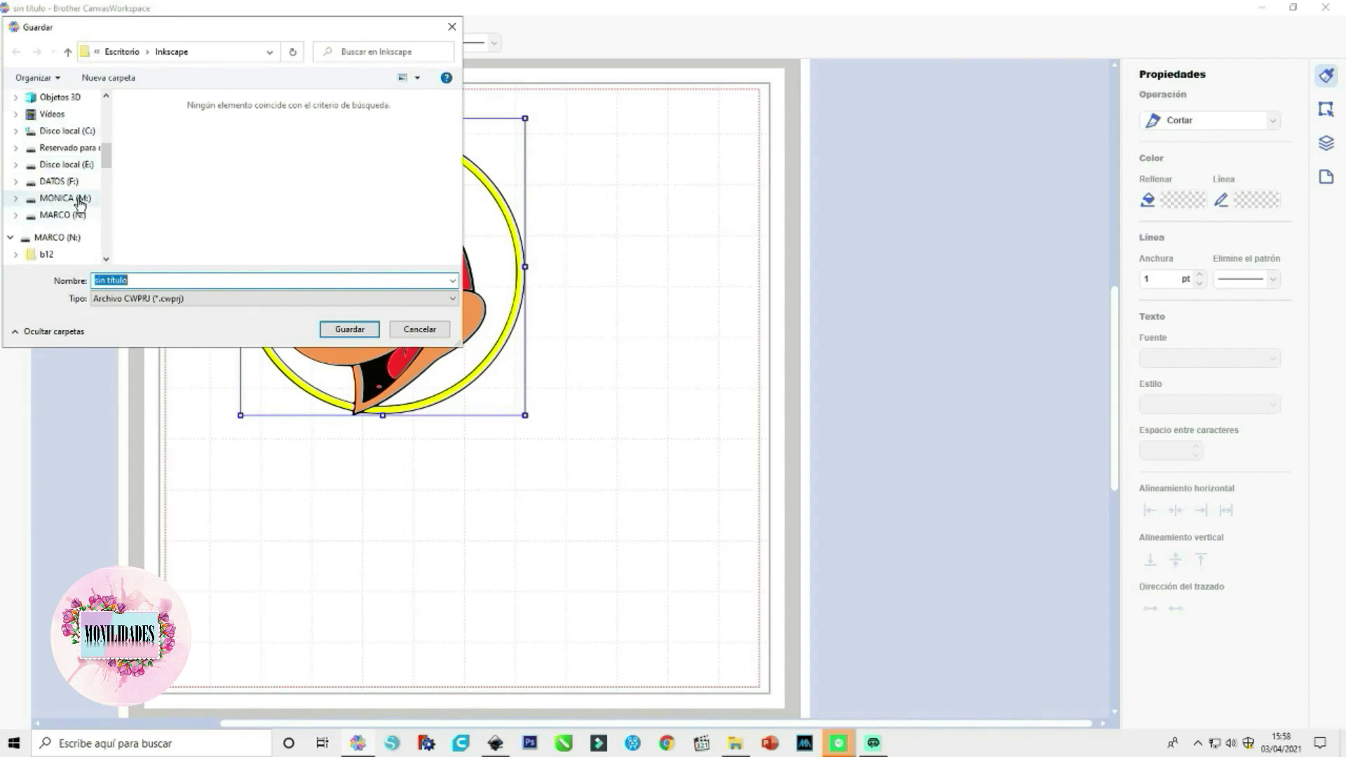
click(79, 200)
double_click(199, 131)
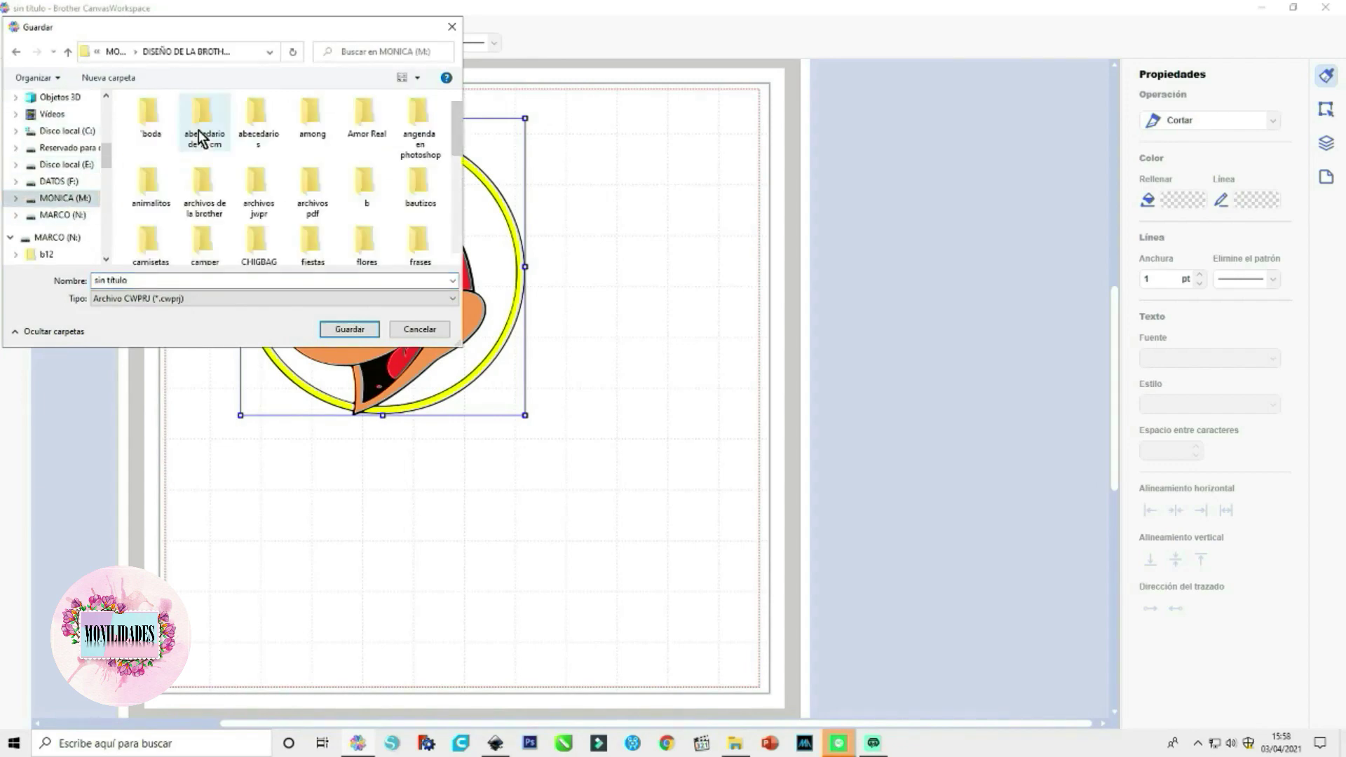
click(422, 247)
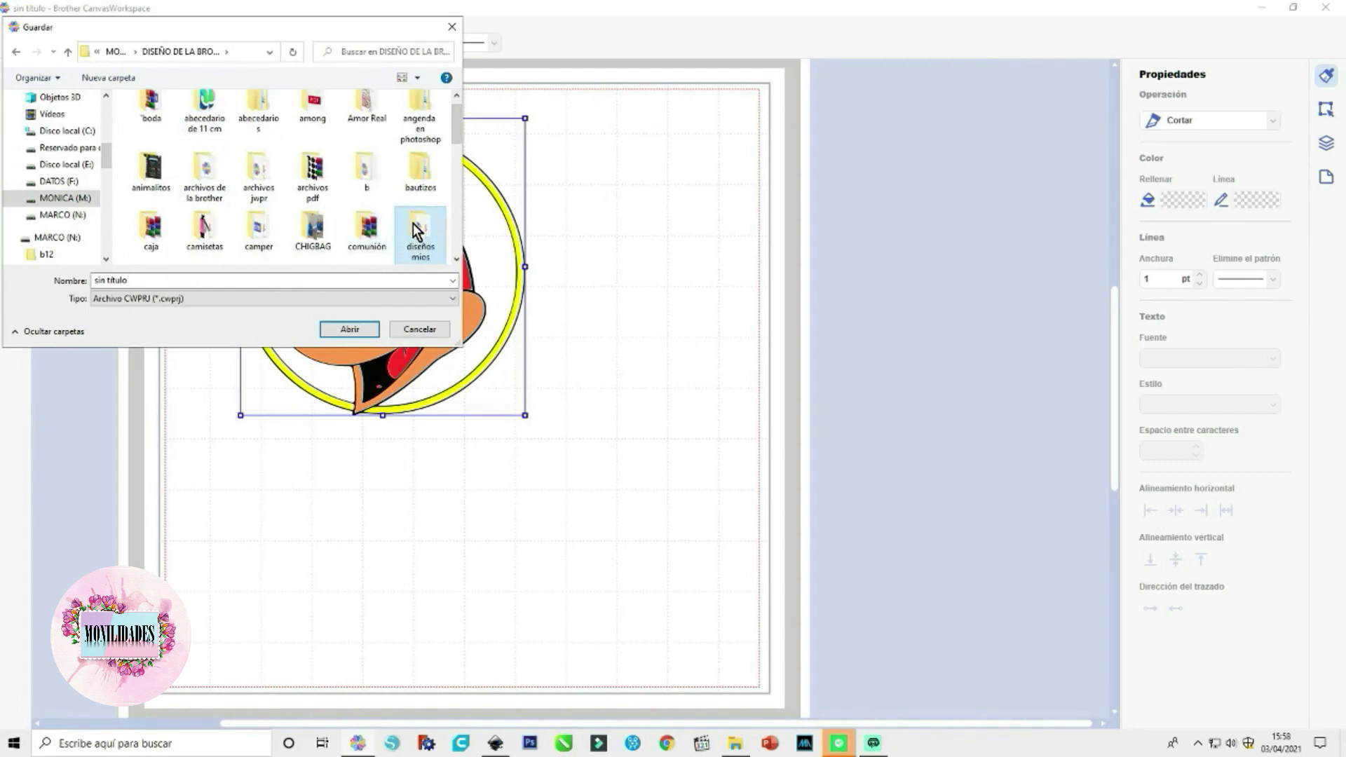
double_click(414, 224)
double_click(166, 145)
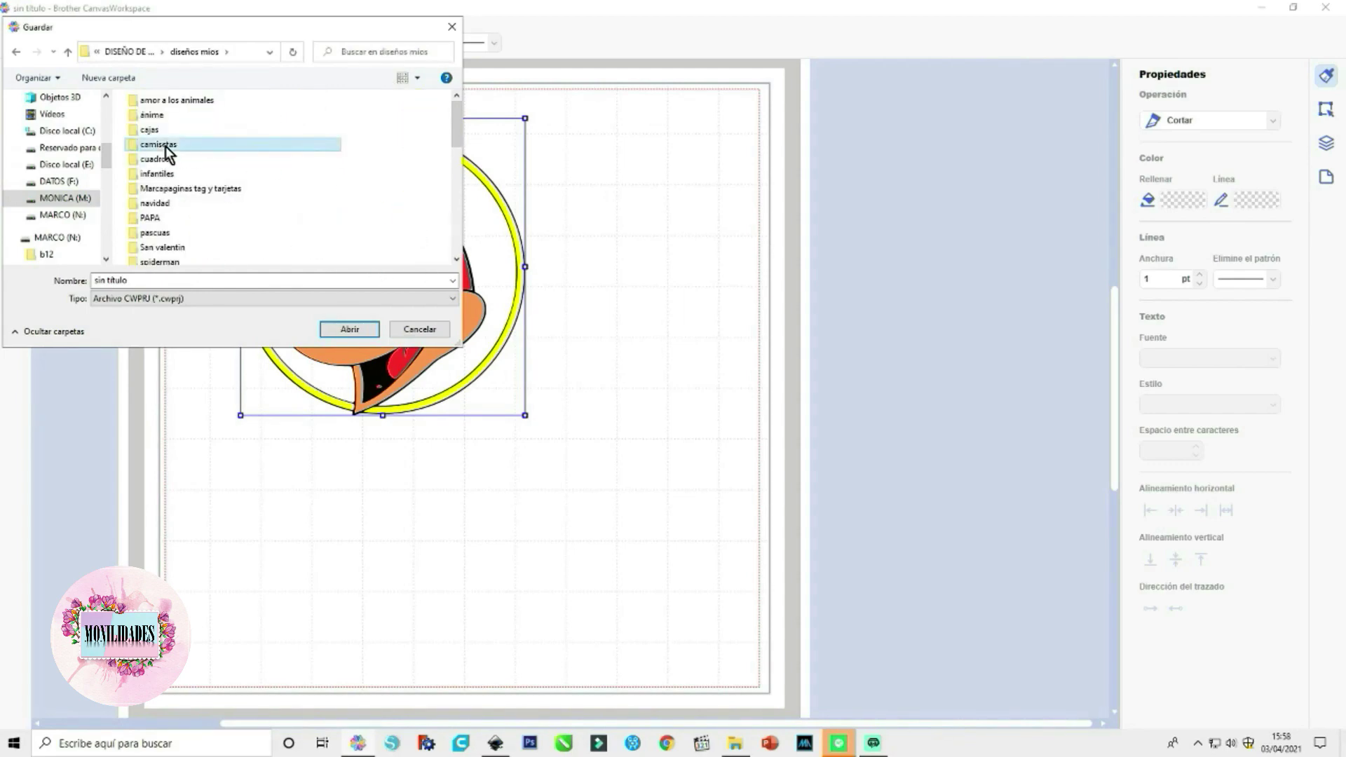
Name the design 'pajaro loco' and save it
click(204, 280)
text(pajaro loco)
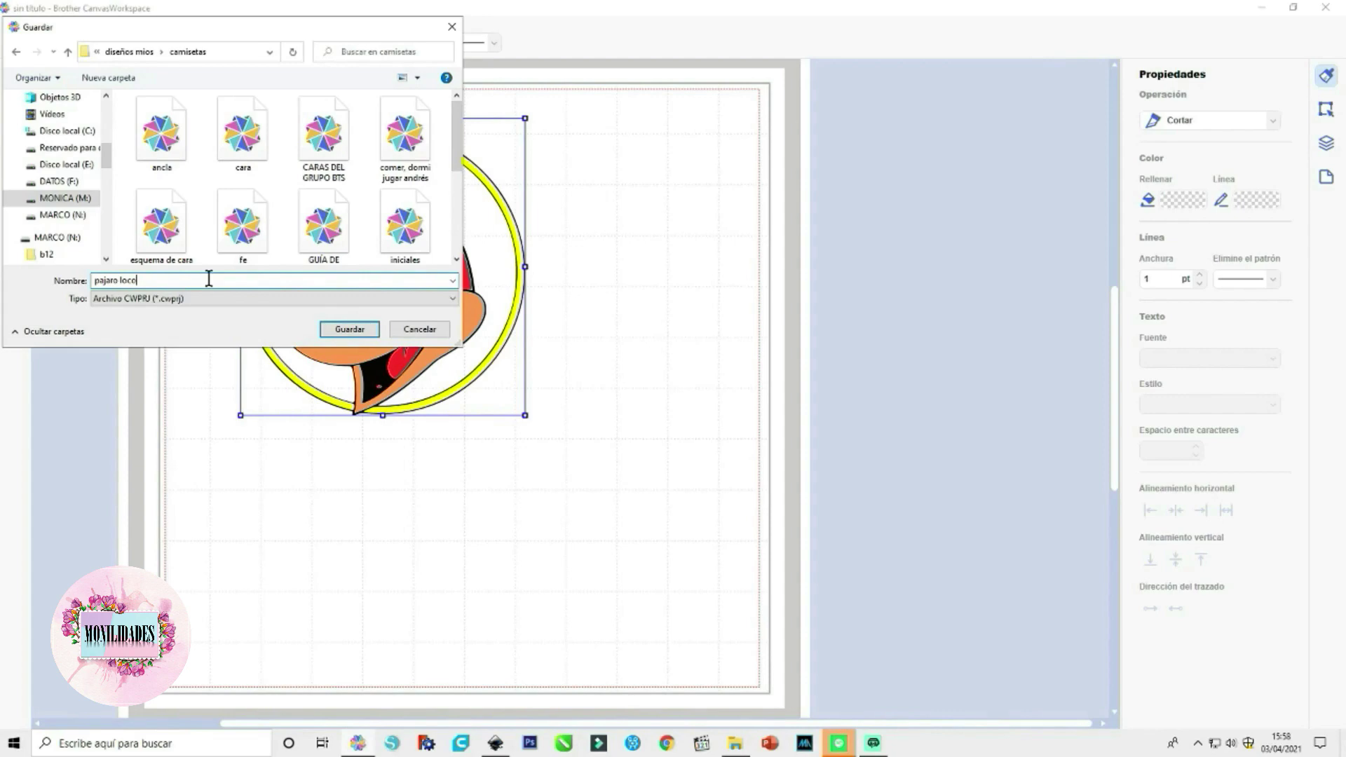
click(372, 325)
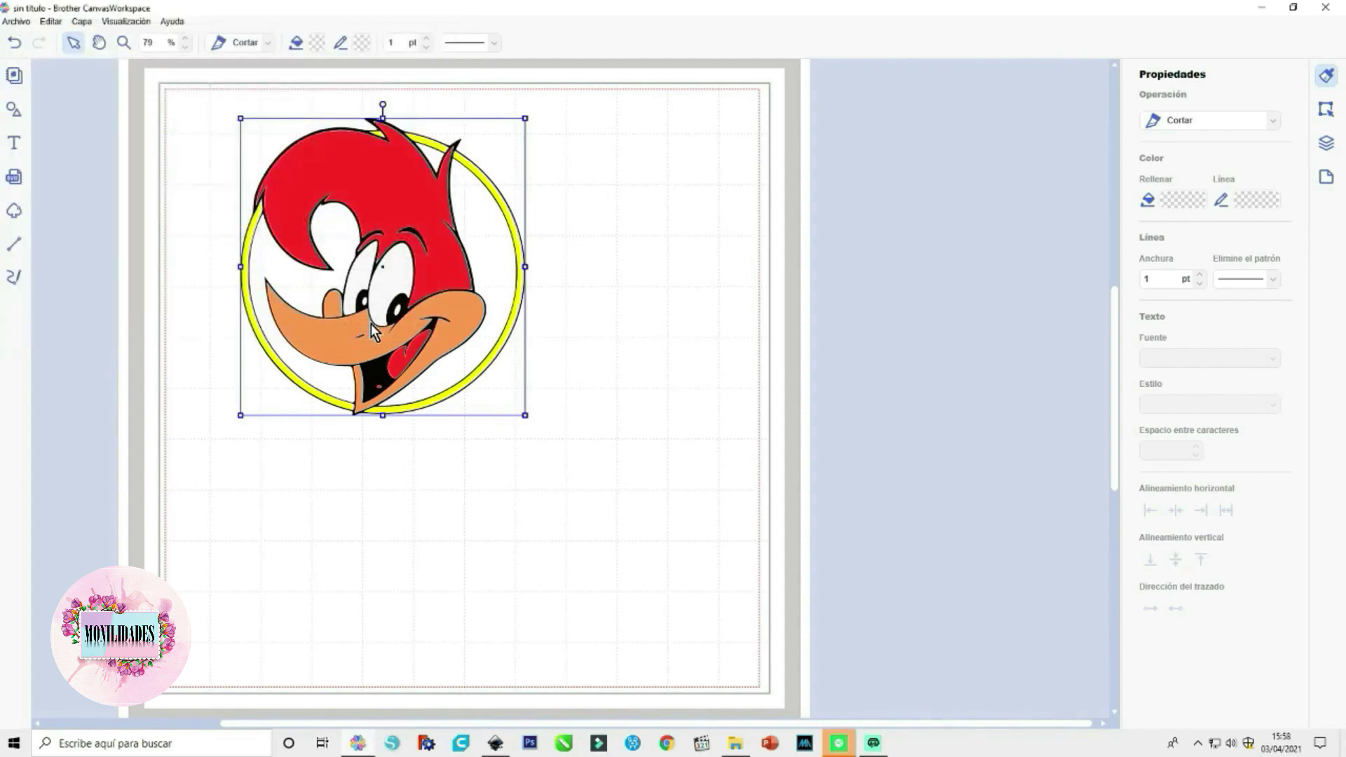
click(238, 344)
key(ctrl+z)
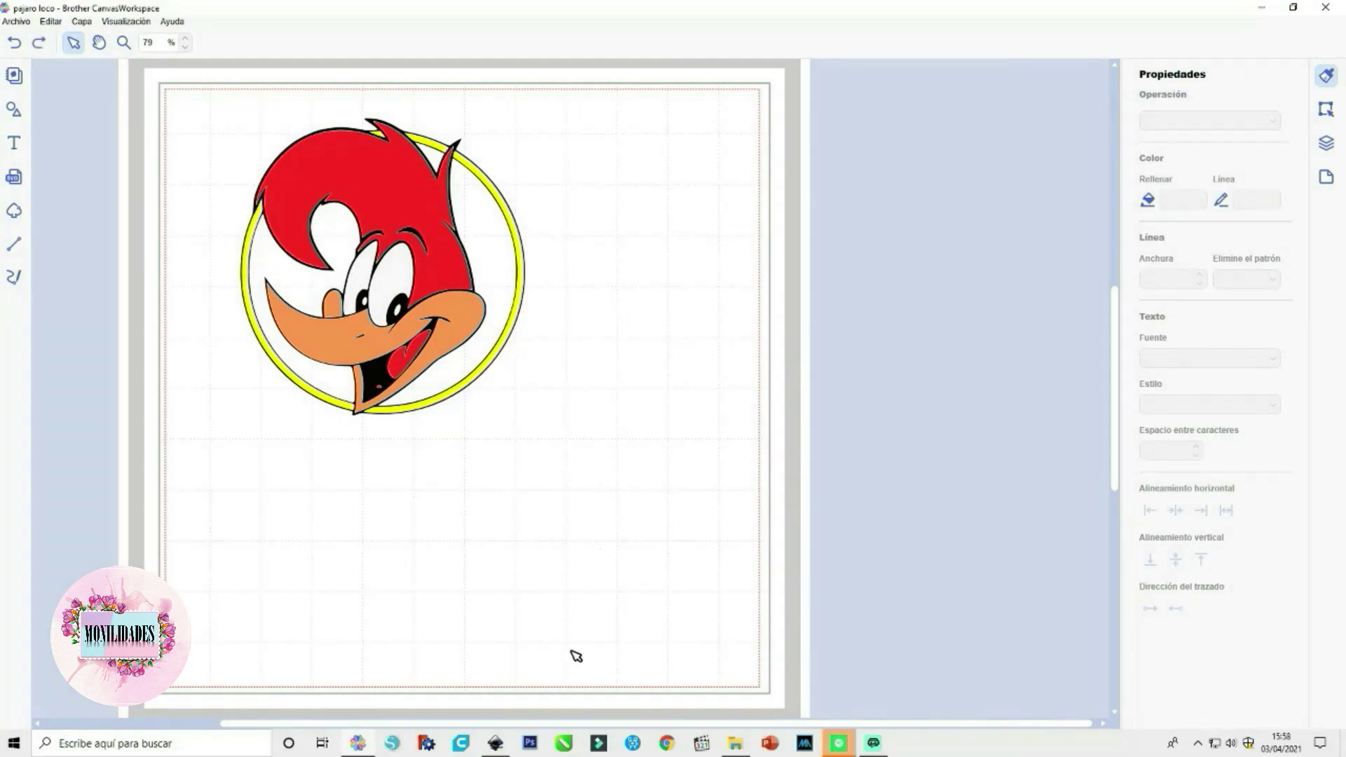
Scroll the canvas right and select Woody's red head group
drag(554, 724, 451, 715)
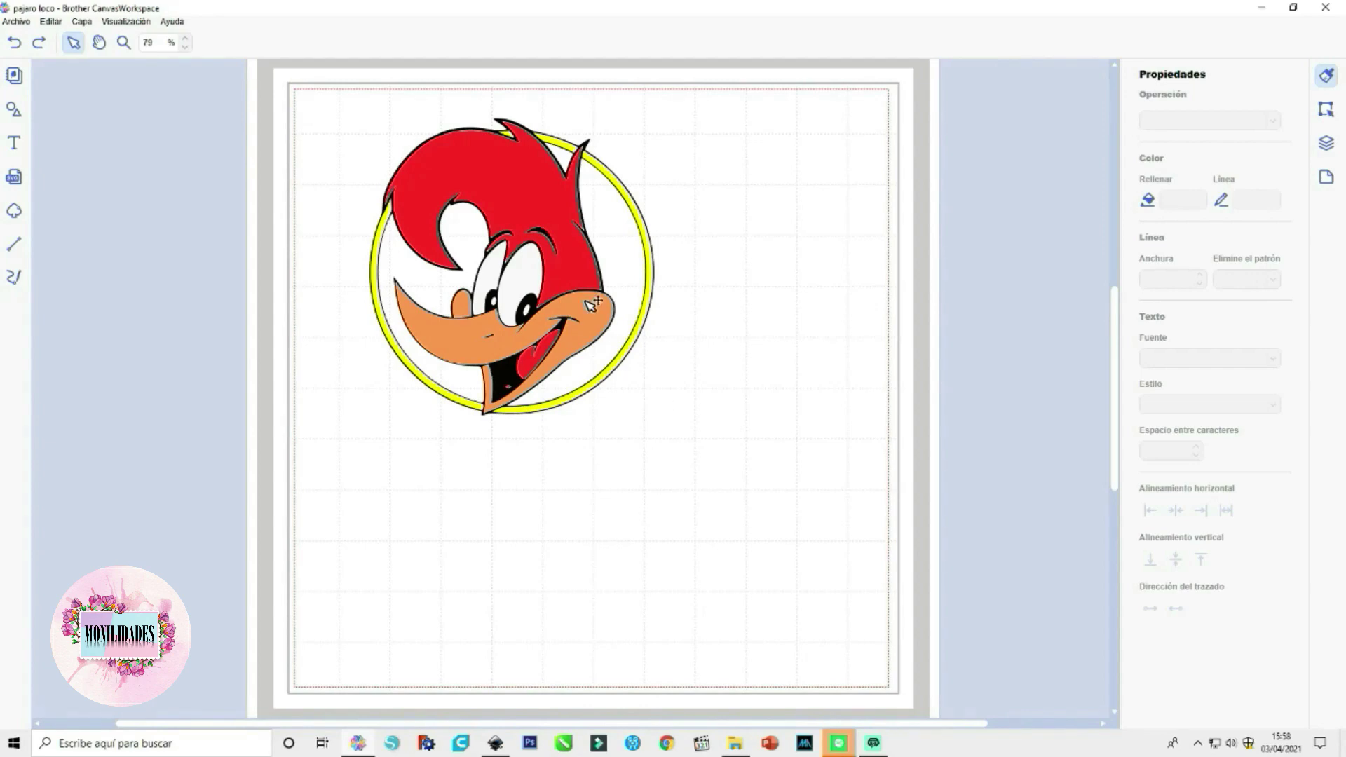
click(568, 267)
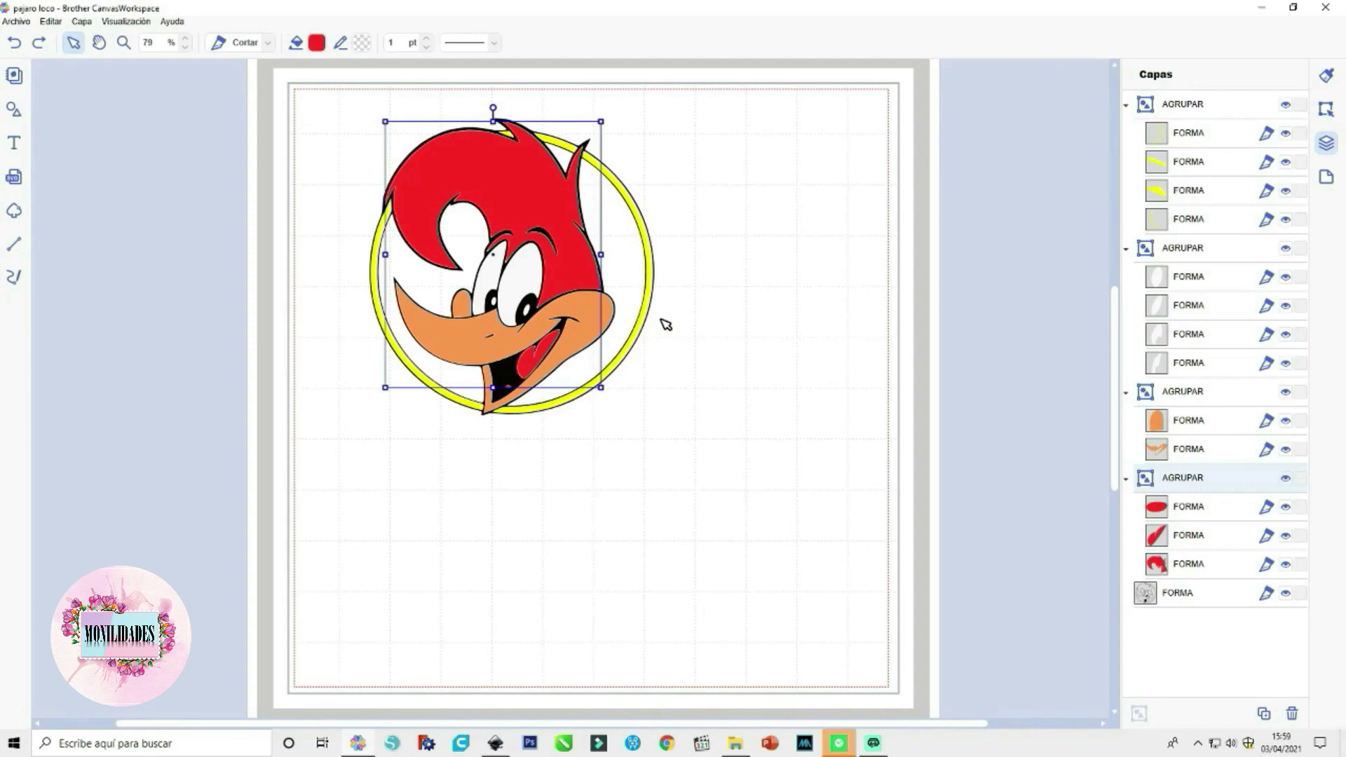
Hide the yellow circle, red head and orange beak groups in the layers list
click(657, 240)
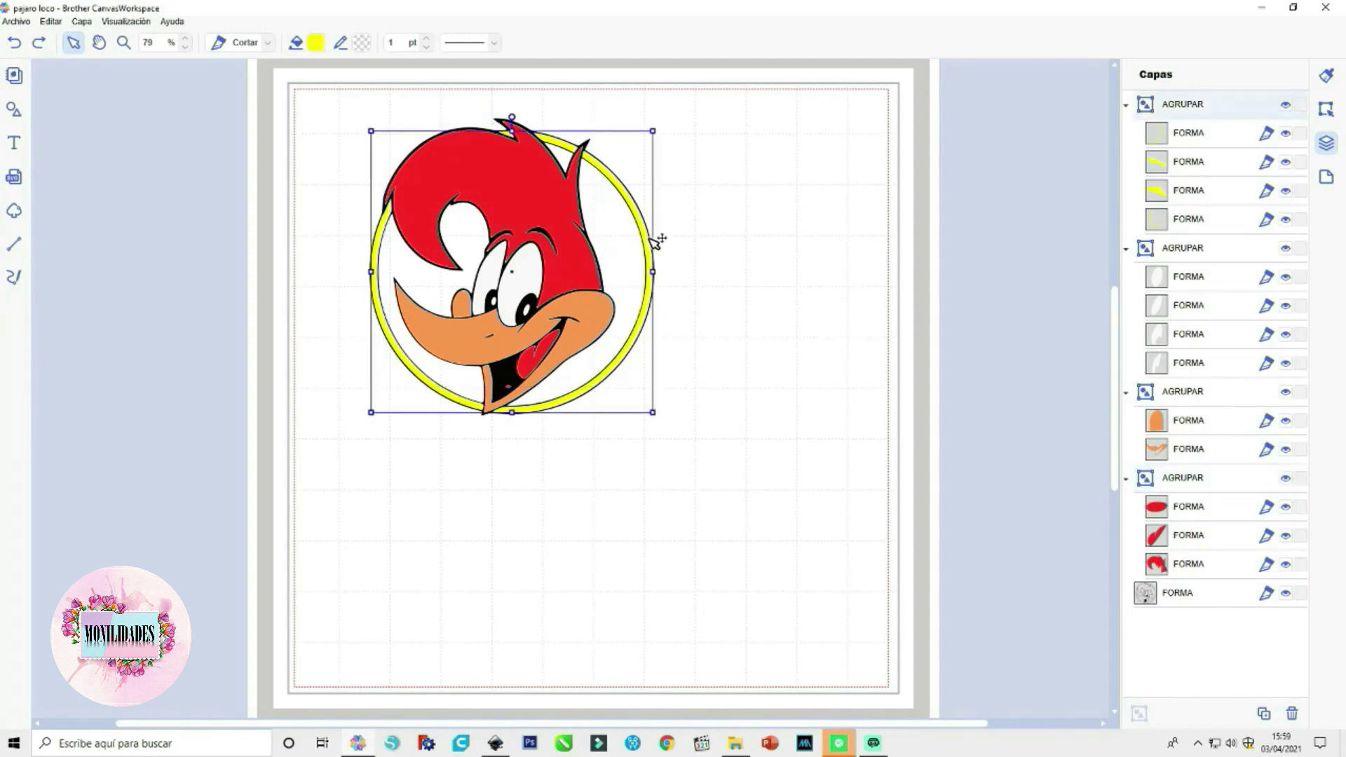
click(1286, 105)
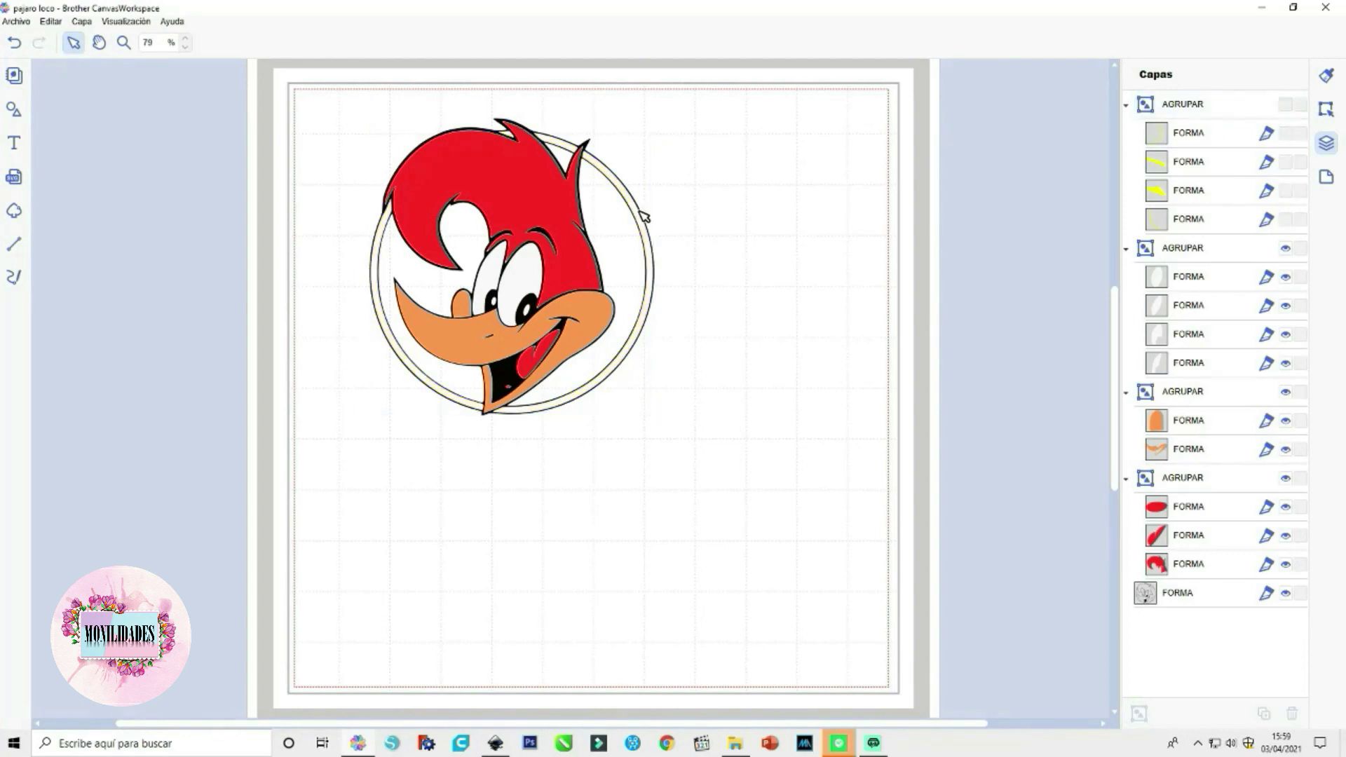
click(552, 212)
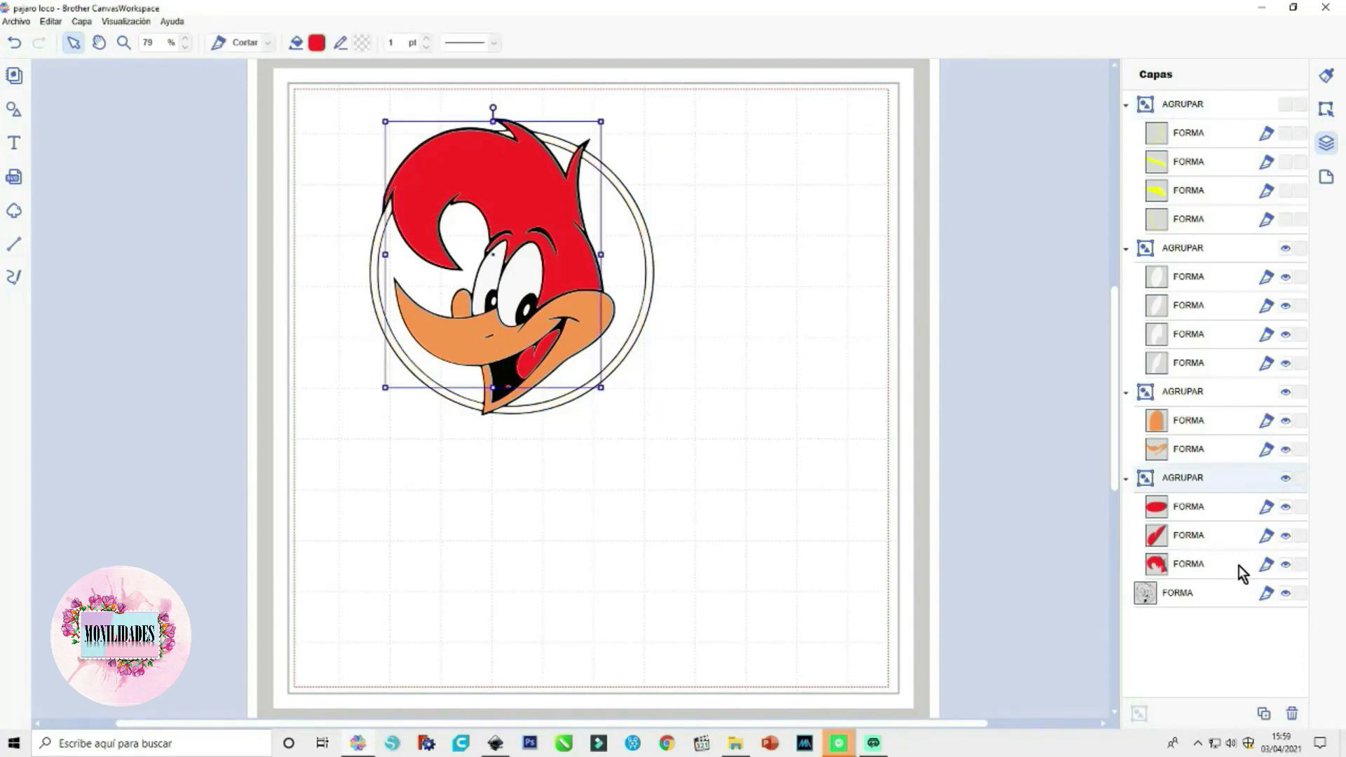
click(1286, 479)
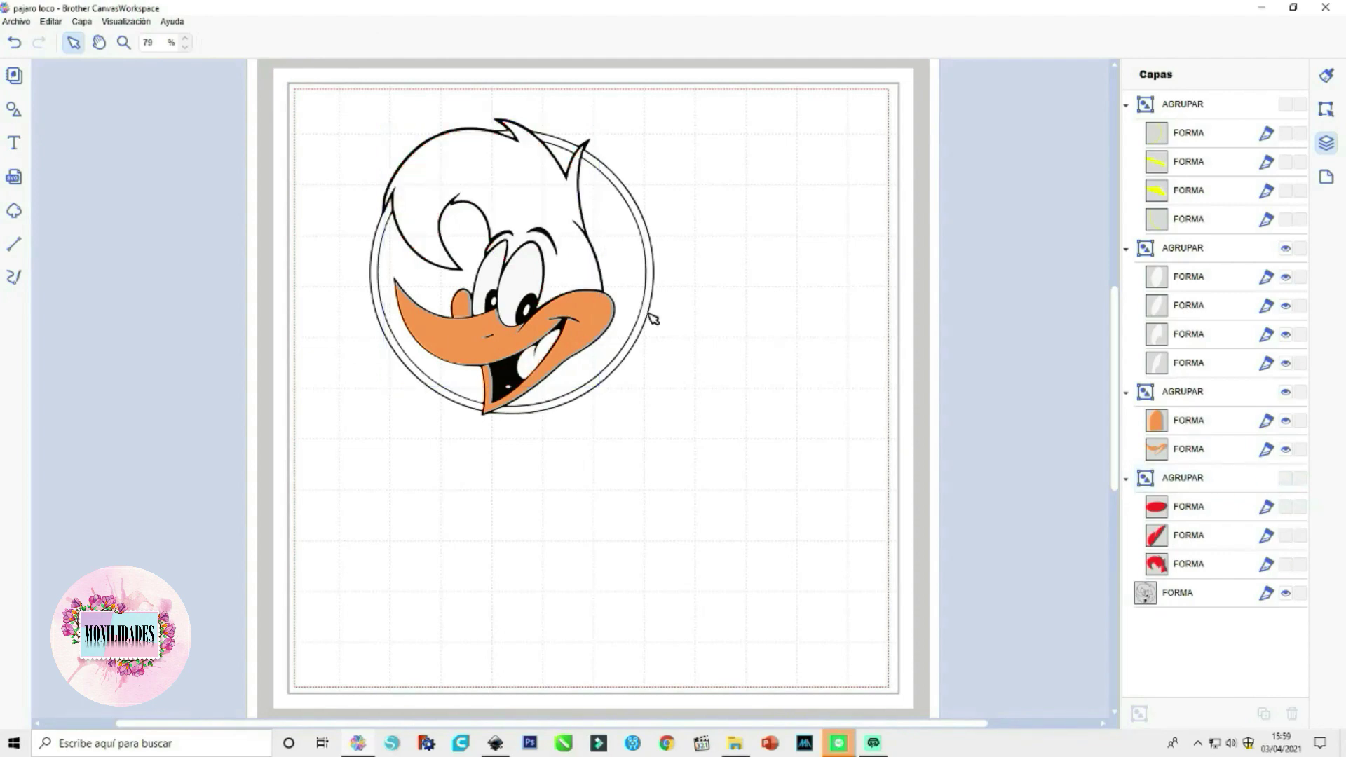
click(594, 320)
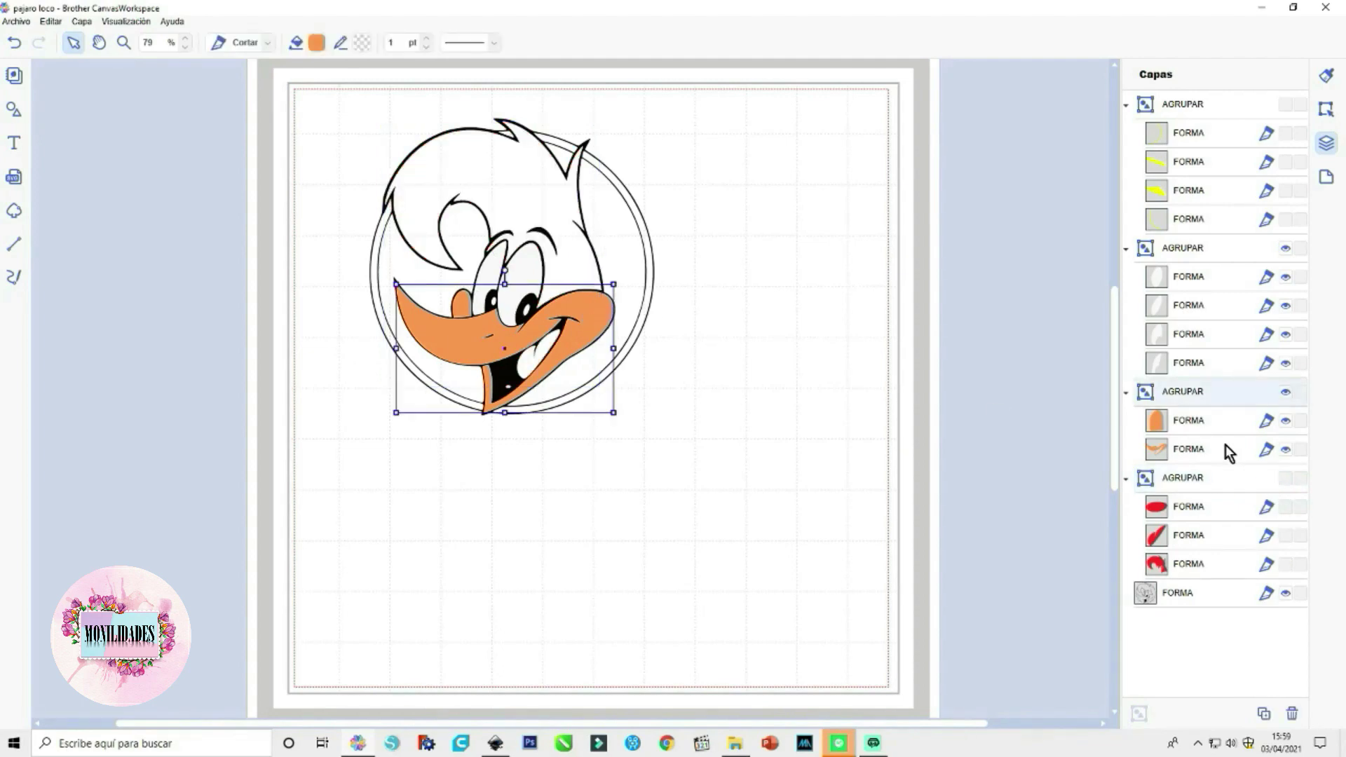
click(1286, 392)
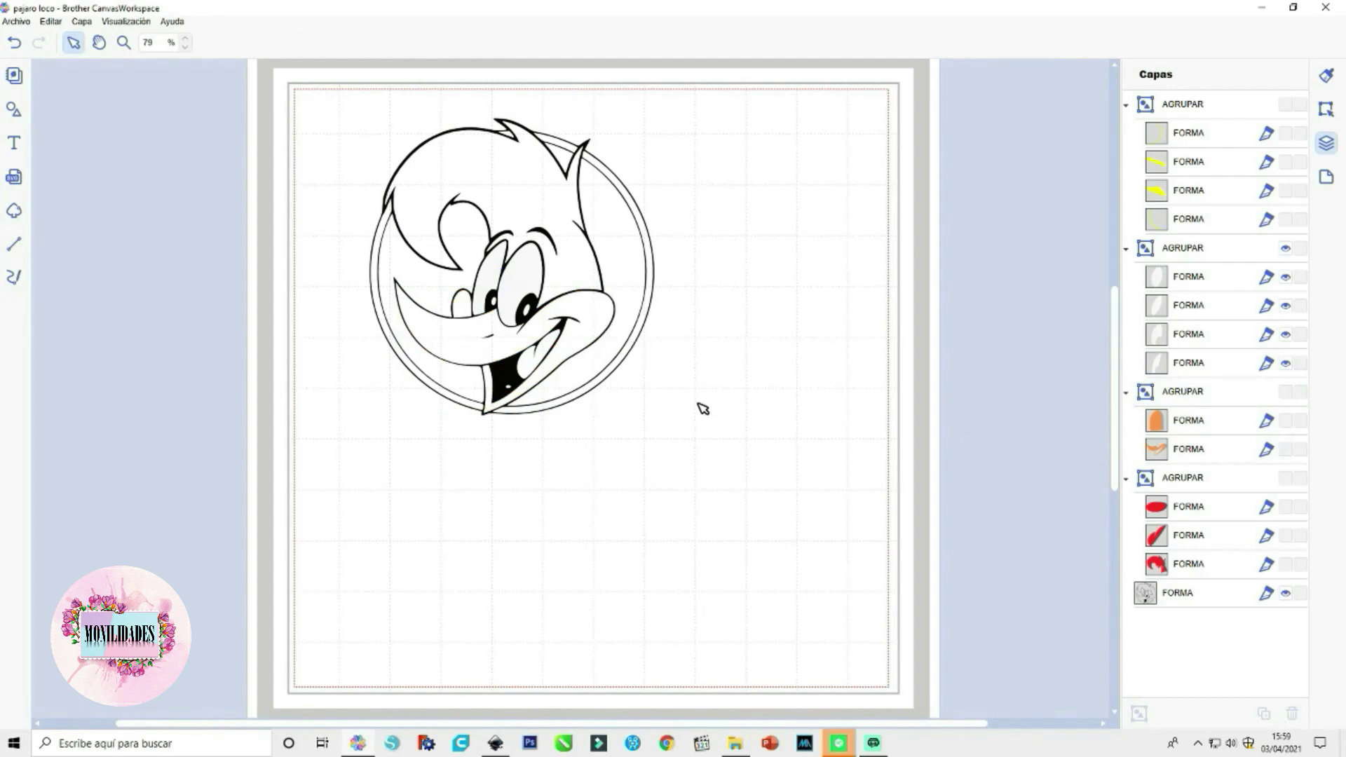
click(16, 21)
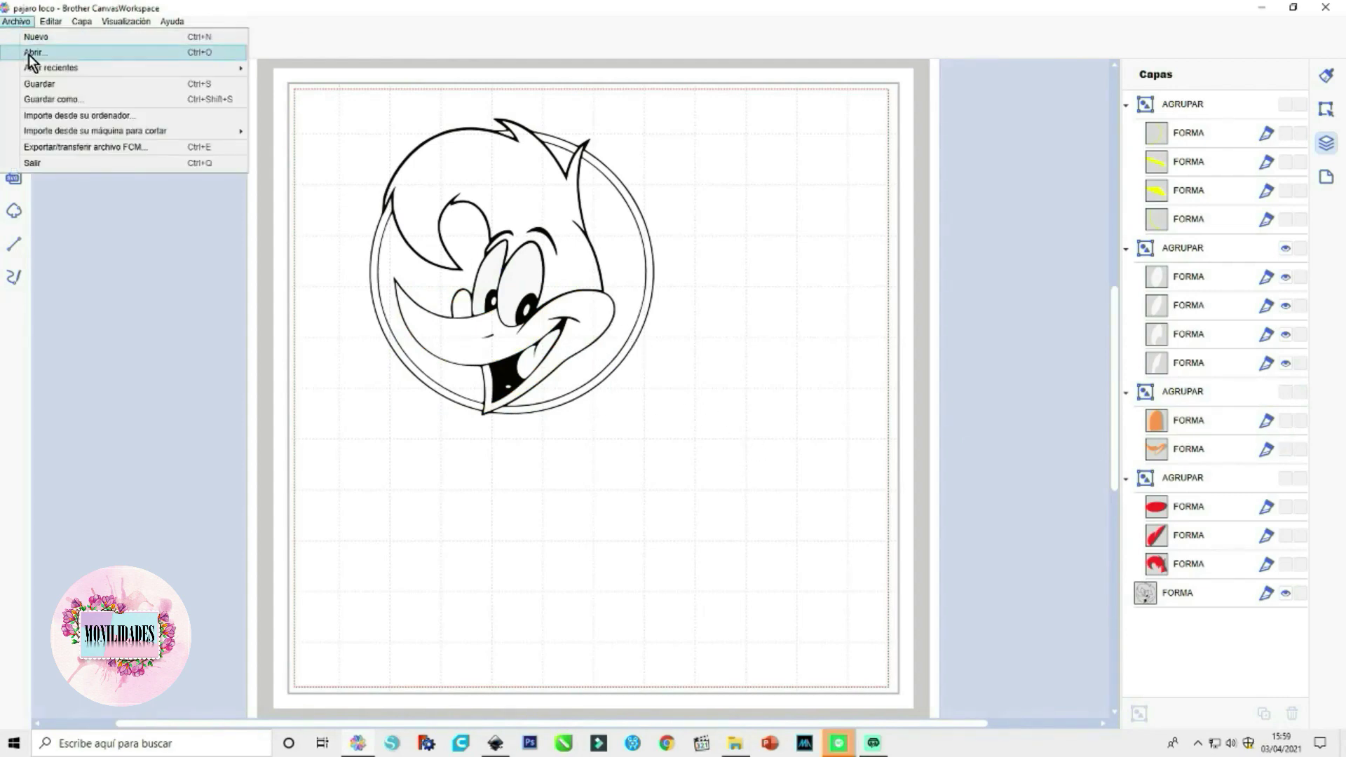
Export the black outline as an FCM file, skipping the hidden-objects warning, and send it over the internet to the machine
click(49, 147)
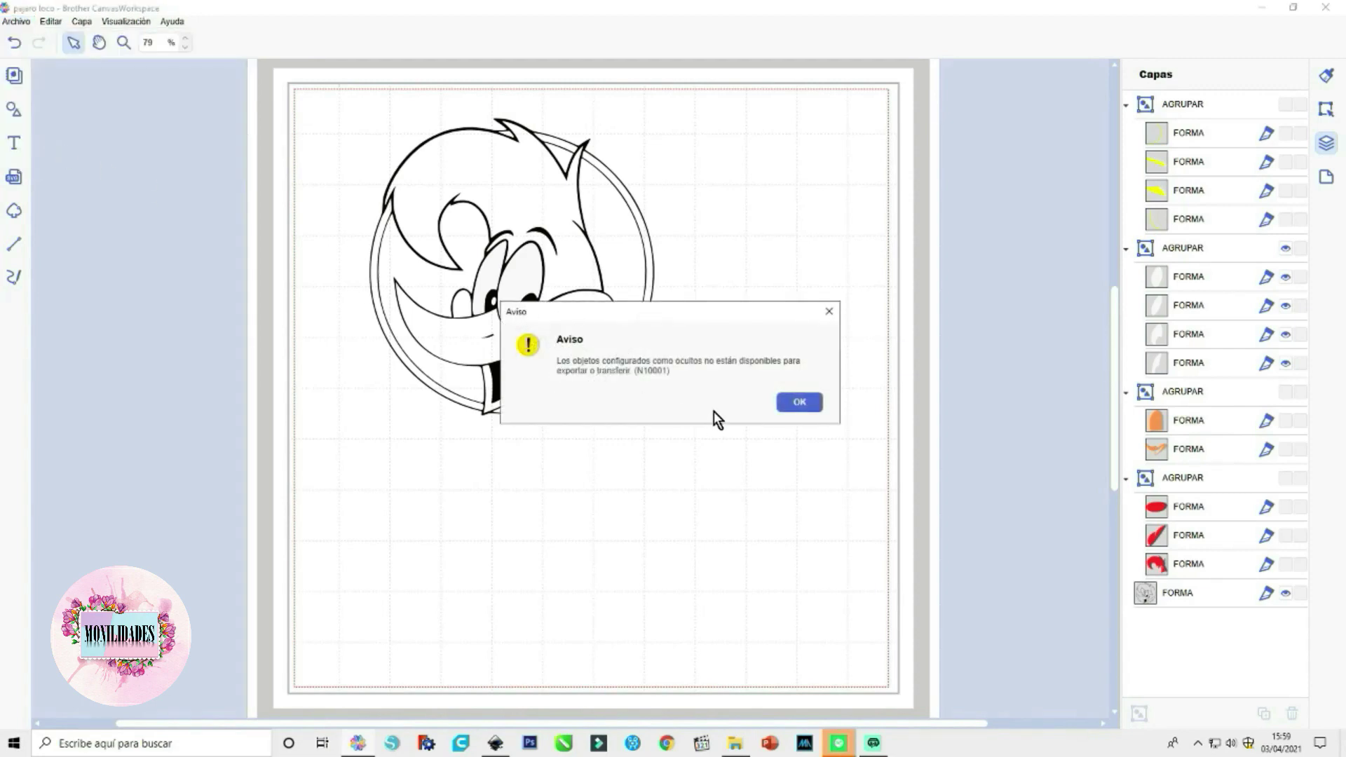
click(801, 404)
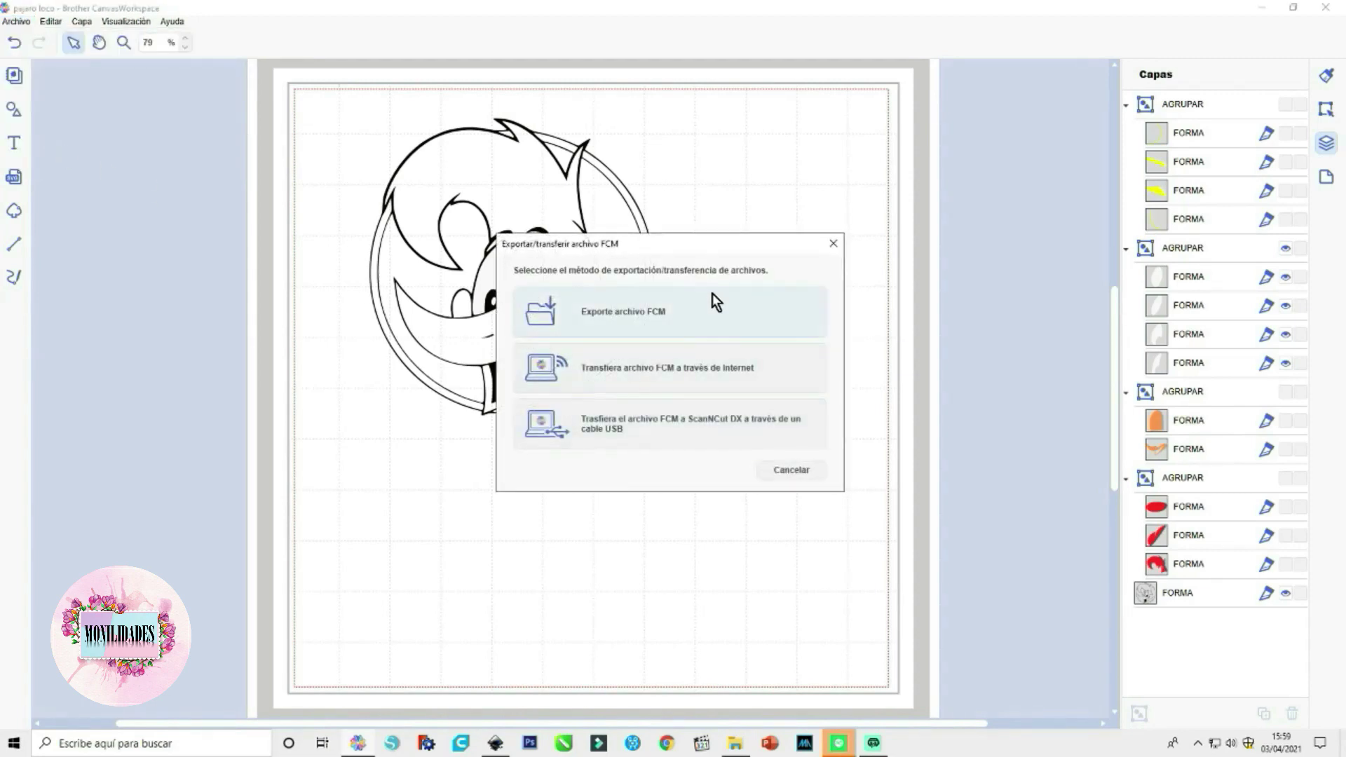
click(803, 370)
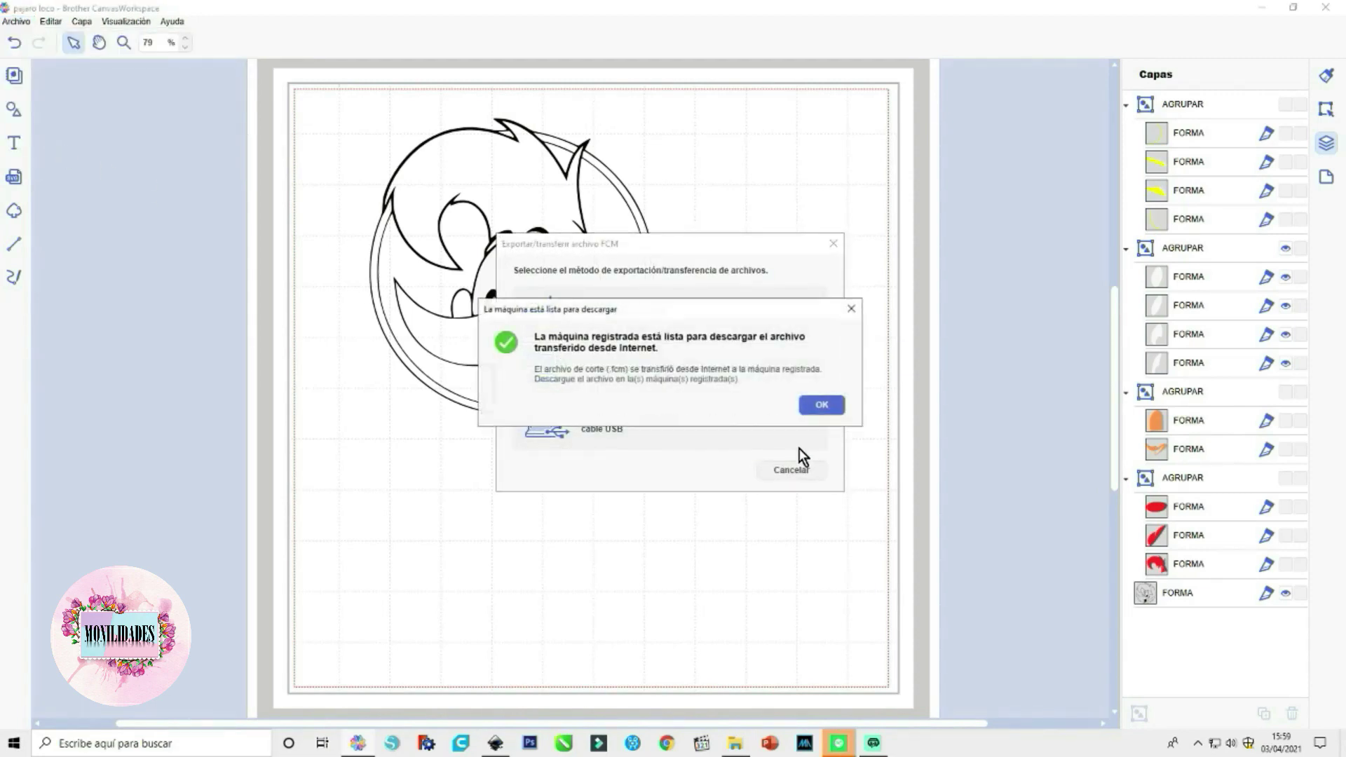
click(820, 406)
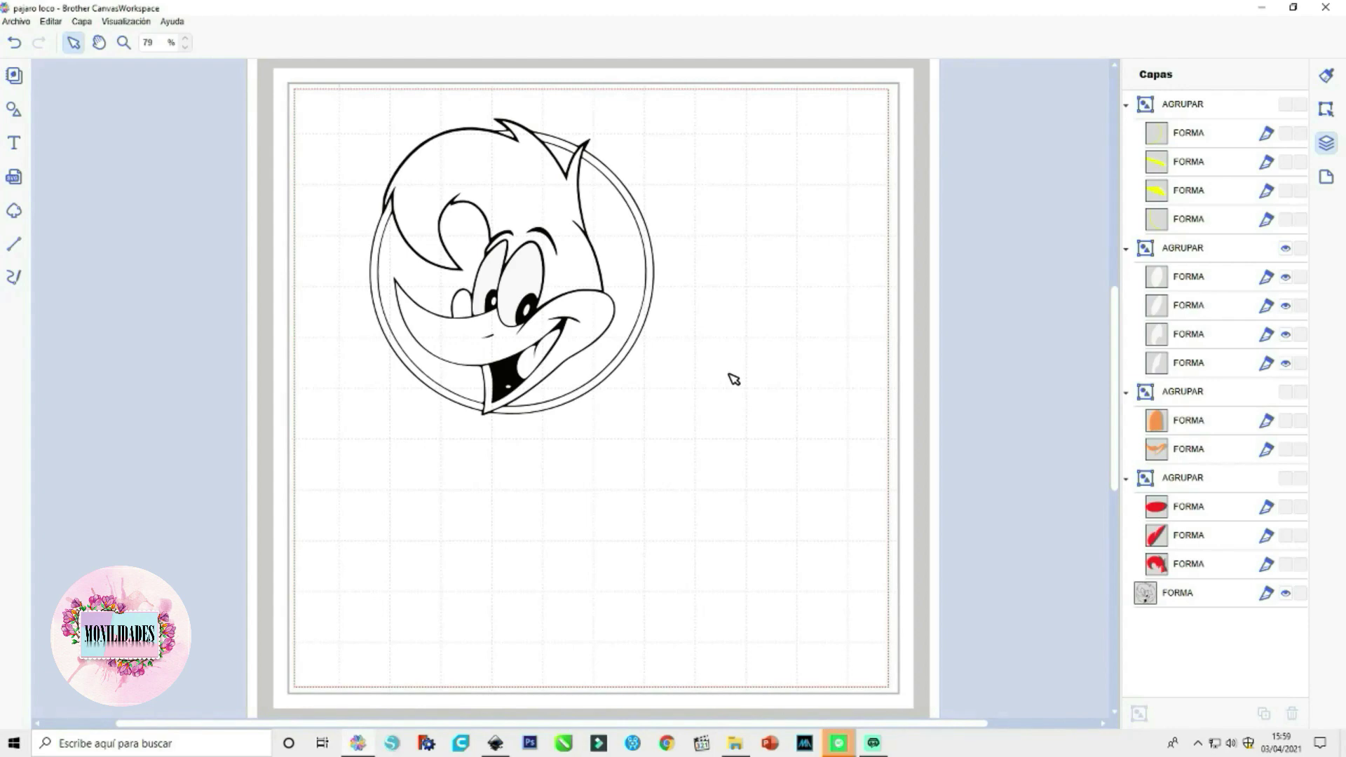
Use the Capas eye icons to show the red head, black outline, yellow circle and white face groups, with the orange beak hidden
click(1284, 391)
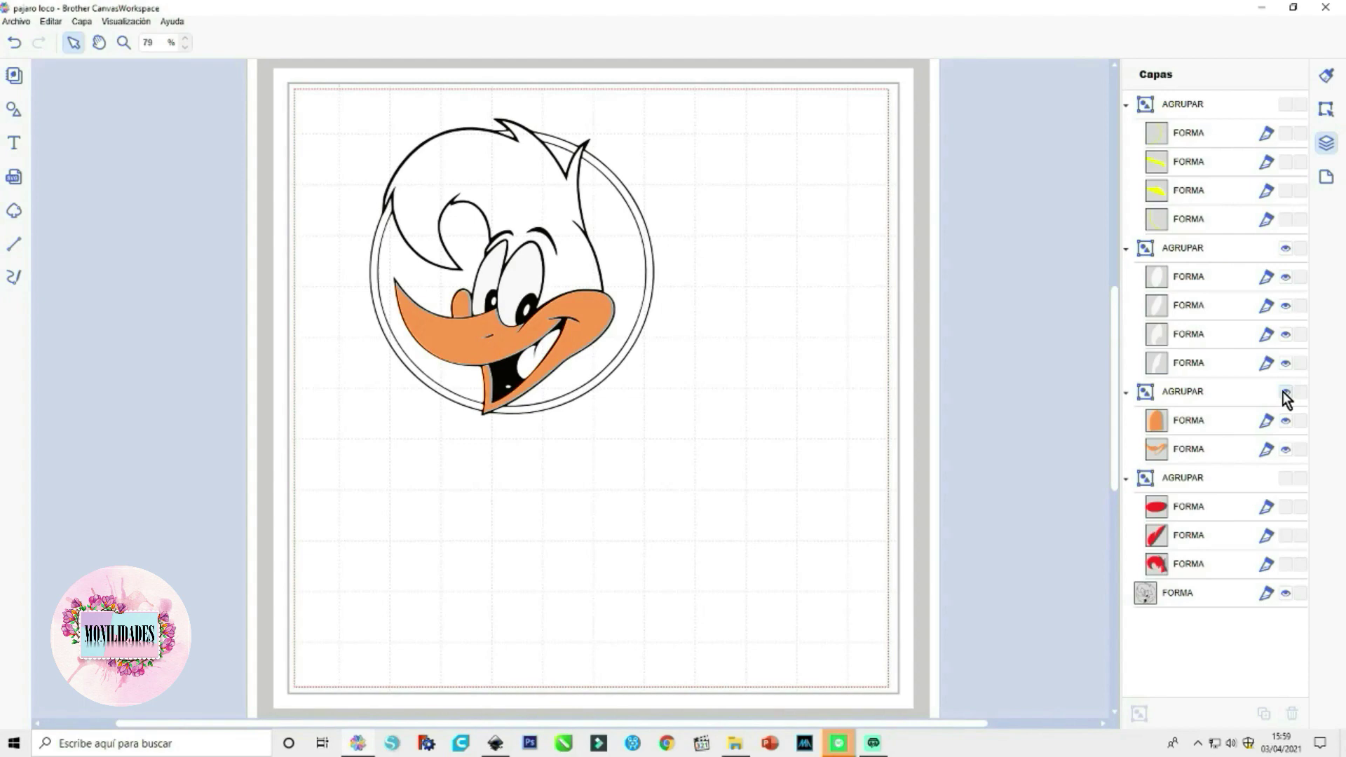
click(552, 245)
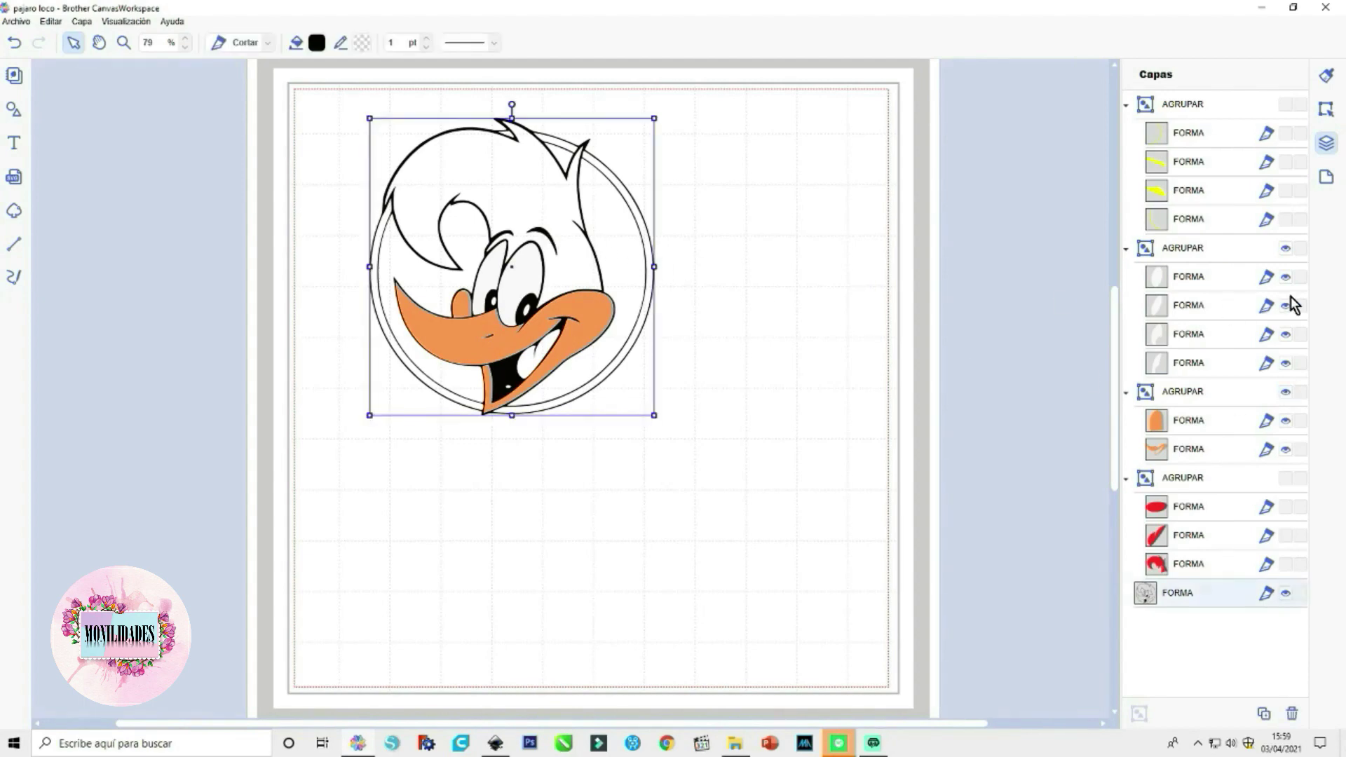
click(1286, 593)
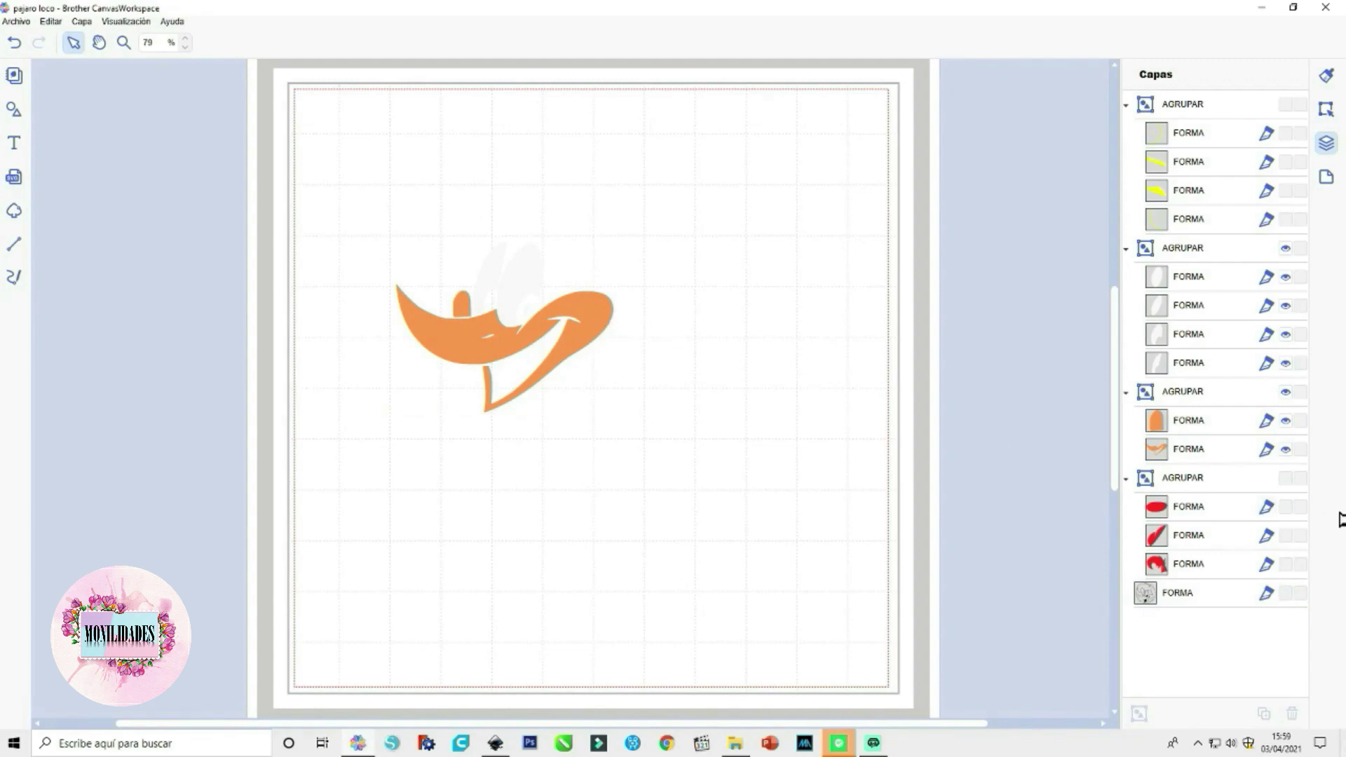
click(1285, 391)
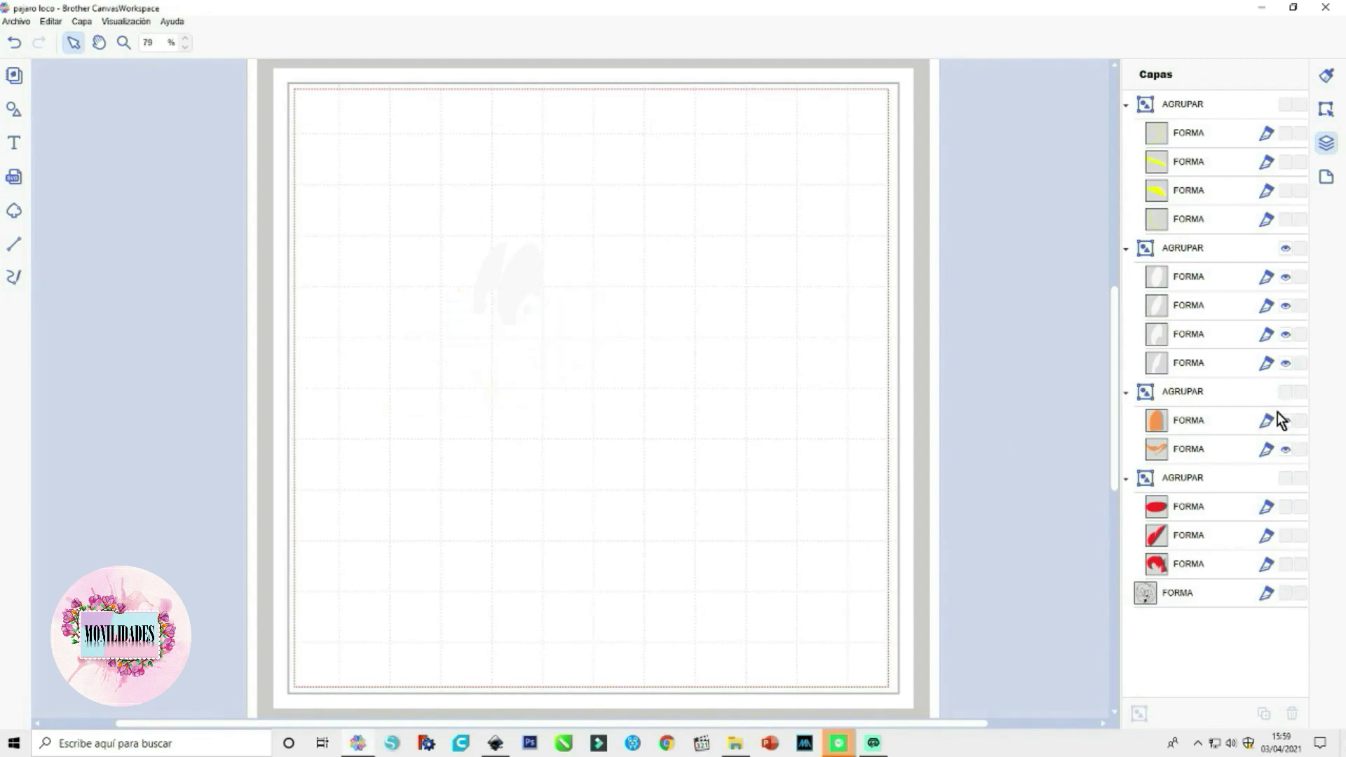
click(1286, 478)
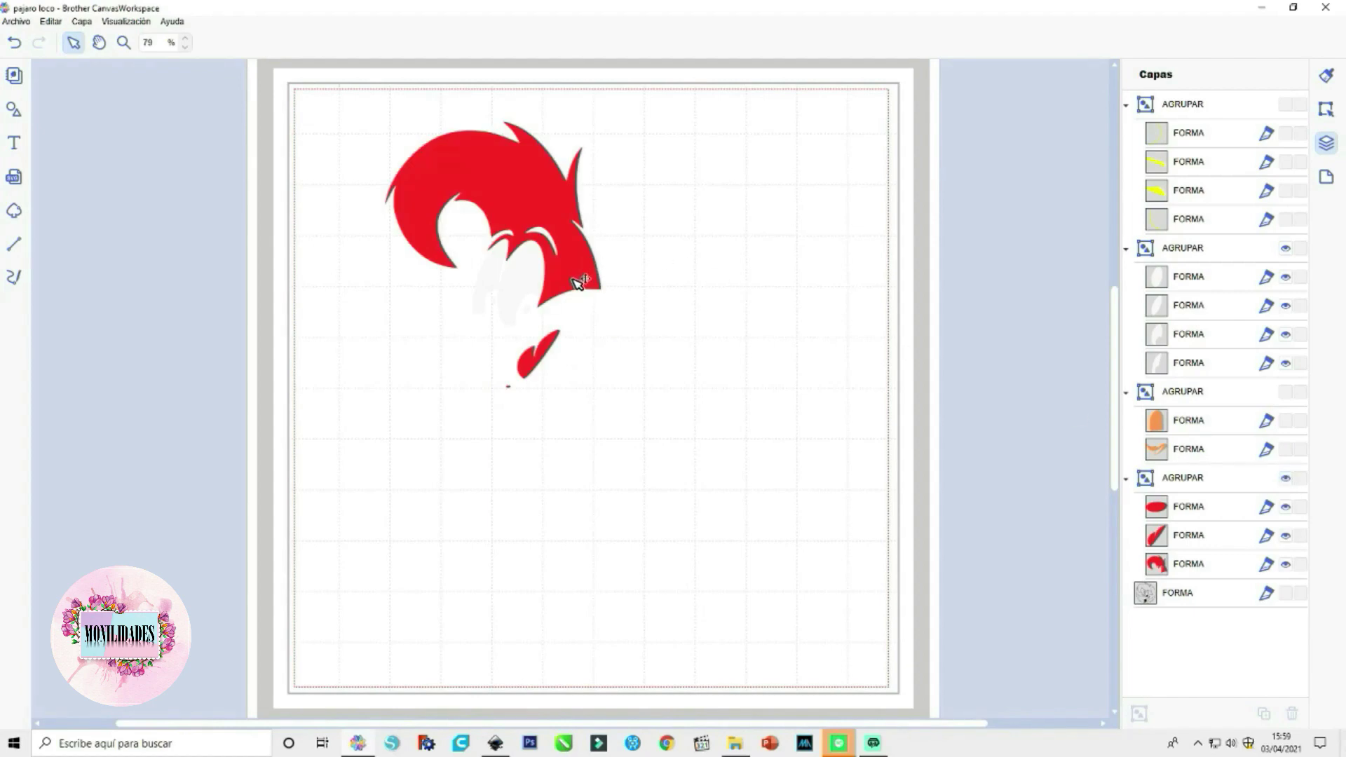
click(1286, 593)
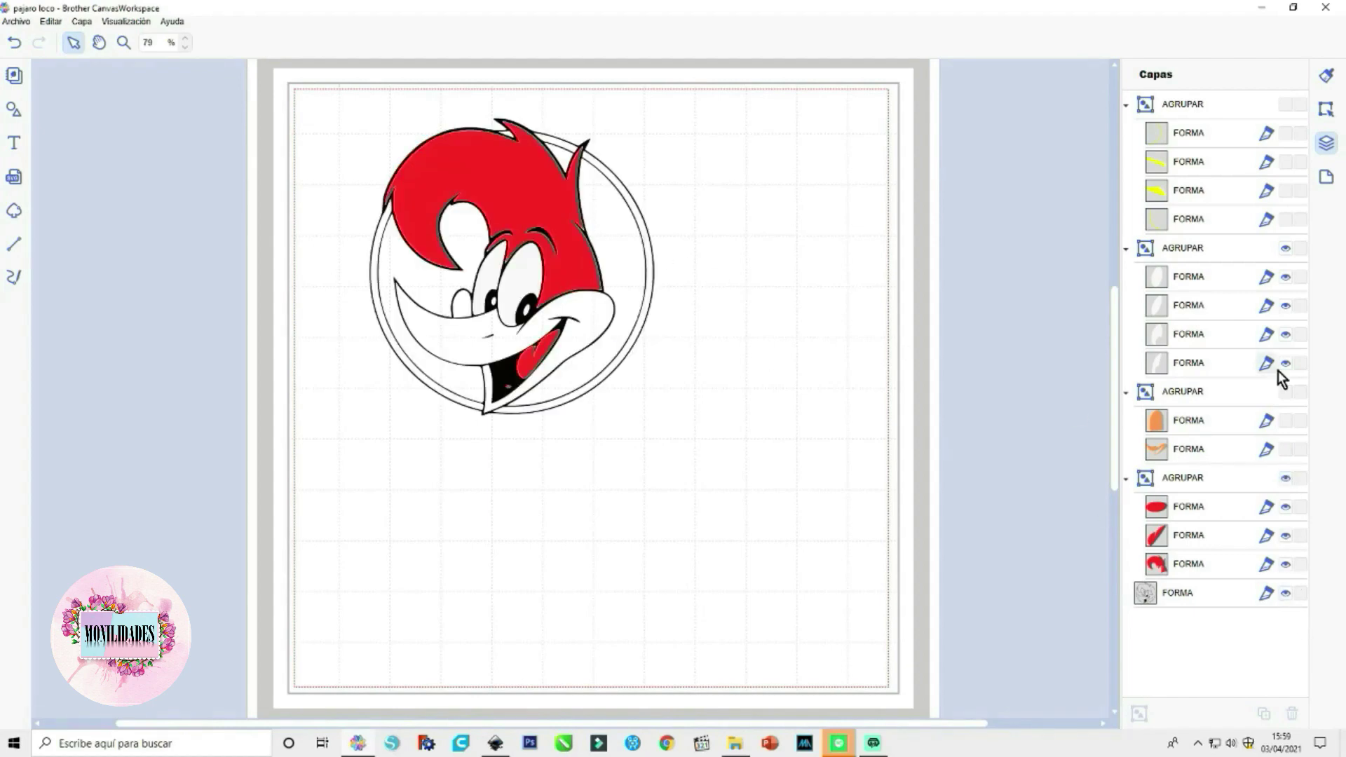
click(1286, 105)
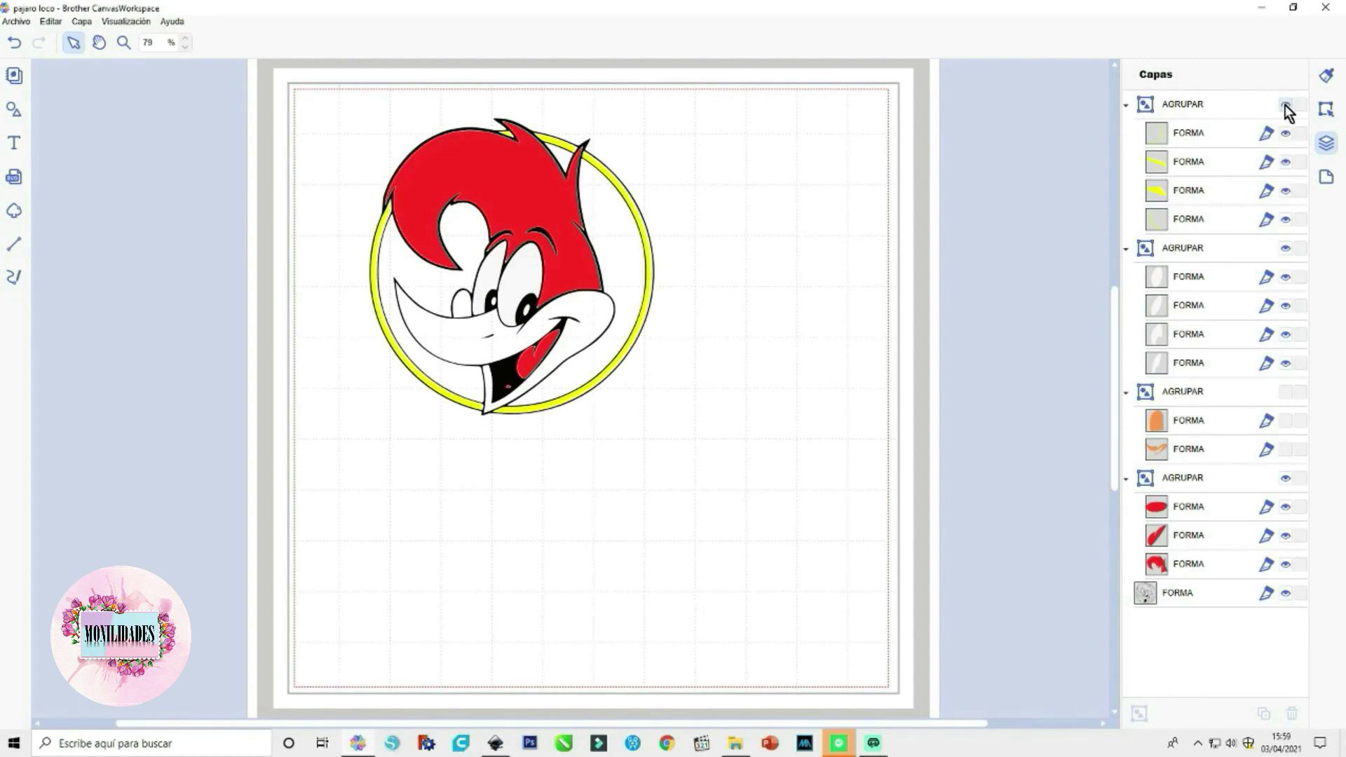
click(1284, 249)
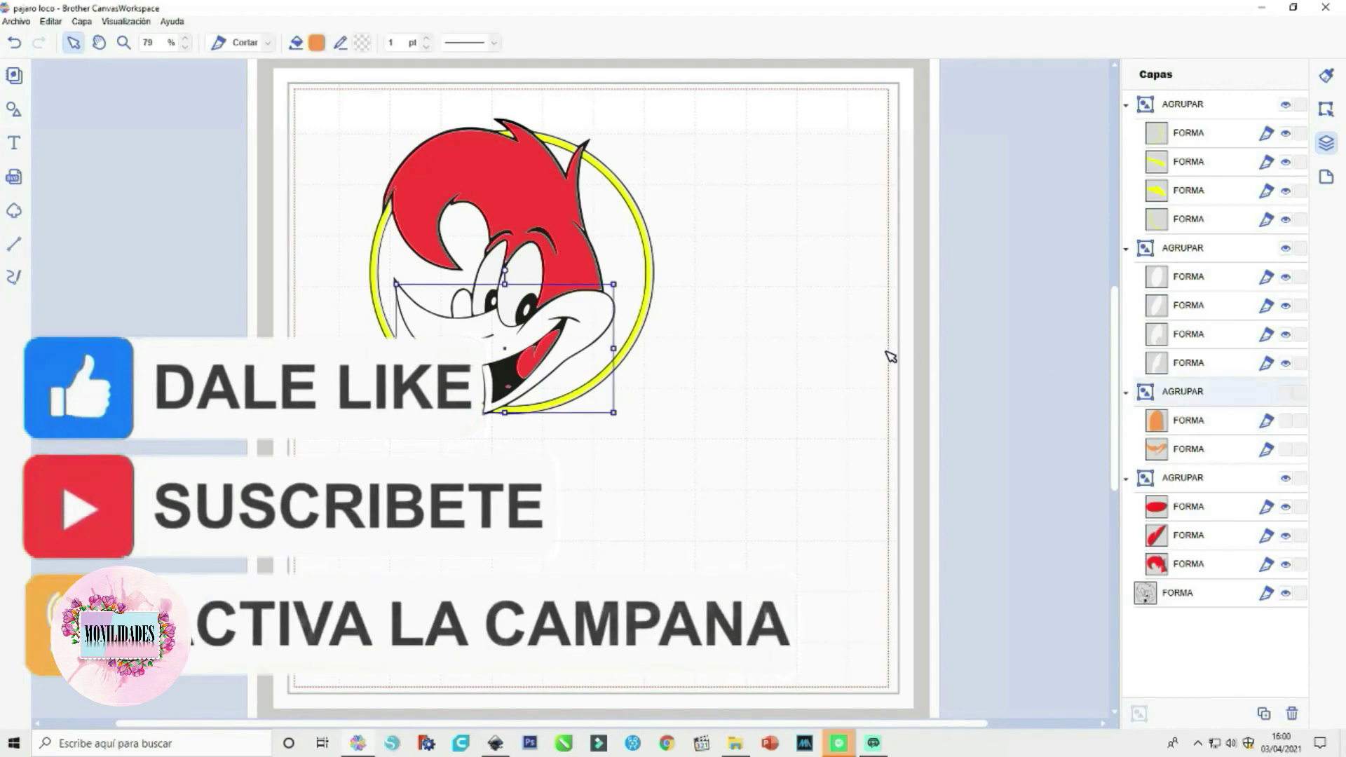
Turn the orange beak group's visibility back on in the Capas panel
click(1285, 391)
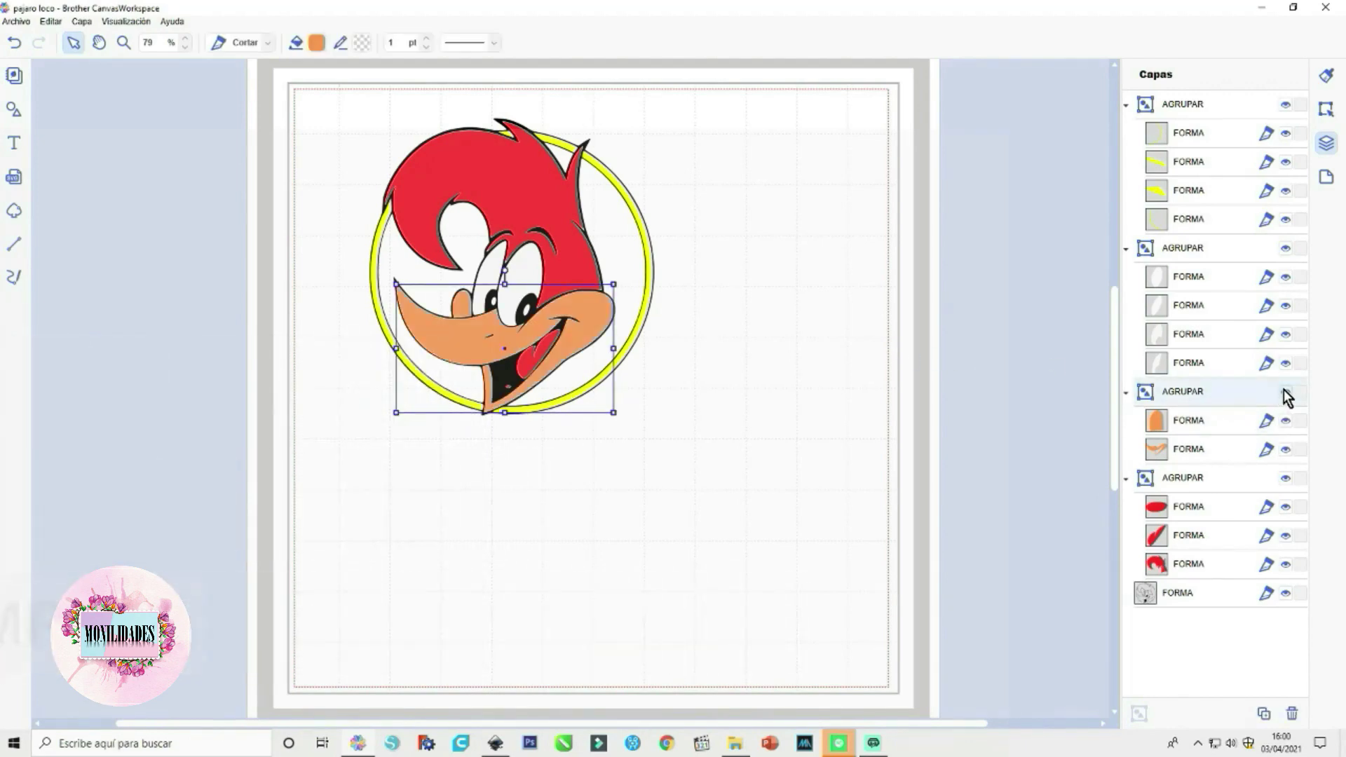
click(936, 363)
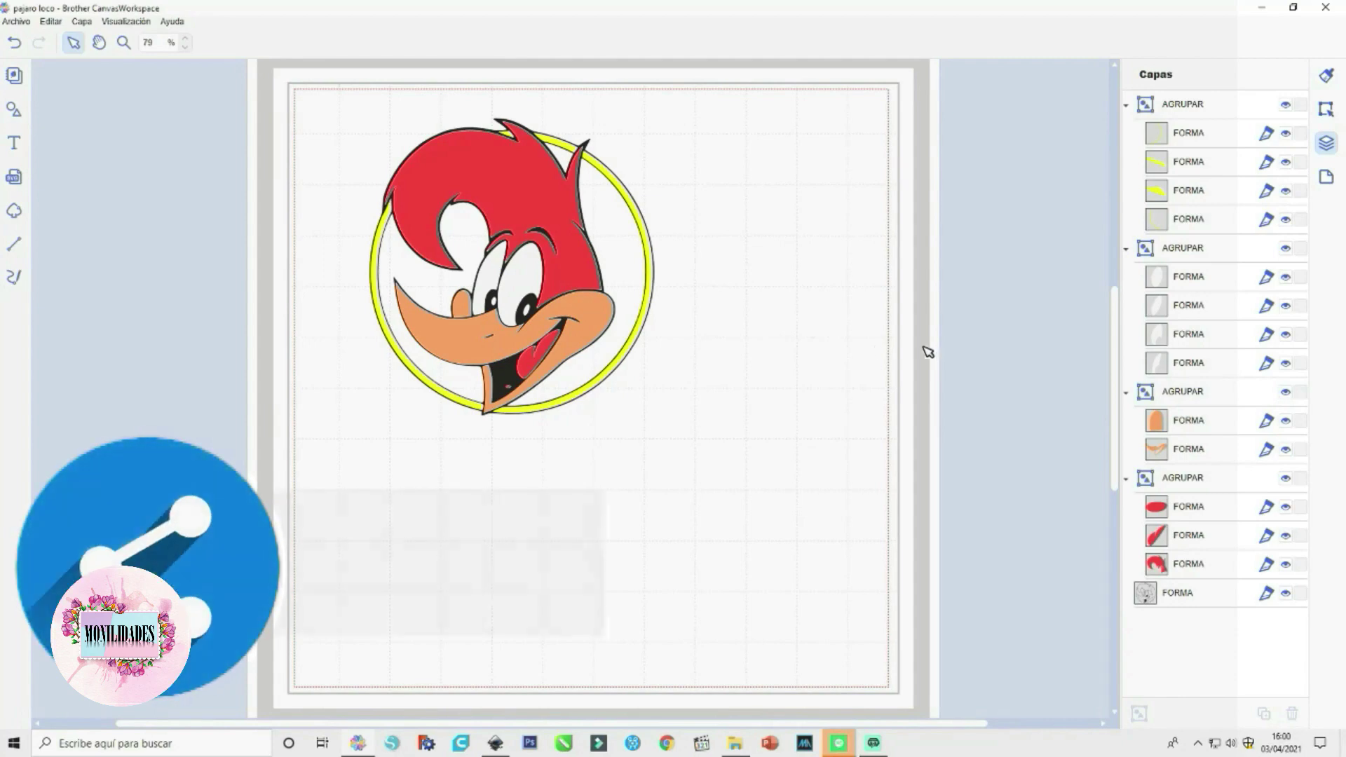